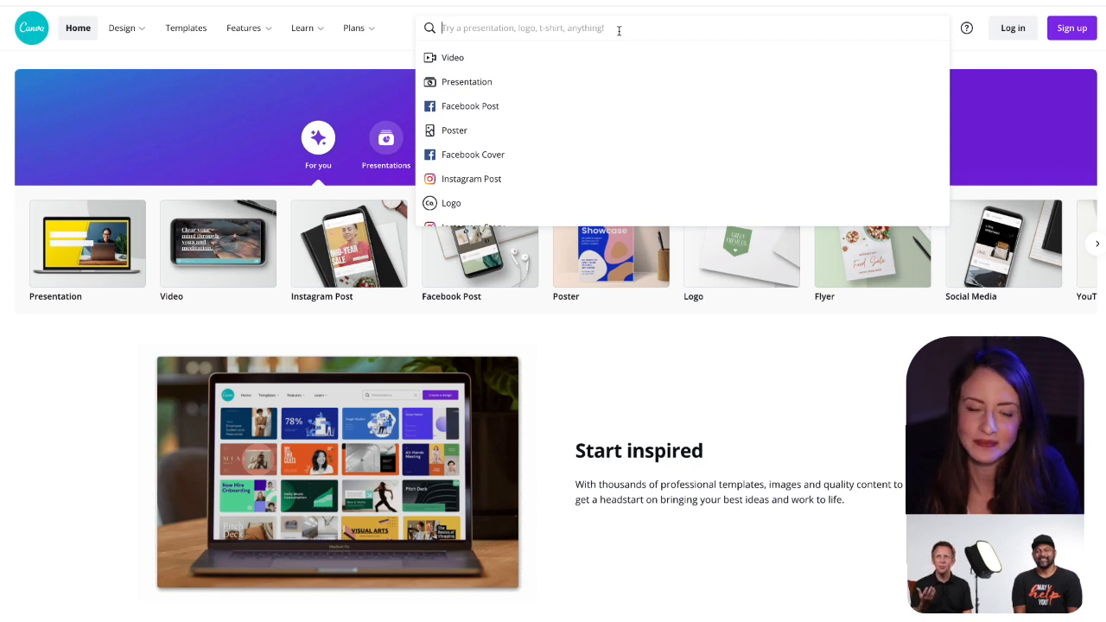
Step: Search the design types for "program" and choose Church Program
{"action": "type", "text": "bulletin"}
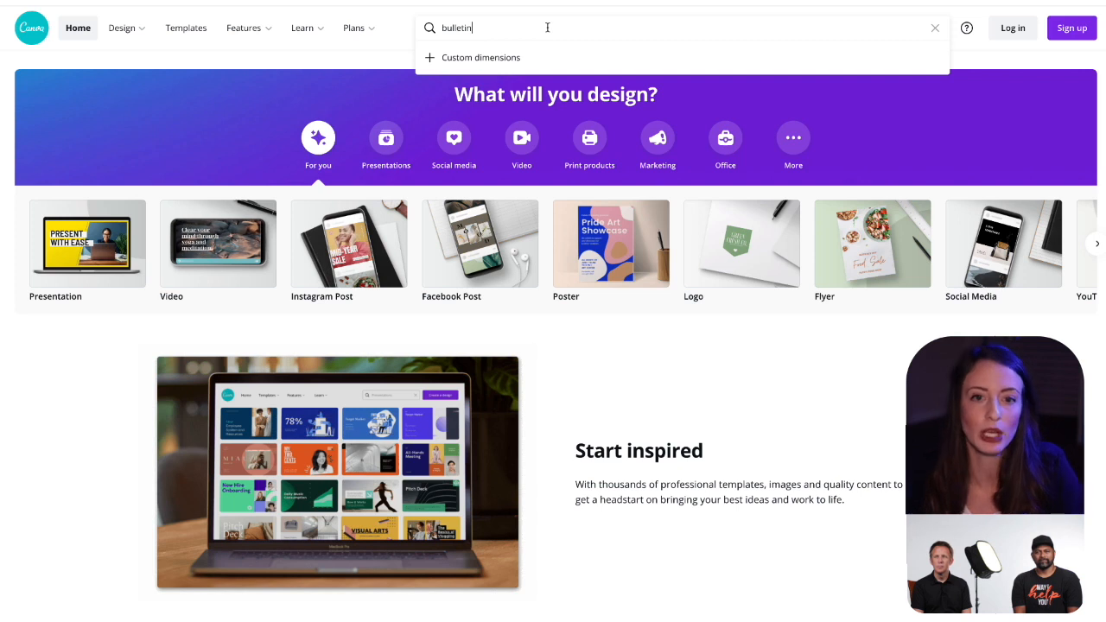
{"action": "left_click_drag", "start_coordinate": [548, 27], "coordinate": [525, 8]}
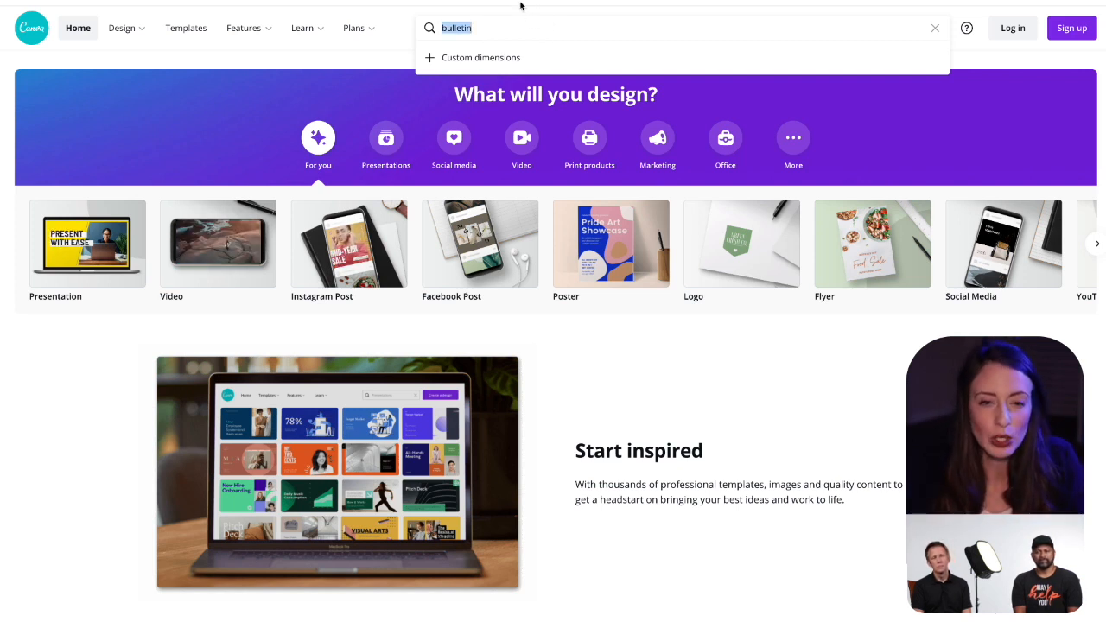
{"action": "type", "text": "program"}
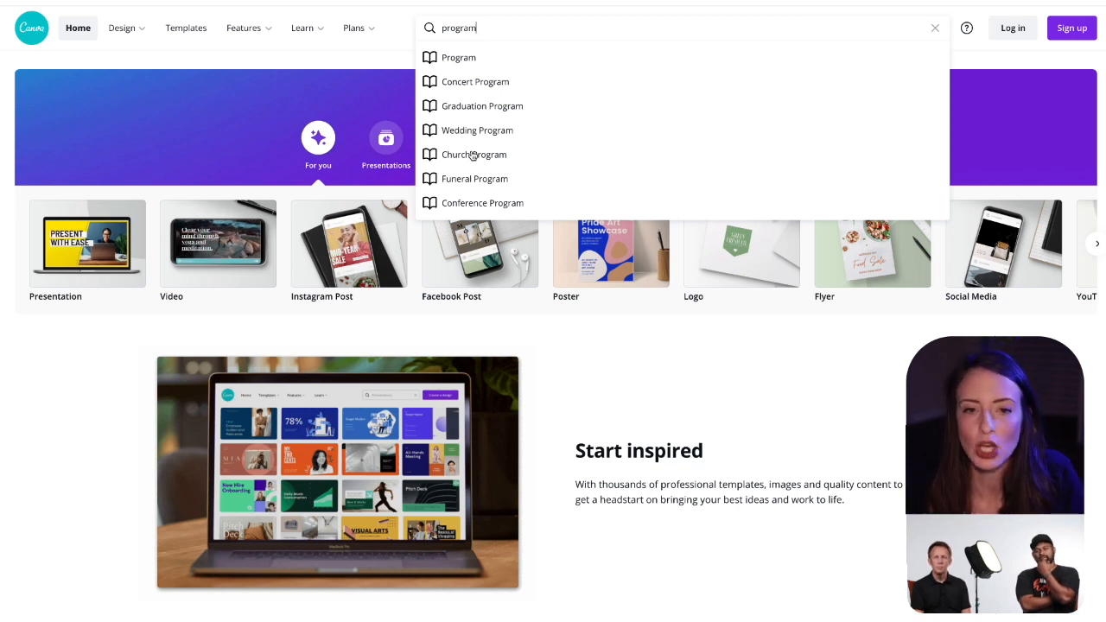
{"action": "left_click", "coordinate": [473, 156]}
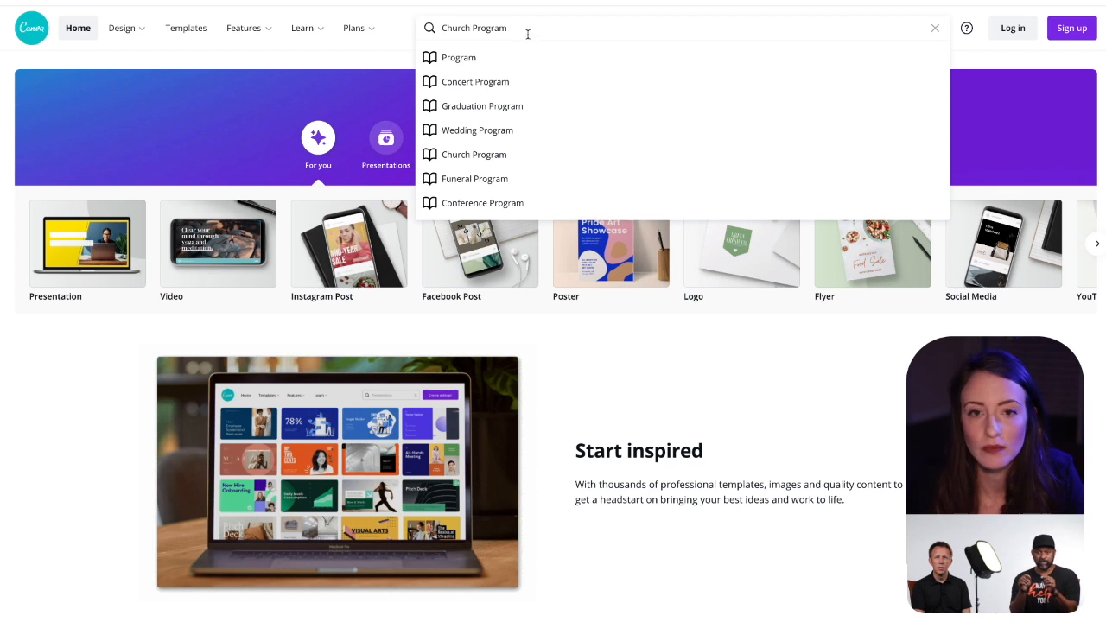
{"action": "left_click_drag", "start_coordinate": [529, 33], "coordinate": [521, 2]}
{"action": "left_click", "coordinate": [530, 26]}
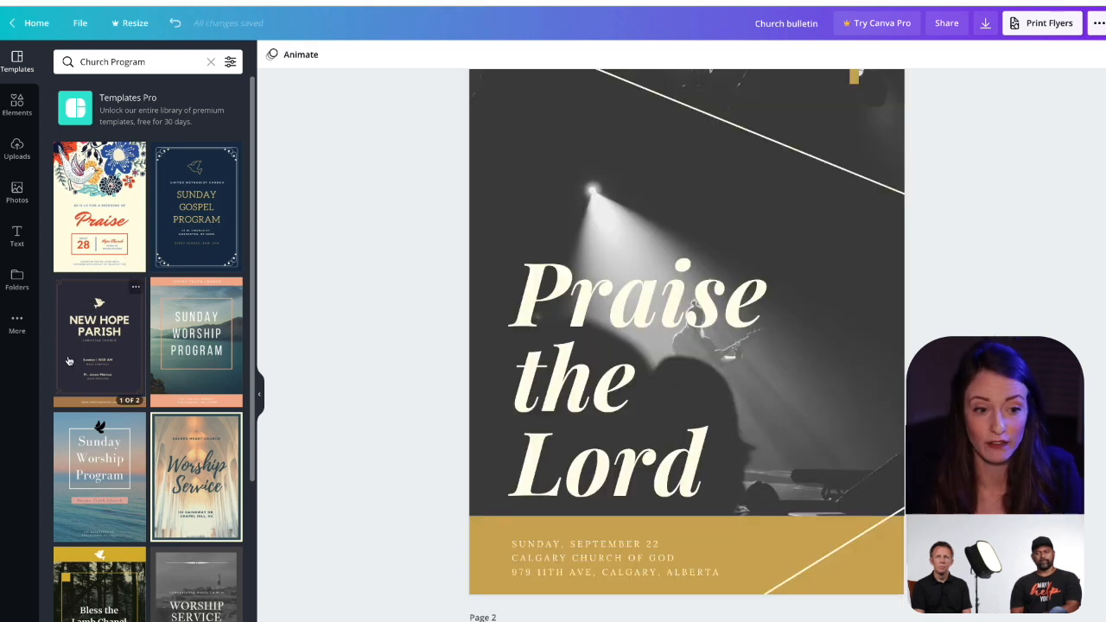
{"action": "scroll", "coordinate": [87, 356], "scroll_direction": "down", "scroll_amount": 5}
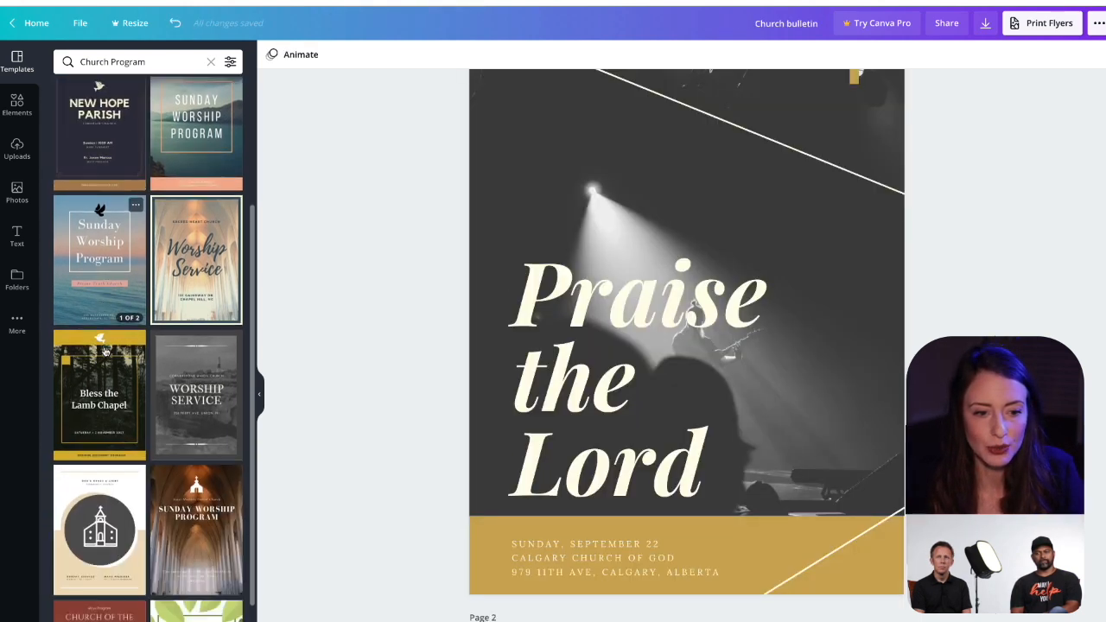
{"action": "scroll", "coordinate": [104, 350], "scroll_direction": "down", "scroll_amount": 10}
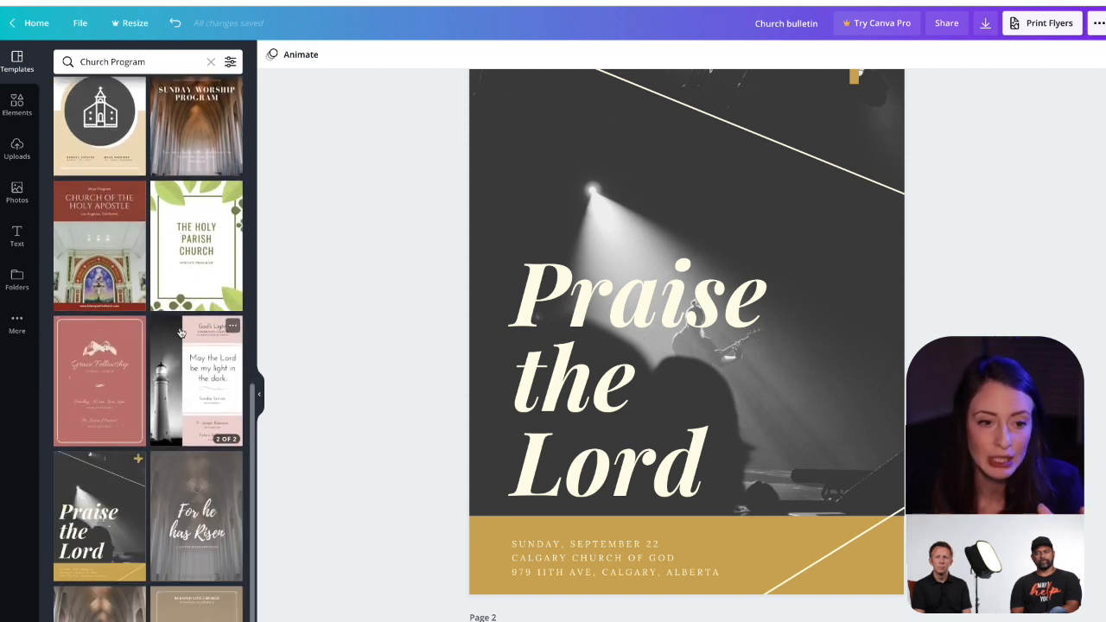
{"action": "scroll", "coordinate": [181, 333], "scroll_direction": "down", "scroll_amount": 2}
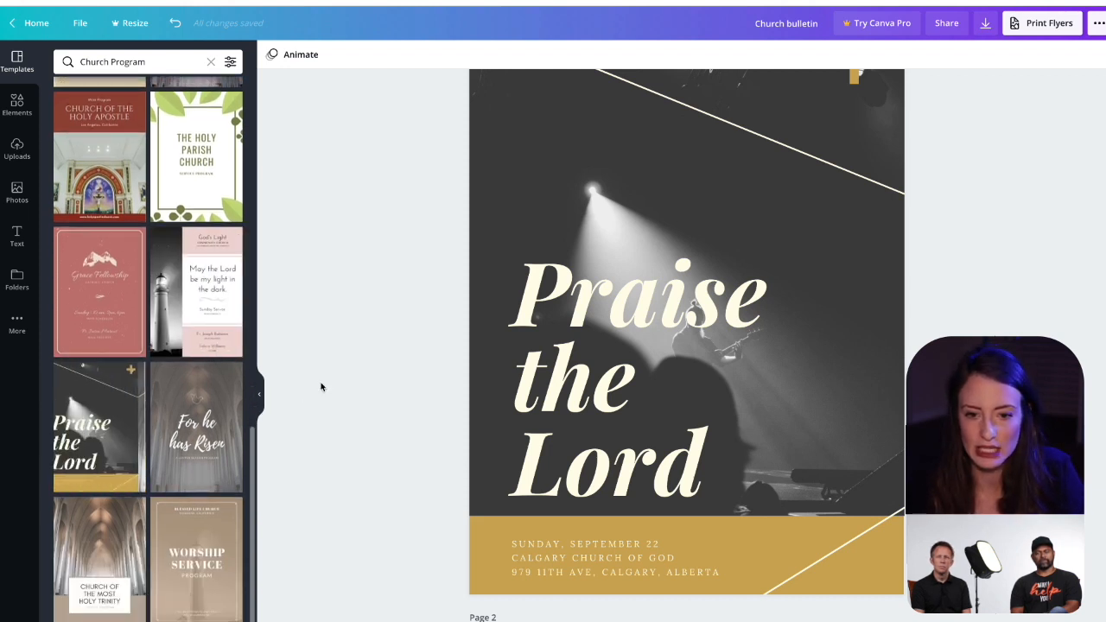
Step: Replace the page 1 heading "Praise the Lord" with "Happy Sabbath!" and widen its text box so "Sabbath!" fits on one line
{"action": "scroll", "coordinate": [321, 387], "scroll_direction": "up", "scroll_amount": 1}
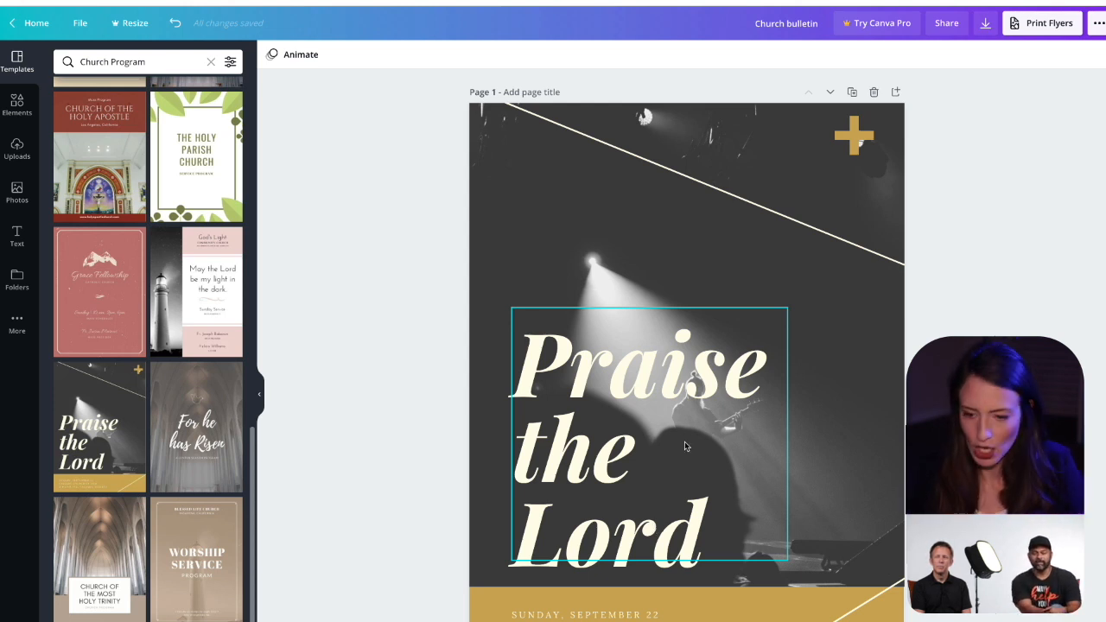
{"action": "left_click", "coordinate": [640, 430]}
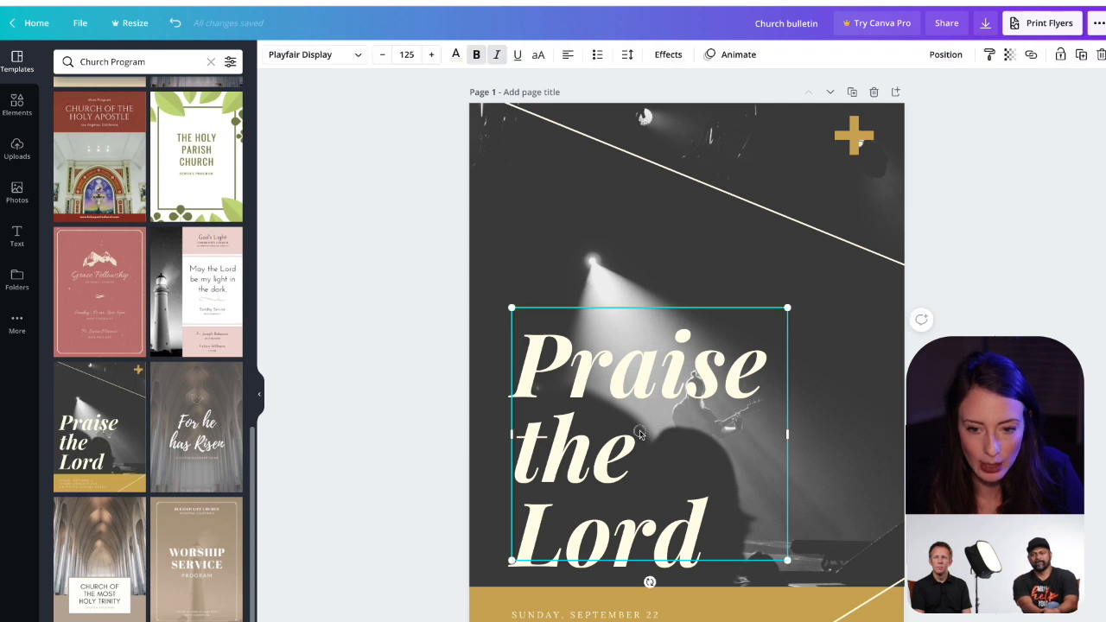
{"action": "left_click", "coordinate": [640, 431]}
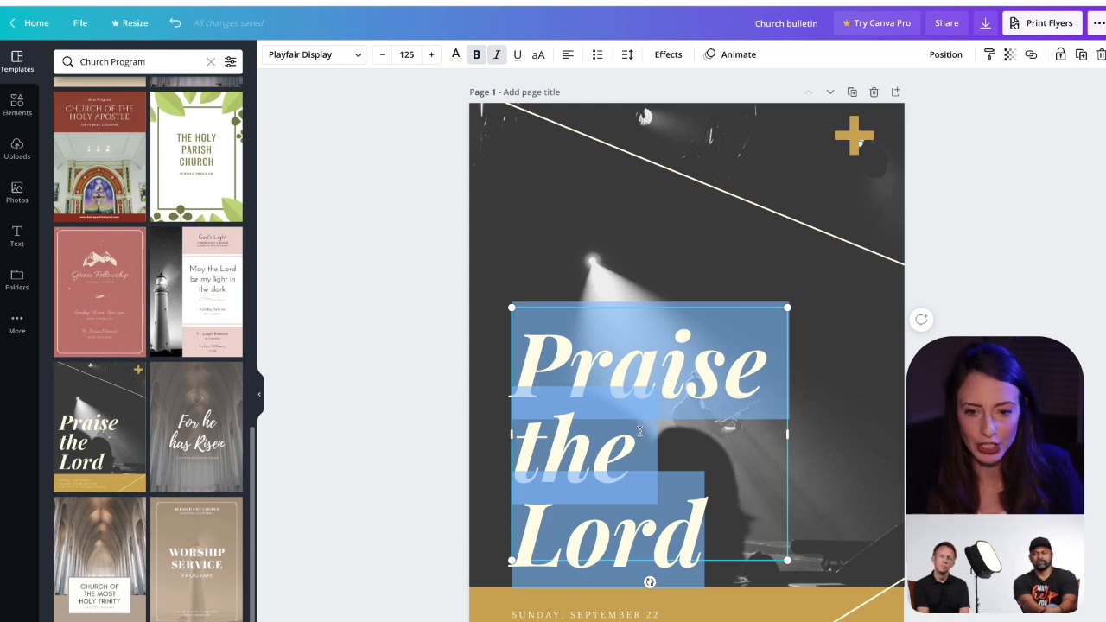
{"action": "type", "text": "H"}
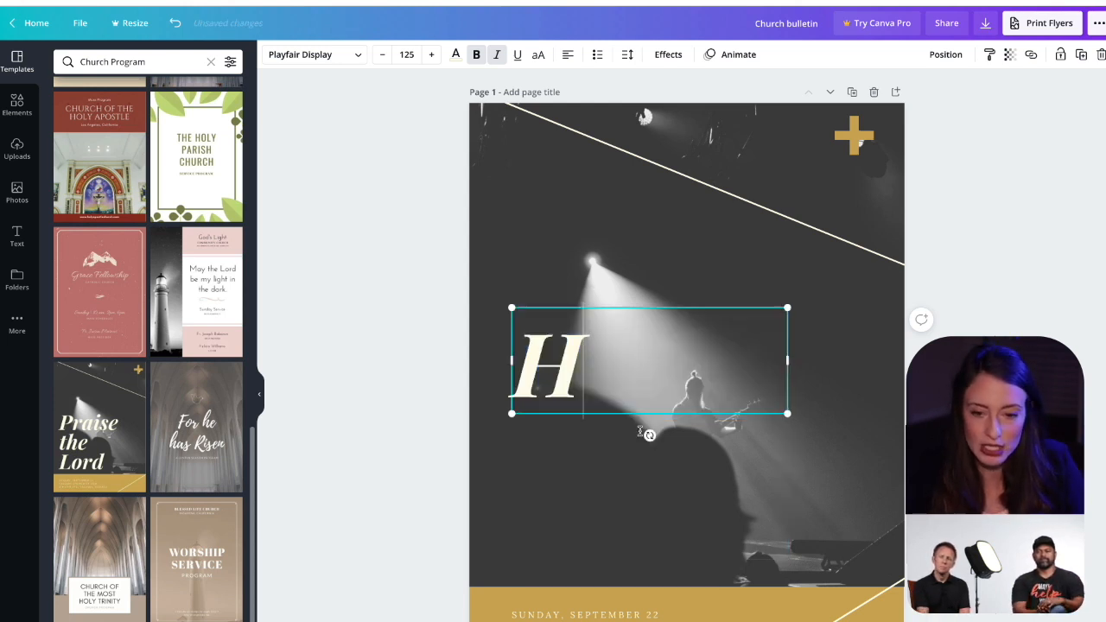
{"action": "type", "text": "appy Sabbath!"}
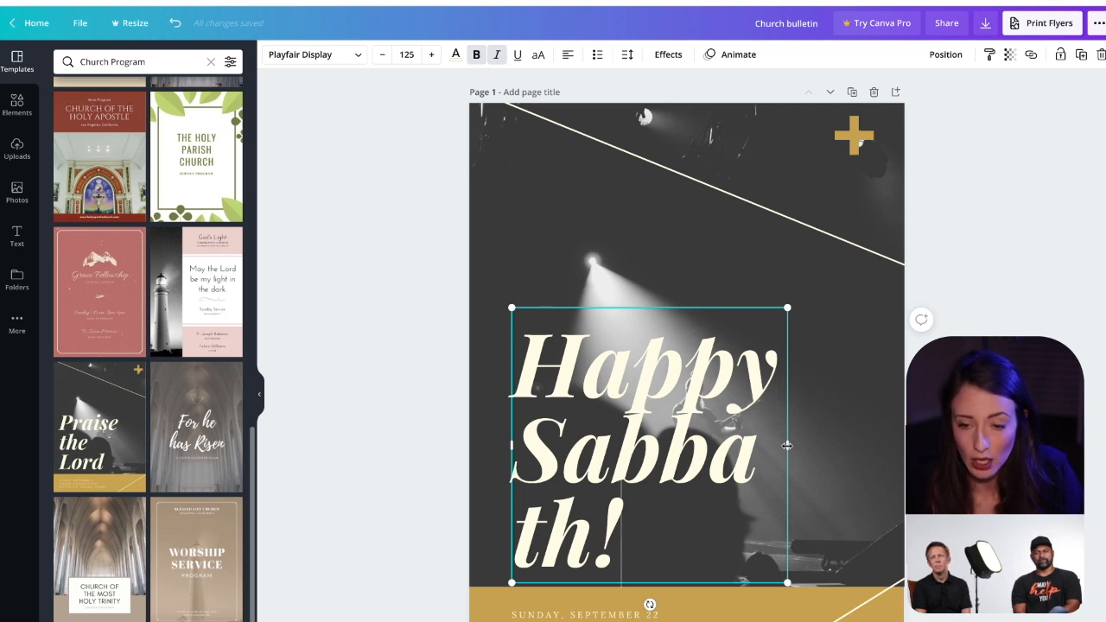
{"action": "left_click_drag", "start_coordinate": [786, 446], "coordinate": [889, 441]}
{"action": "left_click", "coordinate": [958, 439]}
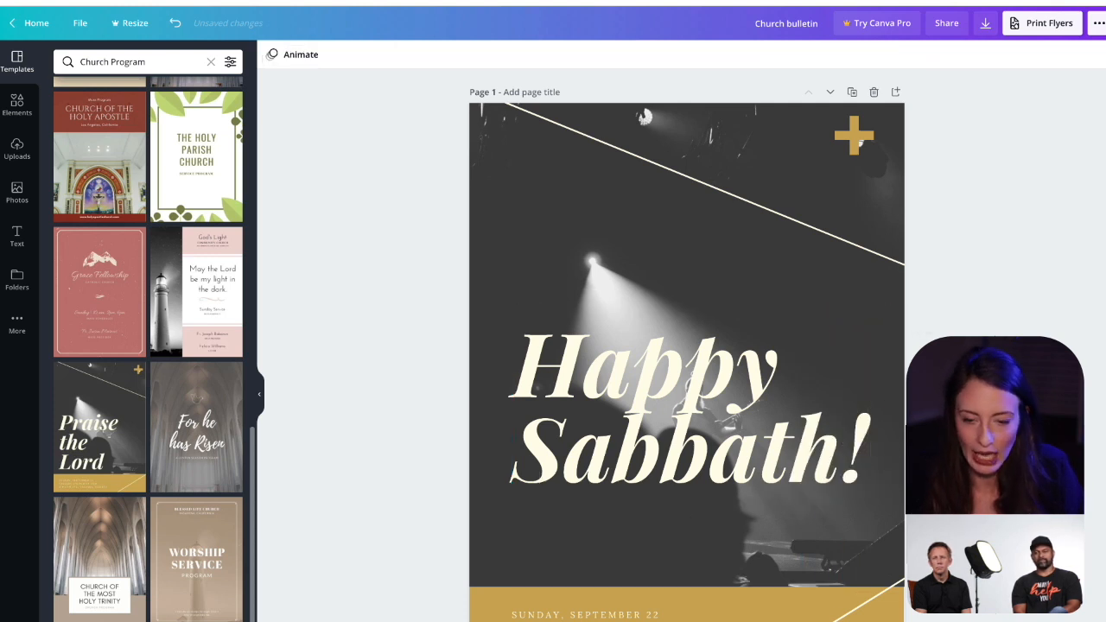
Step: Set the font size of the whole "Happy Sabbath!" heading to 80
{"action": "left_click", "coordinate": [854, 451]}
{"action": "double_click", "coordinate": [854, 451]}
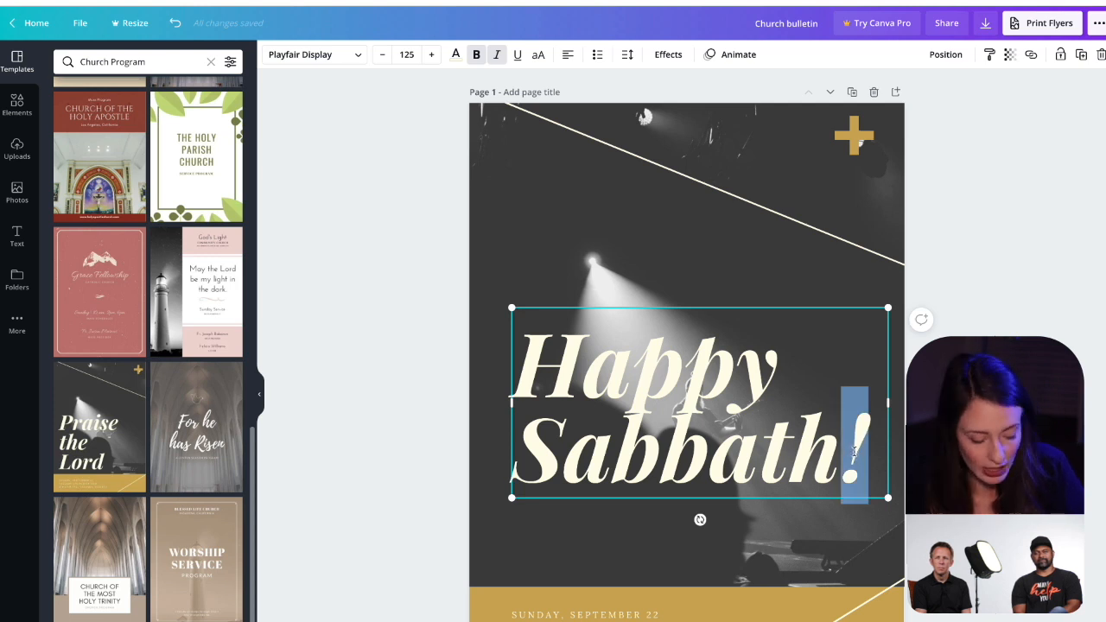
{"action": "left_click", "coordinate": [867, 456]}
{"action": "left_click_drag", "start_coordinate": [867, 457], "coordinate": [669, 350]}
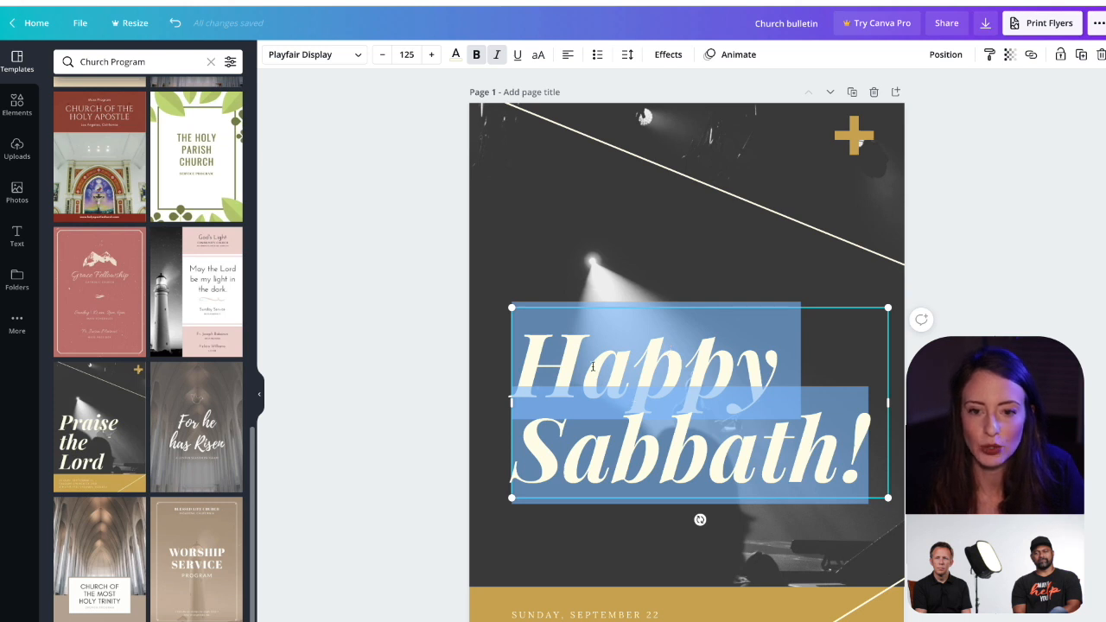
{"action": "left_click", "coordinate": [406, 55]}
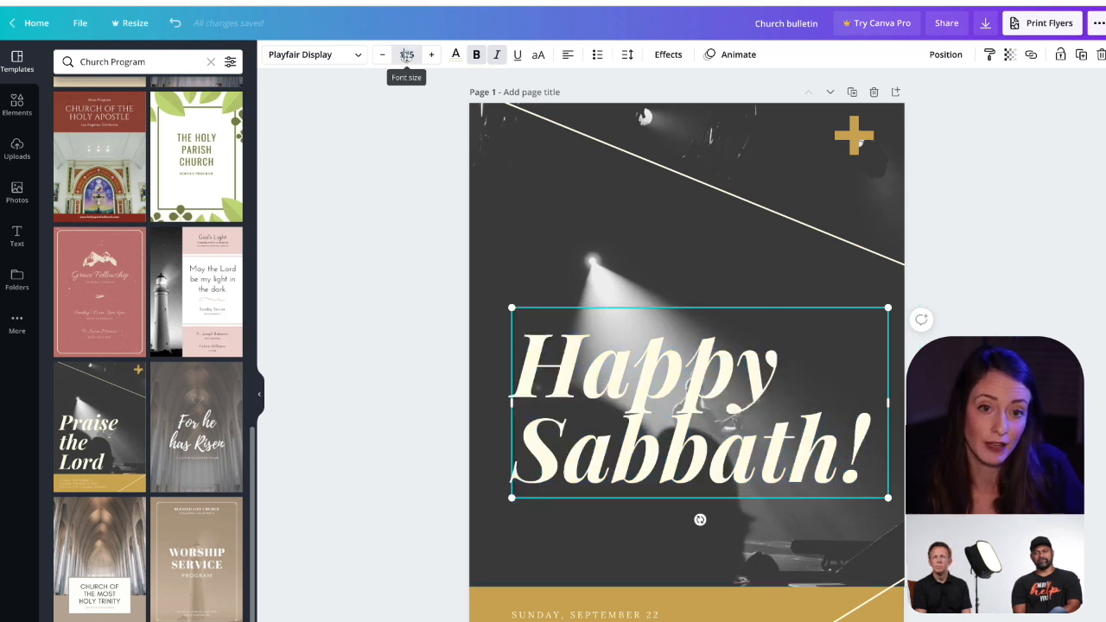
{"action": "type", "text": "80"}
{"action": "key", "text": "Return"}
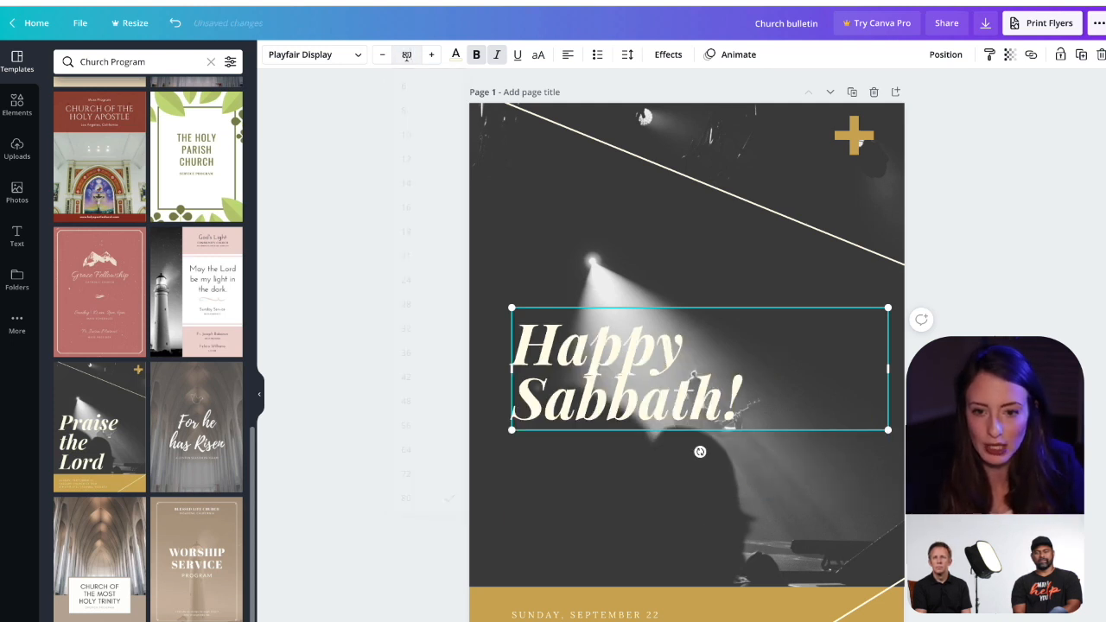
{"action": "left_click", "coordinate": [959, 432]}
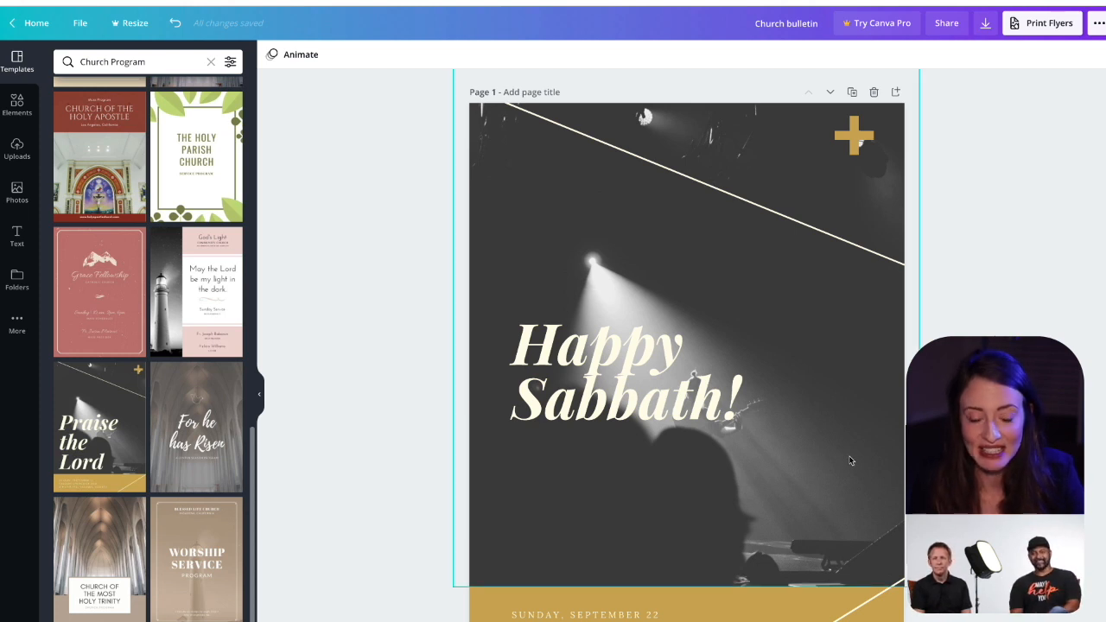
Step: Move the "Happy Sabbath!" heading down to just above the gold band and narrow its text box to fit the words
{"action": "left_click", "coordinate": [801, 406]}
{"action": "left_click_drag", "start_coordinate": [802, 405], "coordinate": [782, 542]}
{"action": "left_click", "coordinate": [972, 538]}
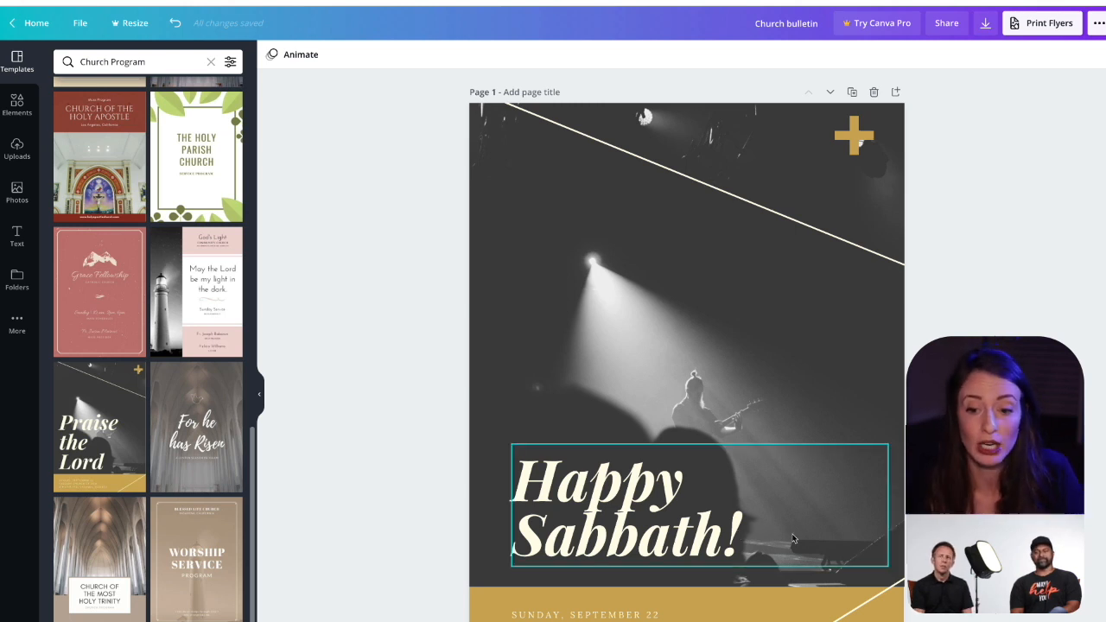
{"action": "left_click", "coordinate": [822, 538]}
{"action": "left_click_drag", "start_coordinate": [889, 507], "coordinate": [777, 496]}
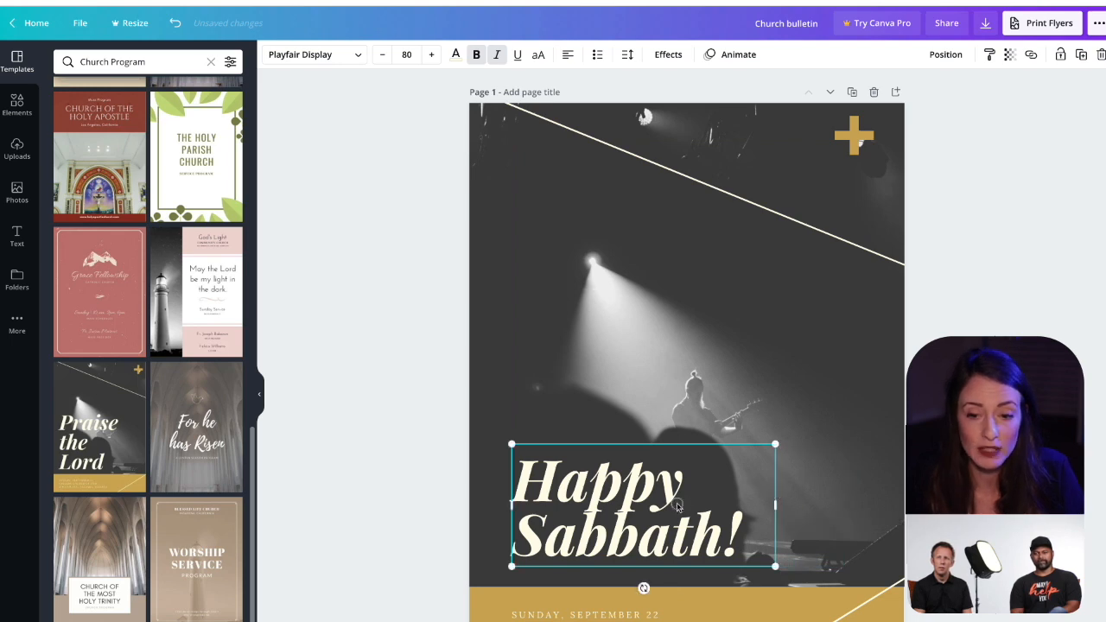
Step: Try the "Happy Sabbath!" heading near the top of the cover page and undo that move
{"action": "left_click_drag", "start_coordinate": [668, 495], "coordinate": [681, 214]}
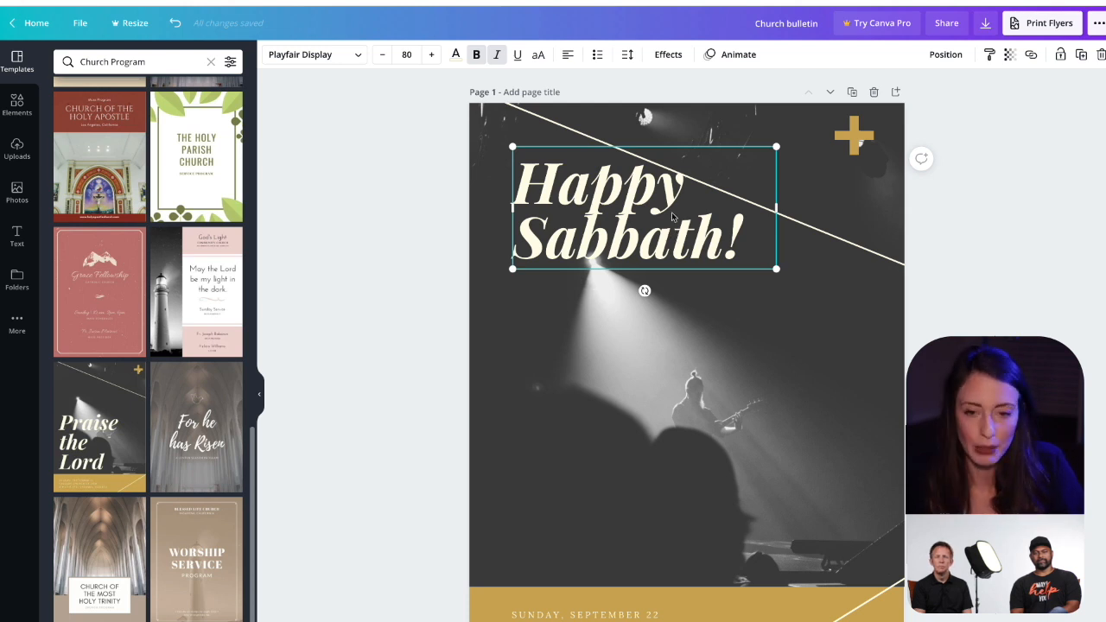
{"action": "key", "text": "ctrl+z"}
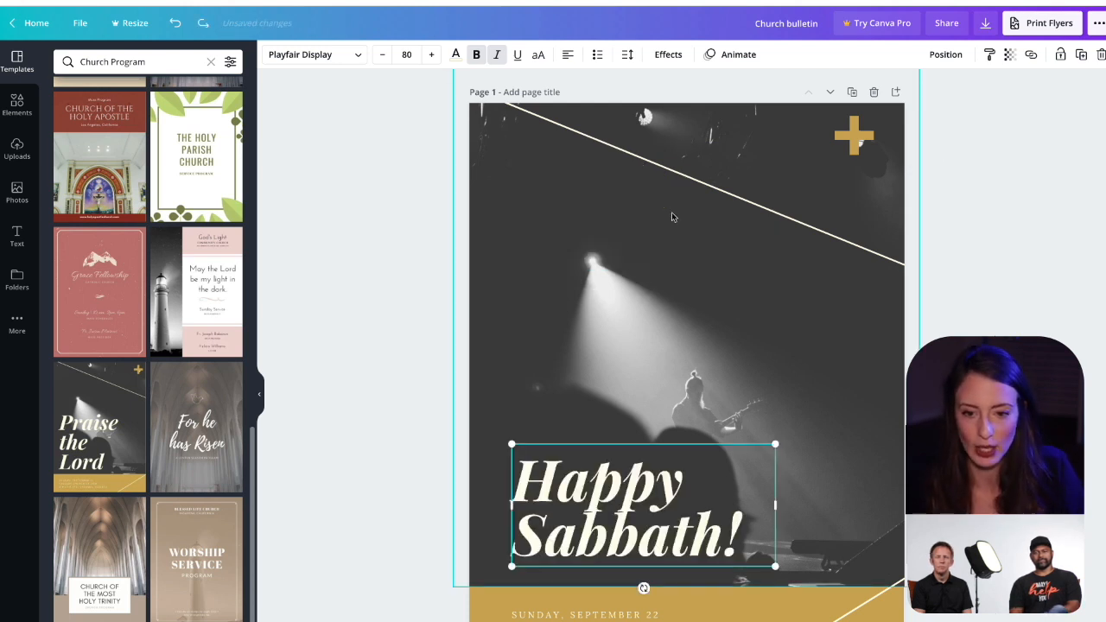
{"action": "key", "text": "Escape"}
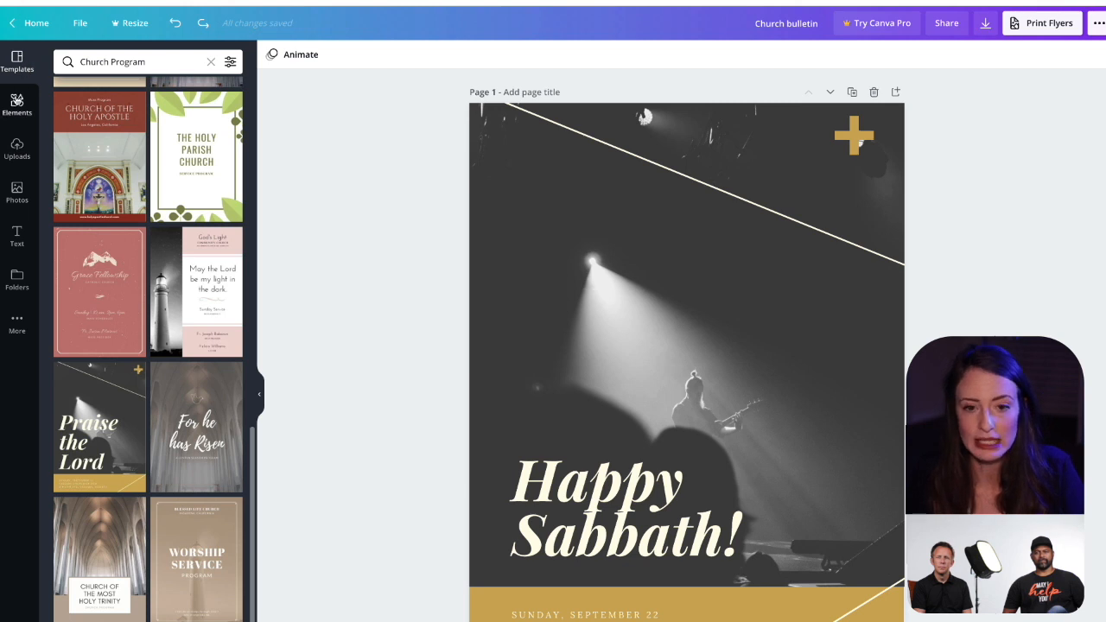
Step: Search the stock photo library for "bible"
{"action": "left_click", "coordinate": [17, 102]}
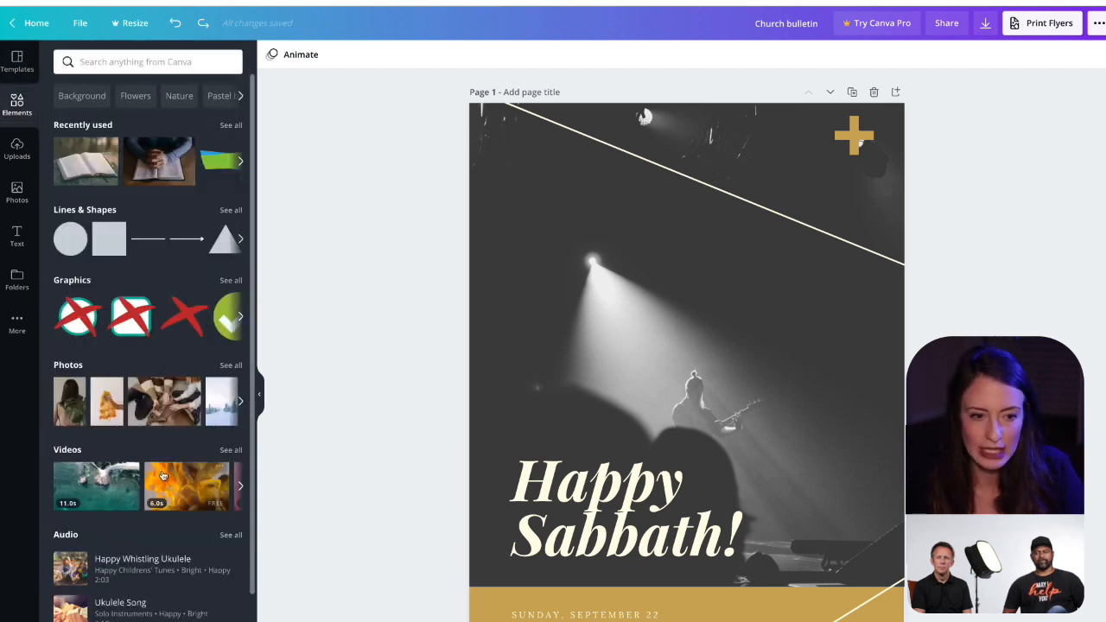
{"action": "left_click", "coordinate": [26, 147]}
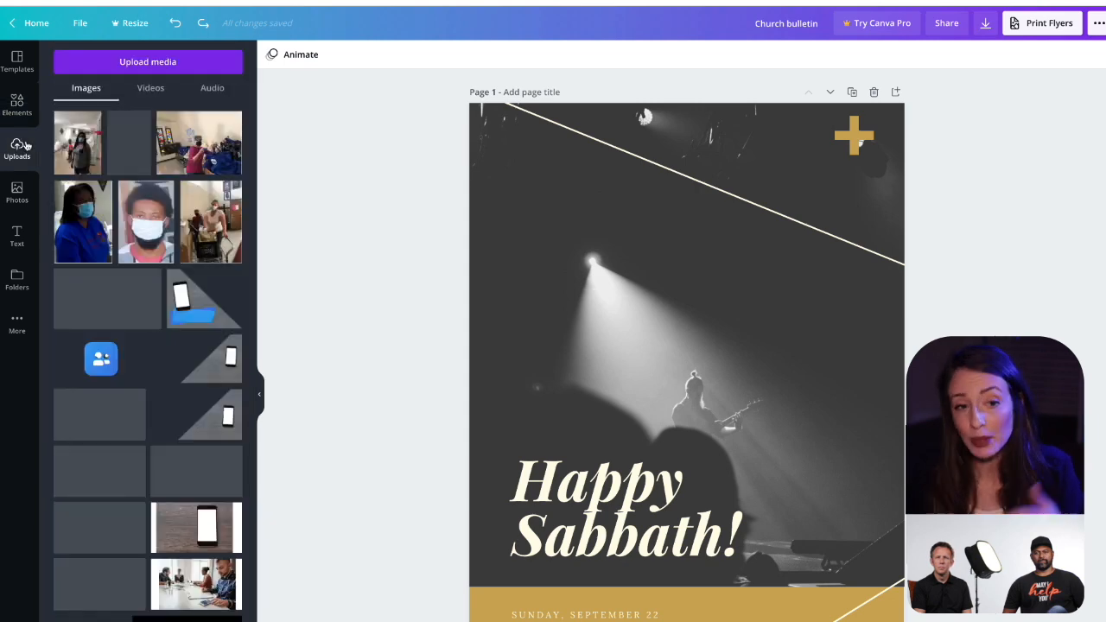
{"action": "left_click", "coordinate": [18, 188]}
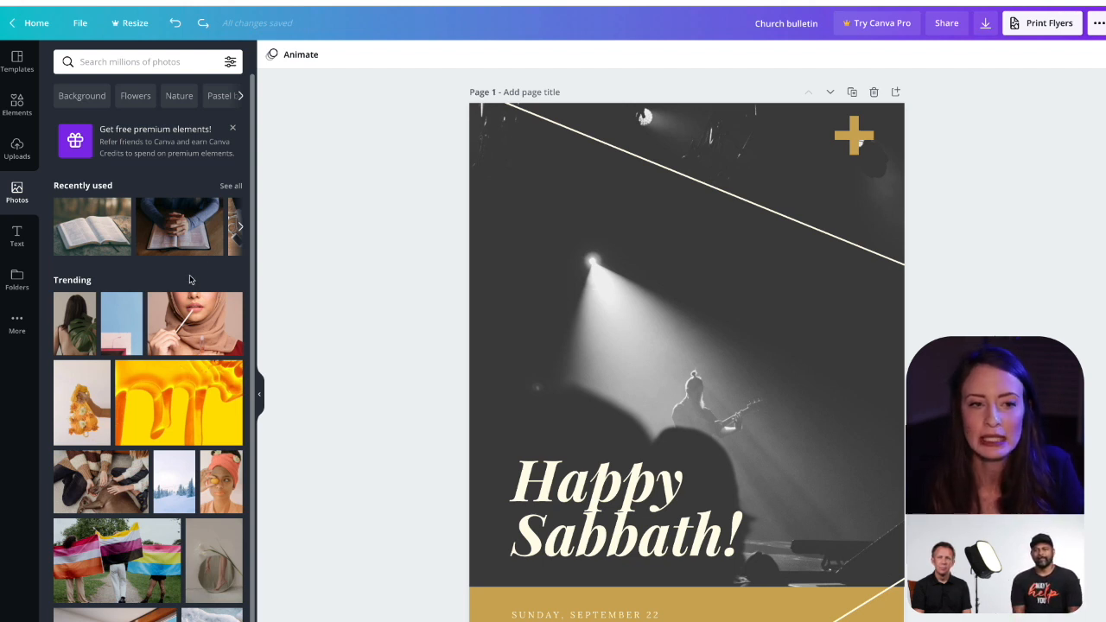
{"action": "left_click", "coordinate": [168, 60]}
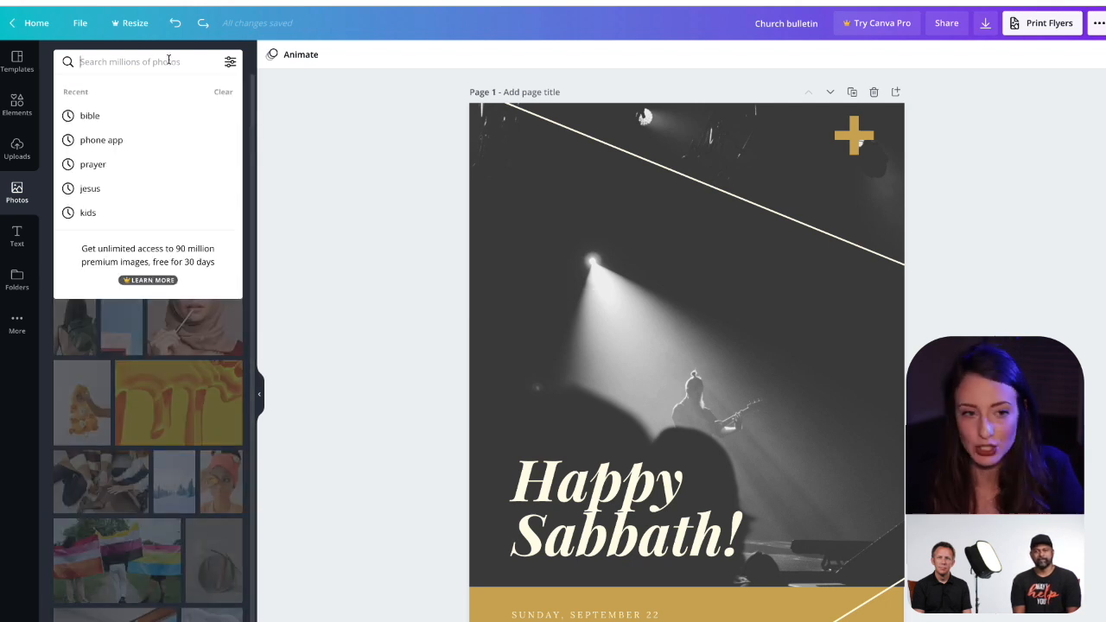
{"action": "type", "text": "bible"}
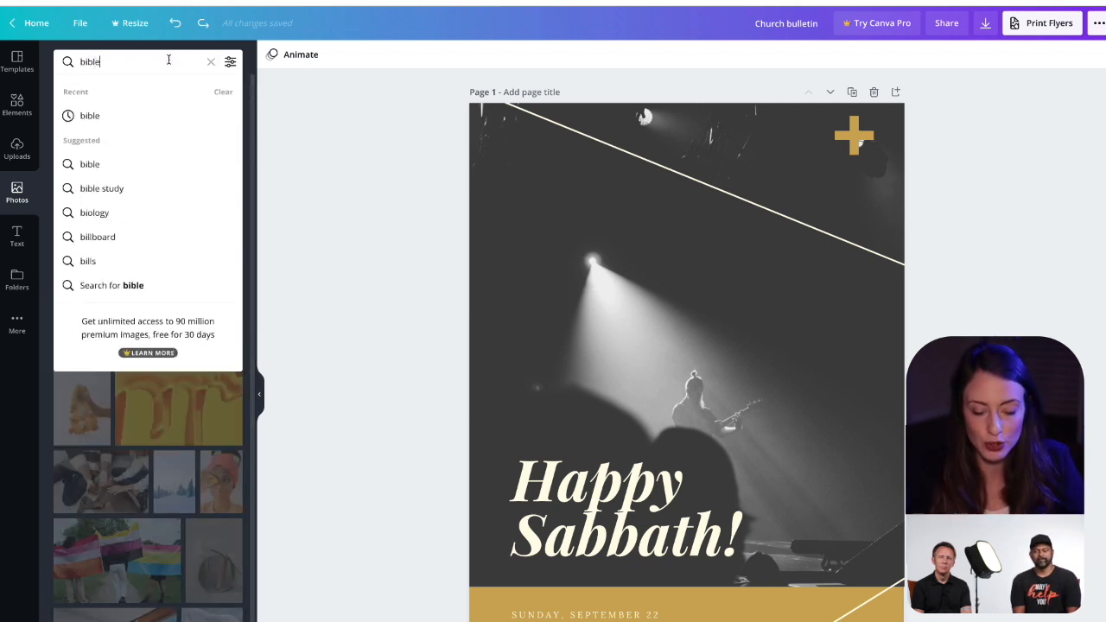
{"action": "key", "text": "Return"}
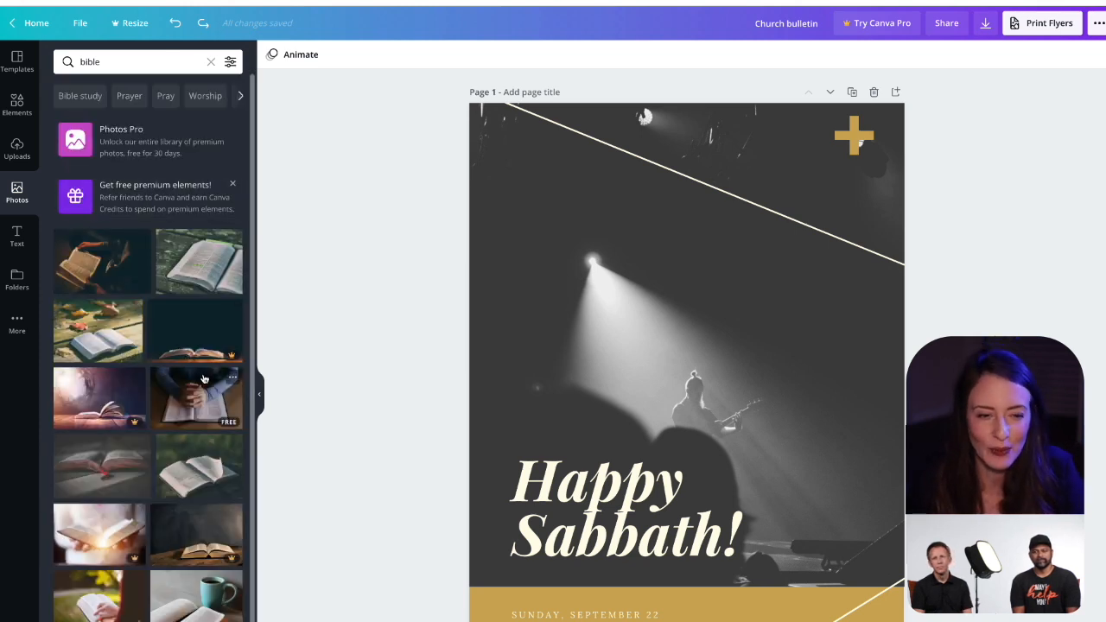
Step: Replace the cover page's background image with the Pro photo of an open bible against a dark teal backdrop
{"action": "scroll", "coordinate": [250, 365], "scroll_direction": "down", "scroll_amount": 3}
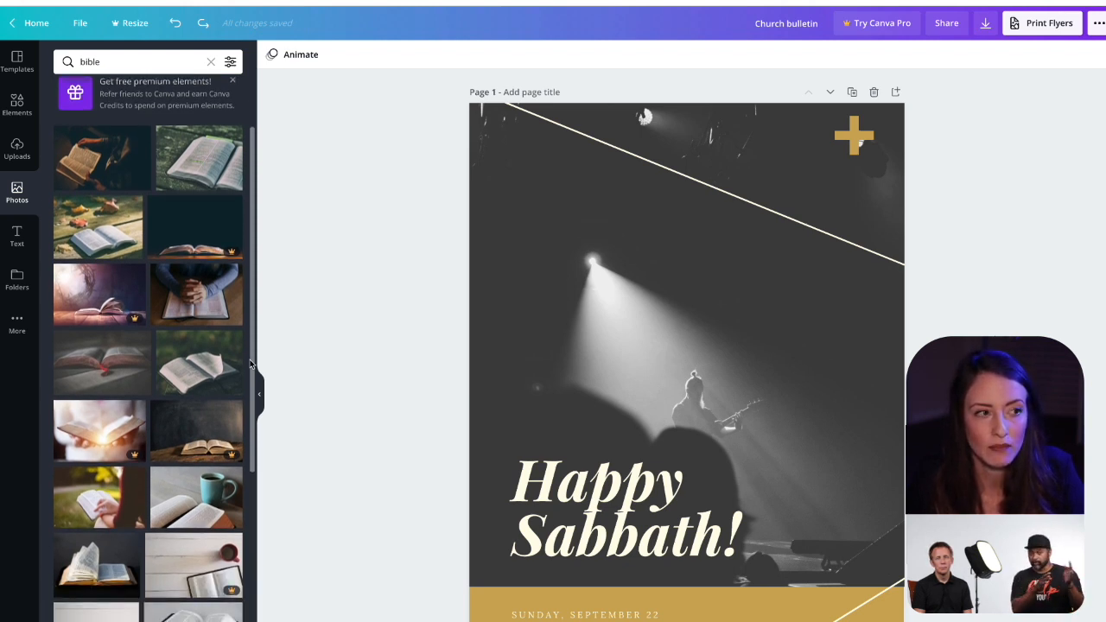
{"action": "scroll", "coordinate": [229, 353], "scroll_direction": "up", "scroll_amount": 3}
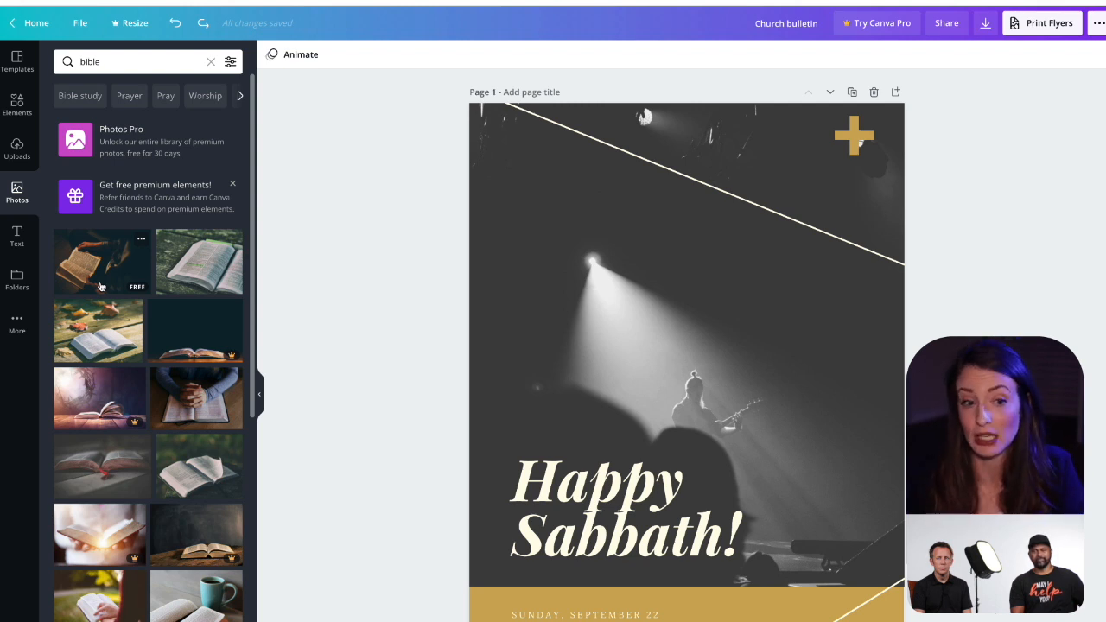
{"action": "scroll", "coordinate": [113, 268], "scroll_direction": "down", "scroll_amount": 2}
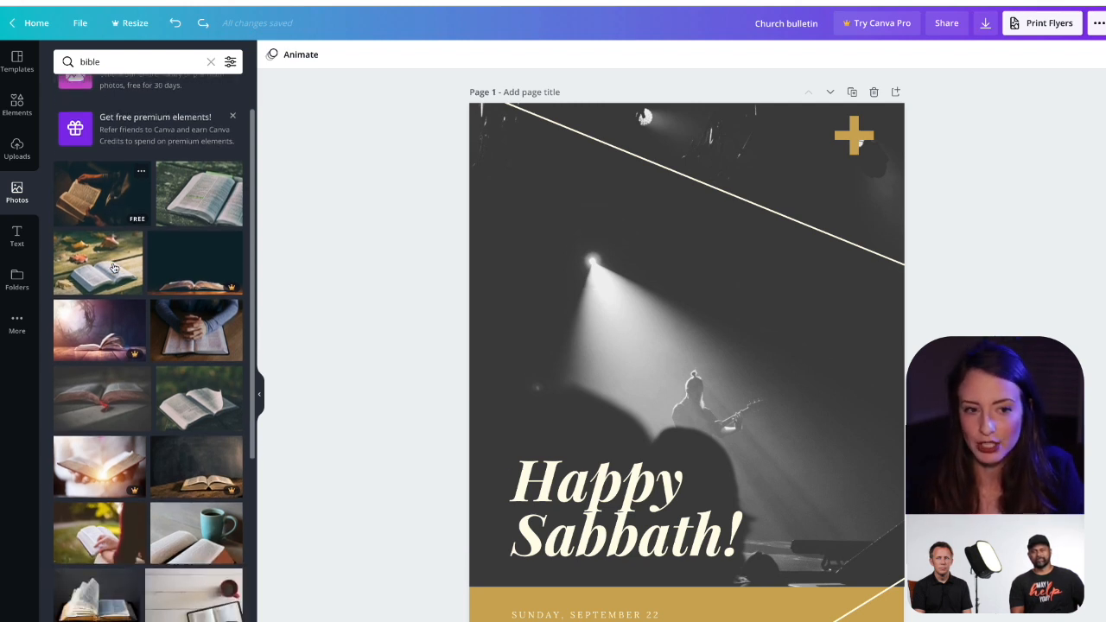
{"action": "scroll", "coordinate": [114, 268], "scroll_direction": "down", "scroll_amount": 1}
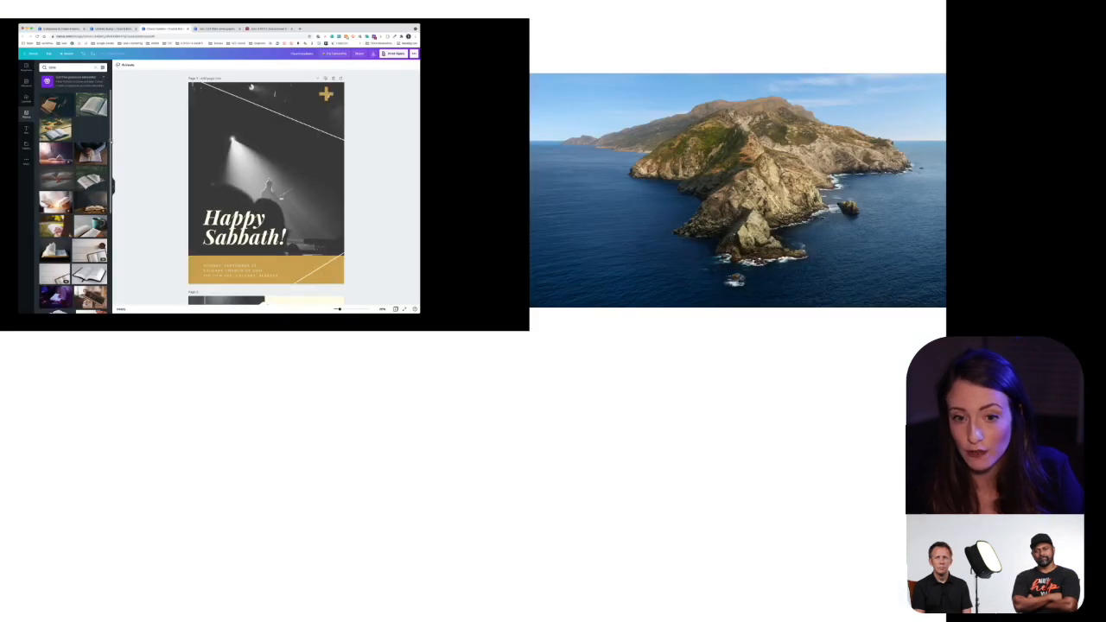
{"action": "left_click_drag", "start_coordinate": [206, 236], "coordinate": [409, 313]}
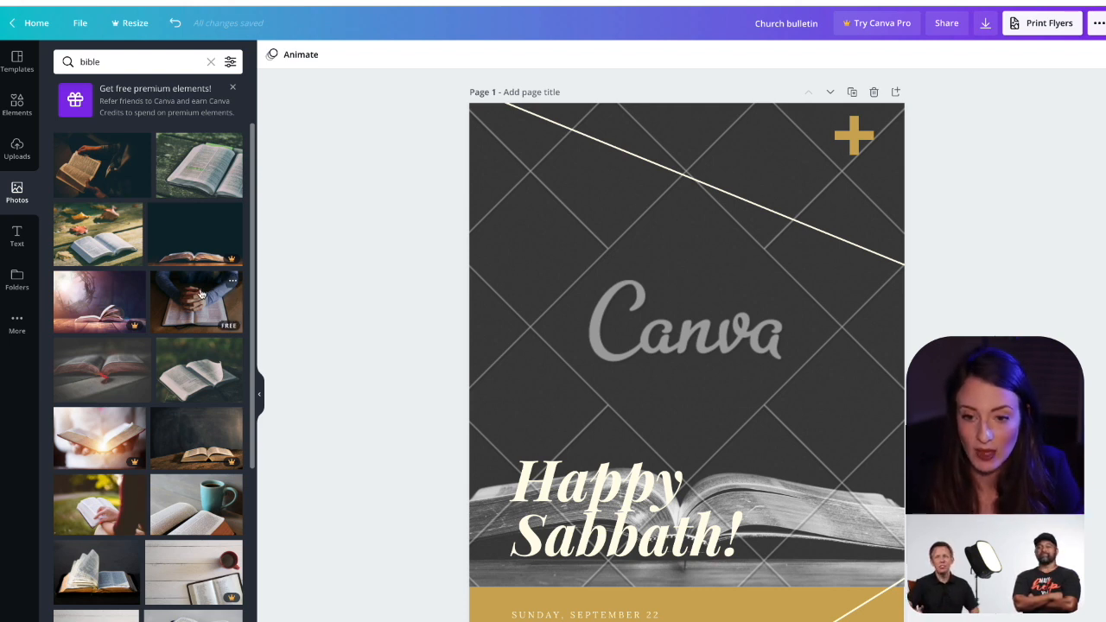
Step: Browse the "bible" photos and replace the cover's background image with the free photo of an open bible on a wooden table with autumn leaves
{"action": "scroll", "coordinate": [189, 308], "scroll_direction": "down", "scroll_amount": 1}
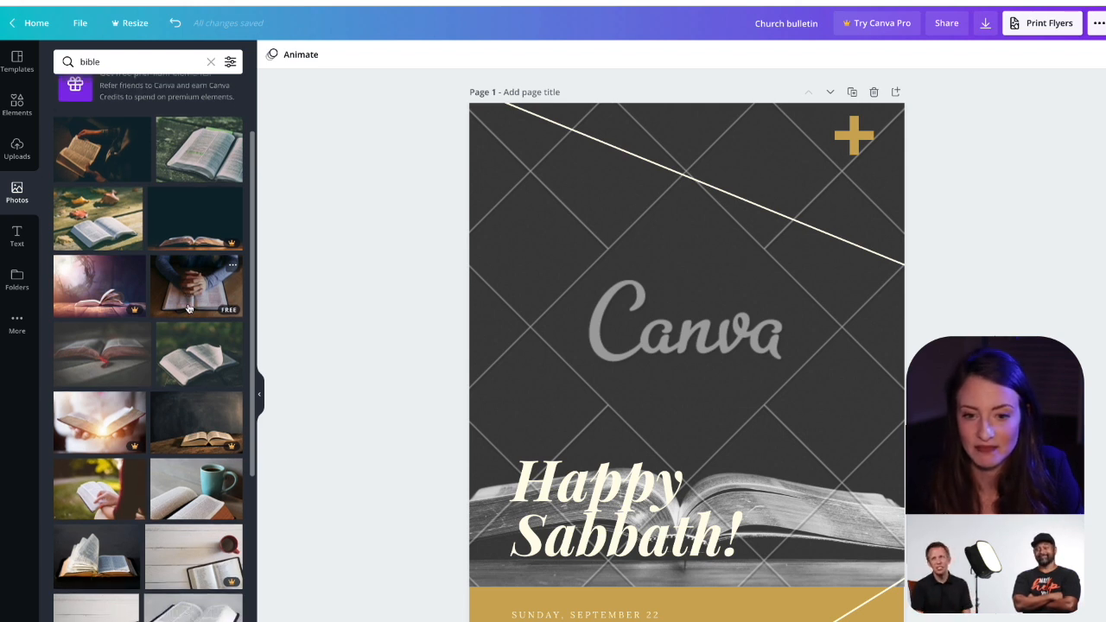
{"action": "scroll", "coordinate": [189, 308], "scroll_direction": "down", "scroll_amount": 2}
{"action": "scroll", "coordinate": [188, 308], "scroll_direction": "down", "scroll_amount": 2}
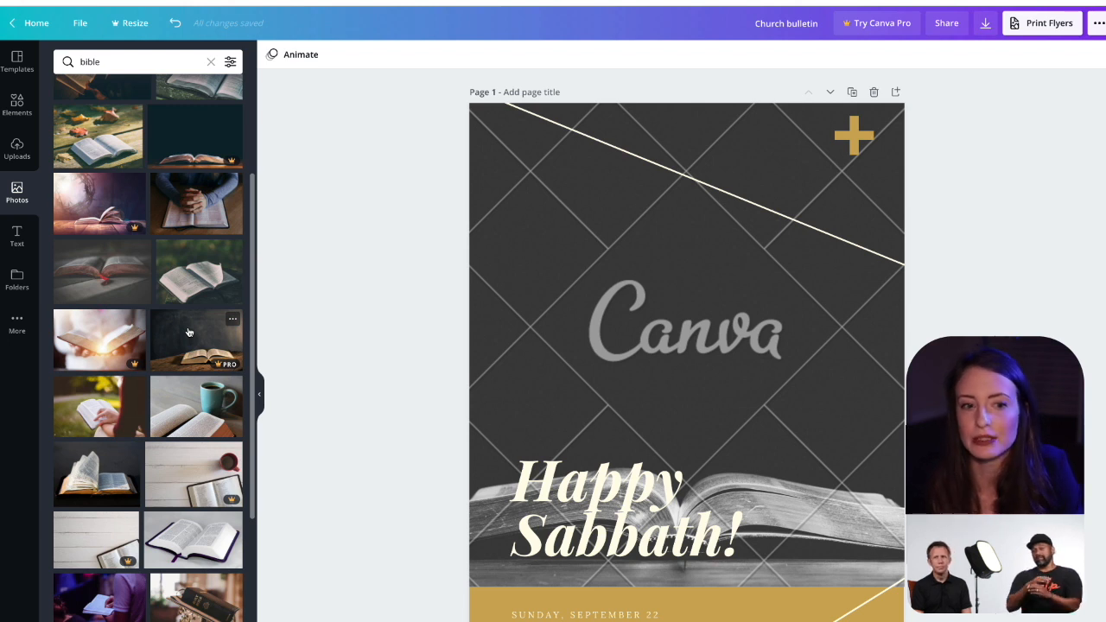
{"action": "scroll", "coordinate": [216, 333], "scroll_direction": "down", "scroll_amount": 2}
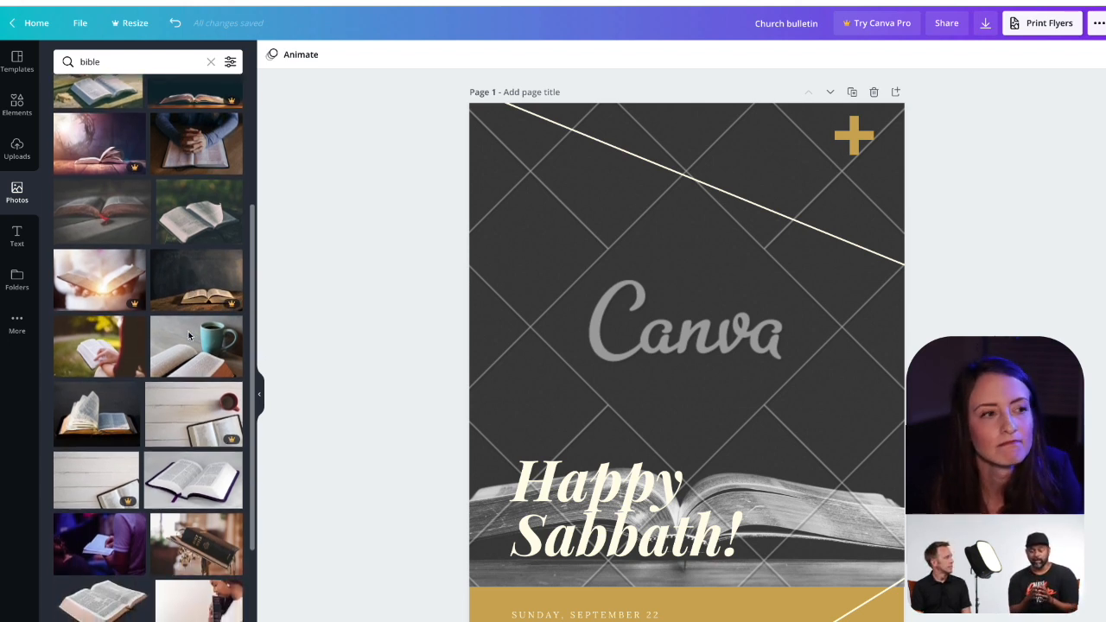
{"action": "scroll", "coordinate": [249, 332], "scroll_direction": "down", "scroll_amount": 1}
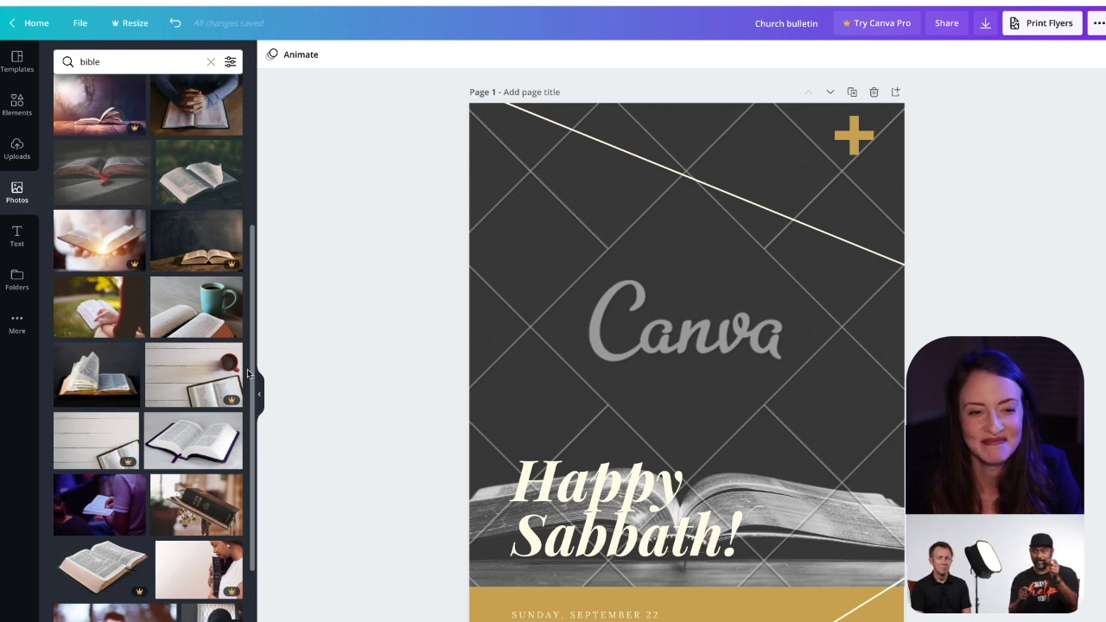
{"action": "scroll", "coordinate": [248, 373], "scroll_direction": "up", "scroll_amount": 2}
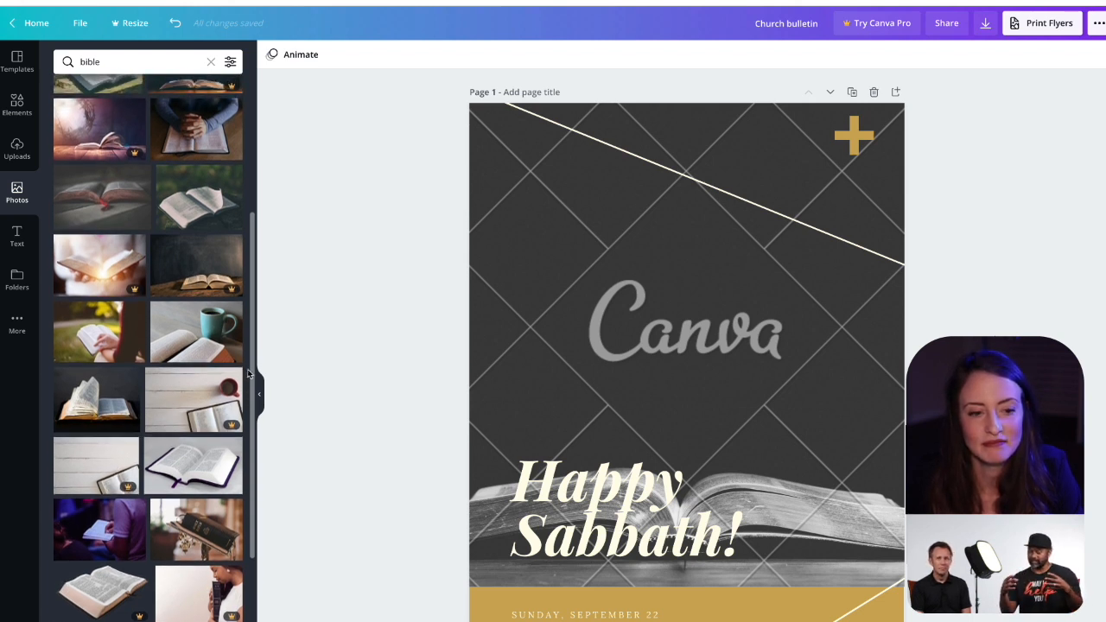
{"action": "scroll", "coordinate": [248, 373], "scroll_direction": "up", "scroll_amount": 2}
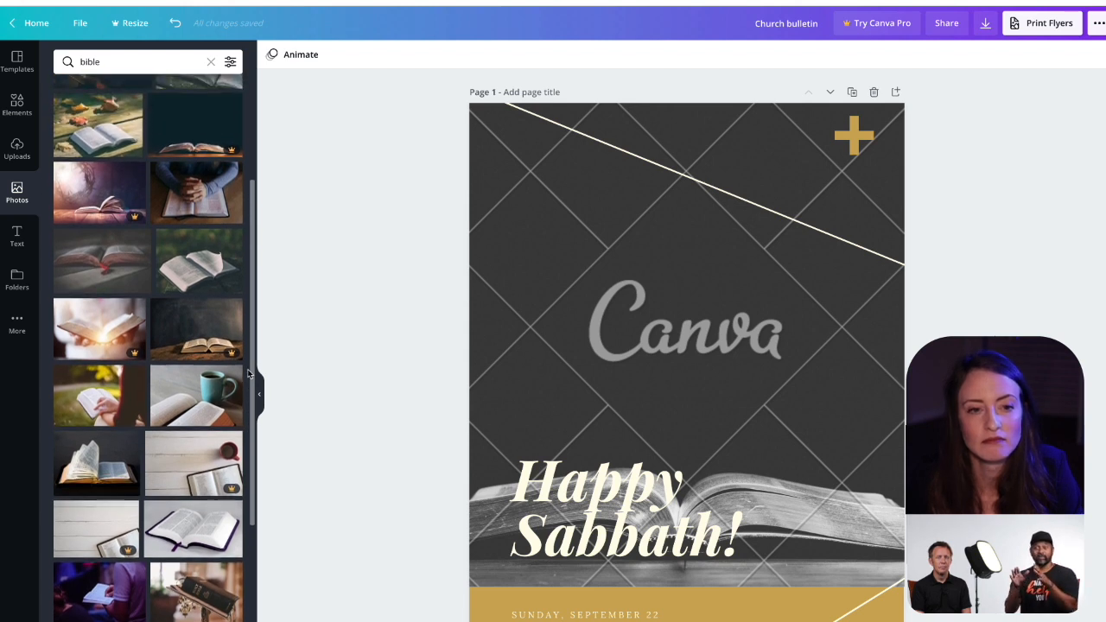
{"action": "scroll", "coordinate": [248, 373], "scroll_direction": "up", "scroll_amount": 5}
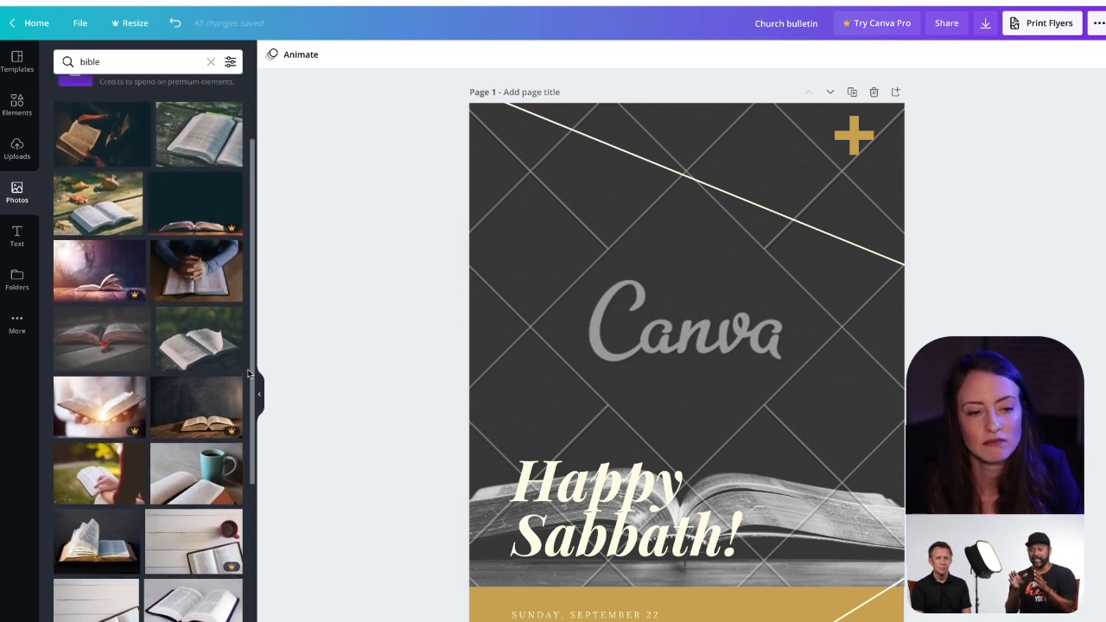
{"action": "scroll", "coordinate": [248, 373], "scroll_direction": "up", "scroll_amount": 1}
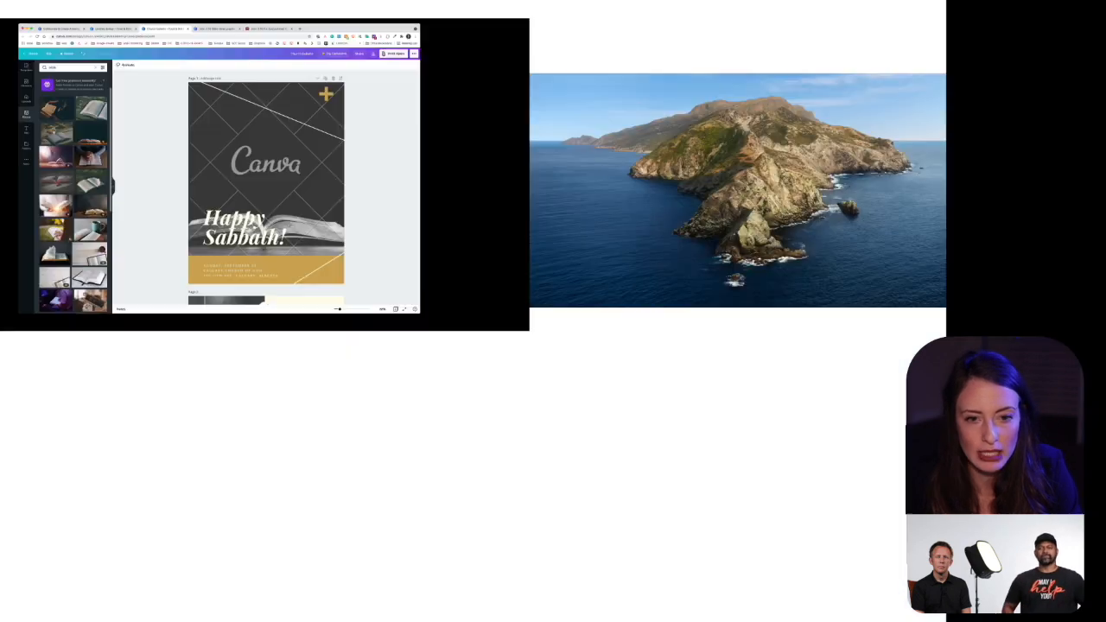
{"action": "left_click_drag", "start_coordinate": [91, 243], "coordinate": [281, 252]}
{"action": "left_click_drag", "start_coordinate": [125, 136], "coordinate": [206, 134]}
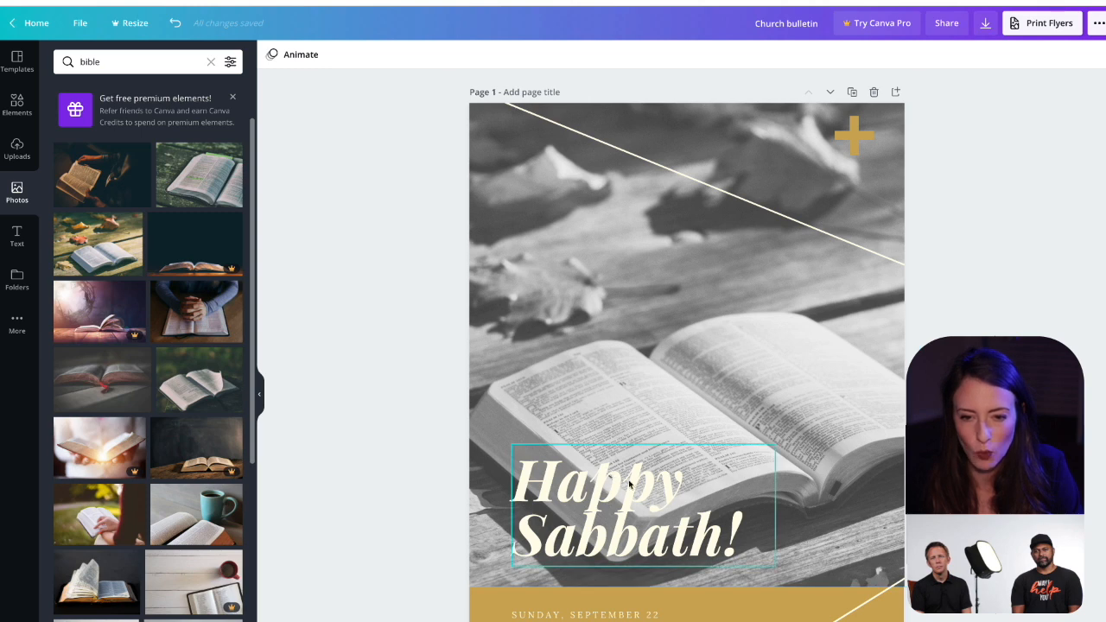
Step: Enlarge the cover photo within its crop and reposition it so the open bible sits to the right of the "Happy Sabbath!" heading
{"action": "double_click", "coordinate": [704, 366]}
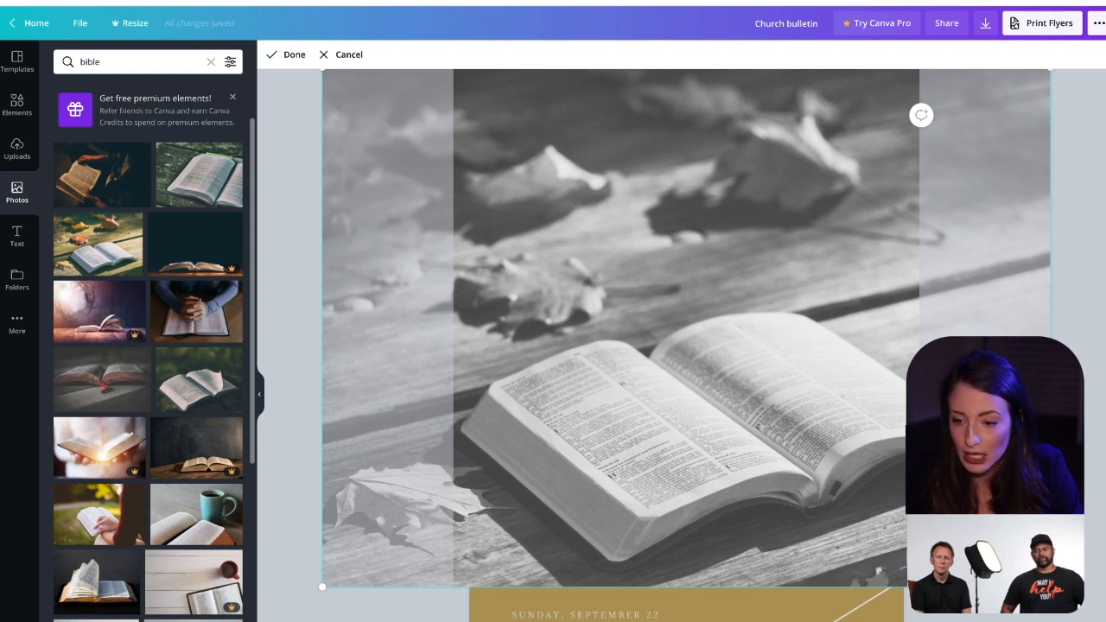
{"action": "left_click_drag", "start_coordinate": [1052, 588], "coordinate": [1105, 621]}
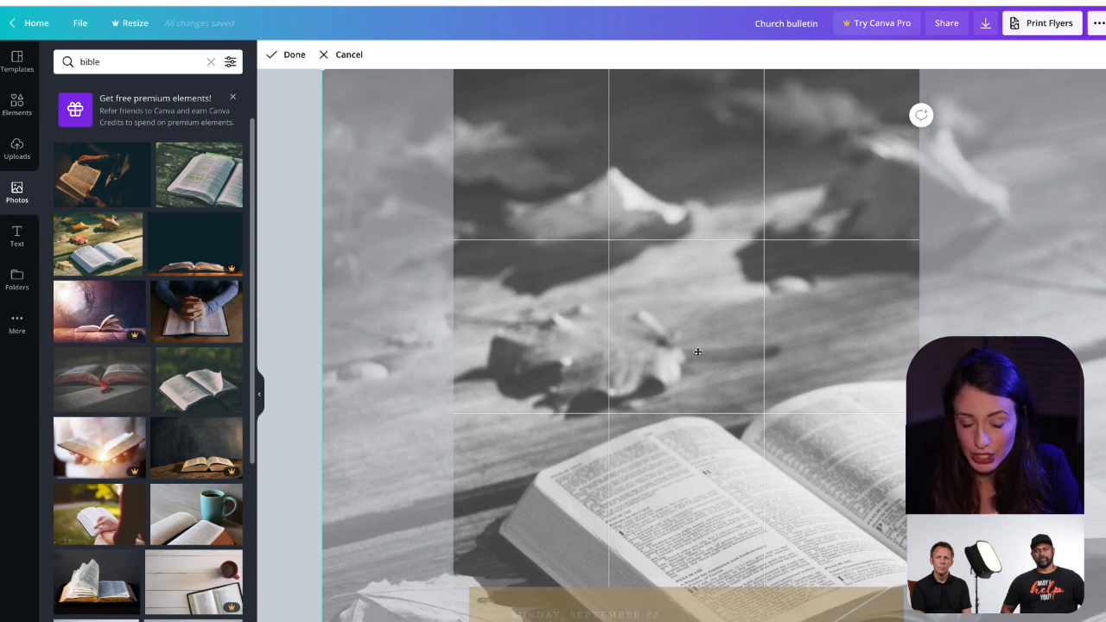
{"action": "left_click_drag", "start_coordinate": [697, 472], "coordinate": [782, 273]}
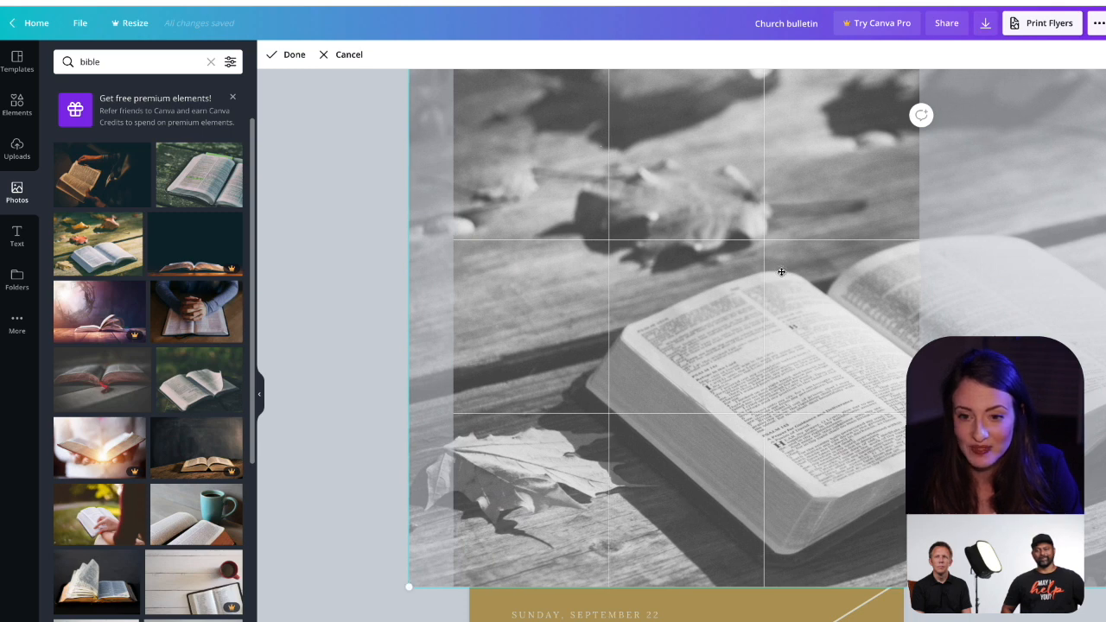
{"action": "left_click_drag", "start_coordinate": [669, 349], "coordinate": [707, 349]}
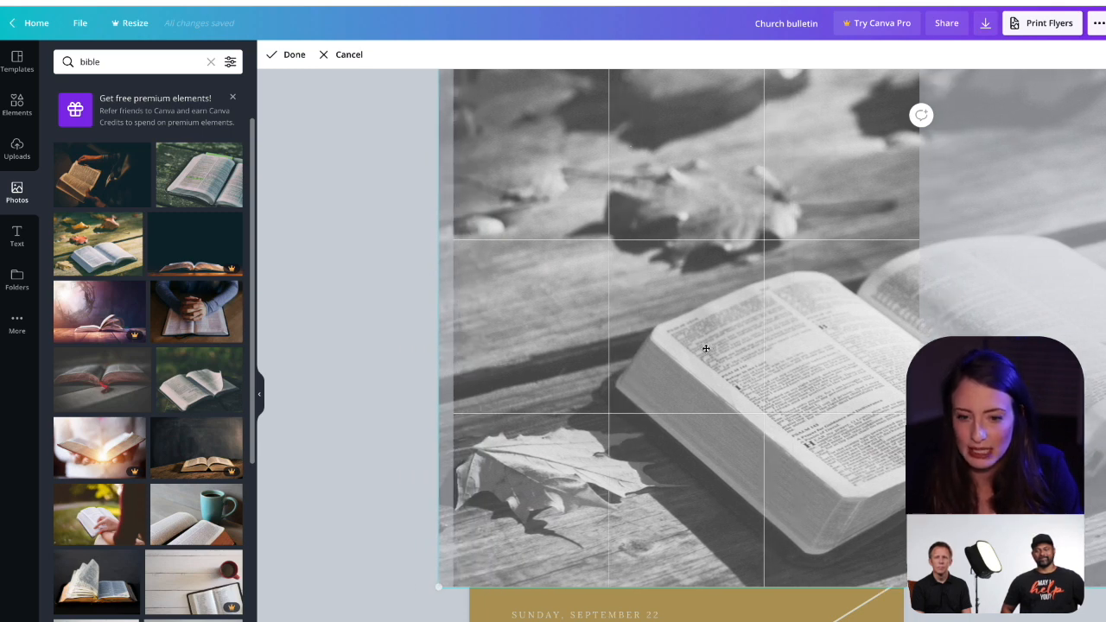
{"action": "left_click", "coordinate": [385, 322]}
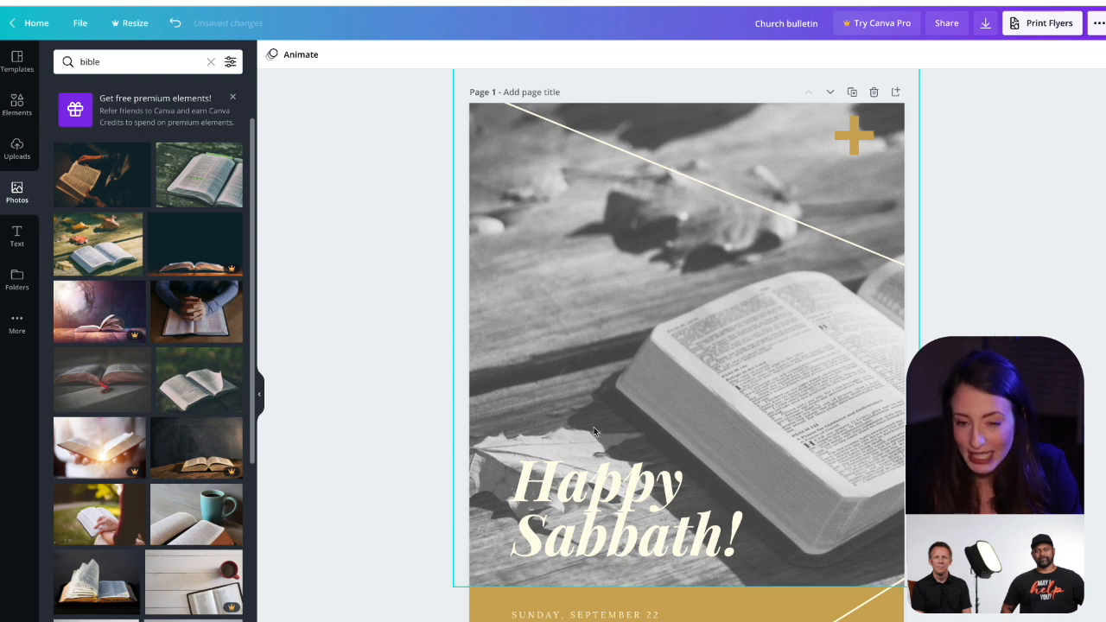
Step: Apply the Lift text effect to the "Happy Sabbath!" heading with an intensity of 100
{"action": "left_click", "coordinate": [658, 523]}
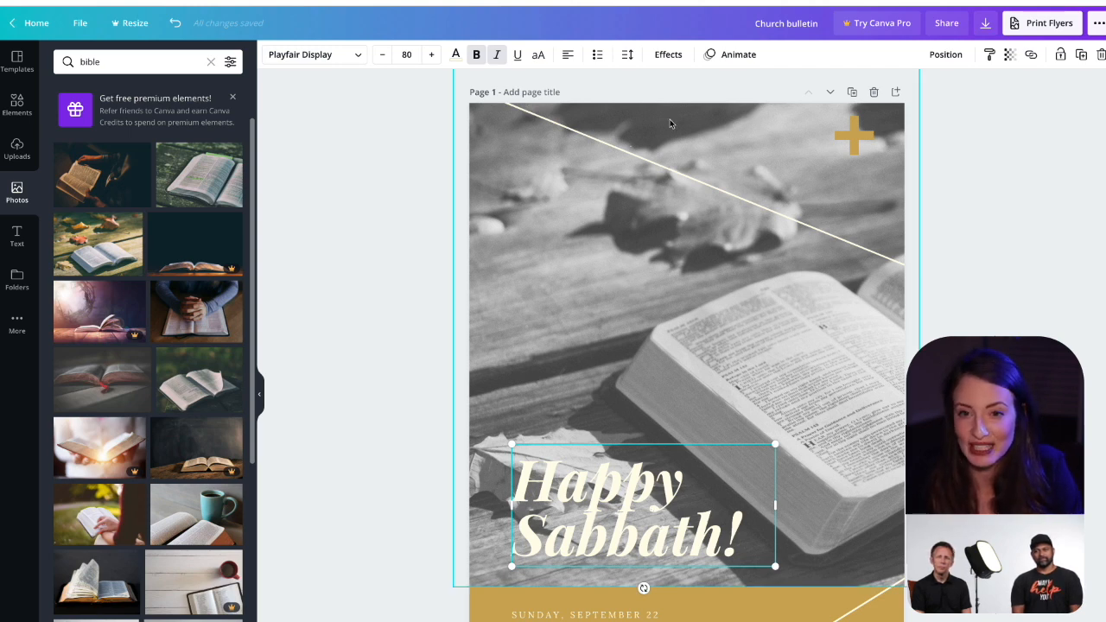
{"action": "left_click", "coordinate": [663, 54]}
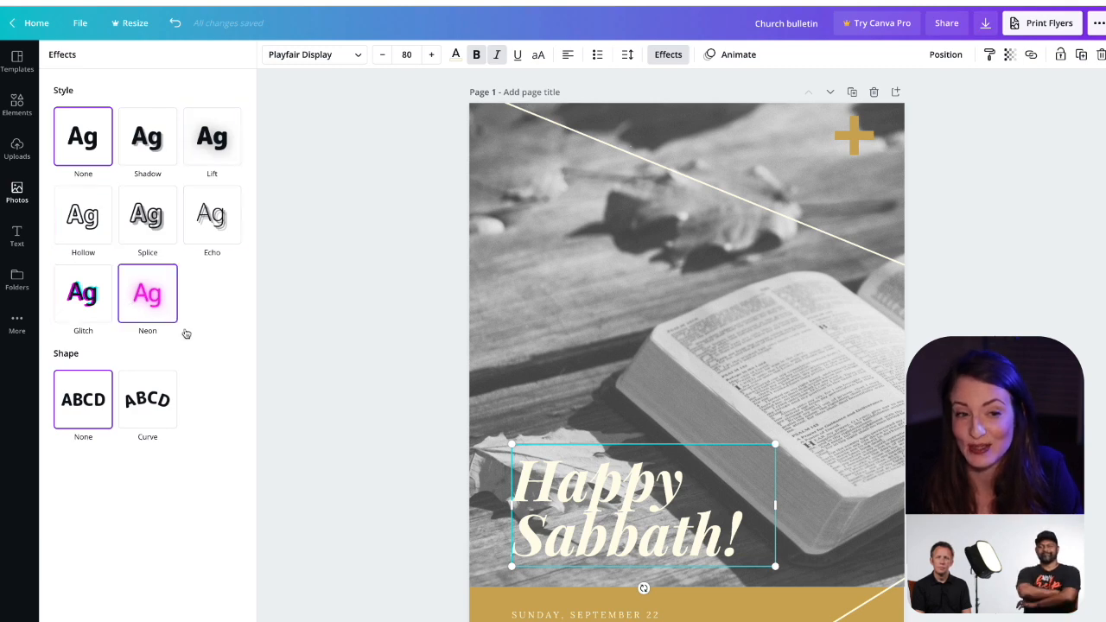
{"action": "left_click", "coordinate": [222, 141]}
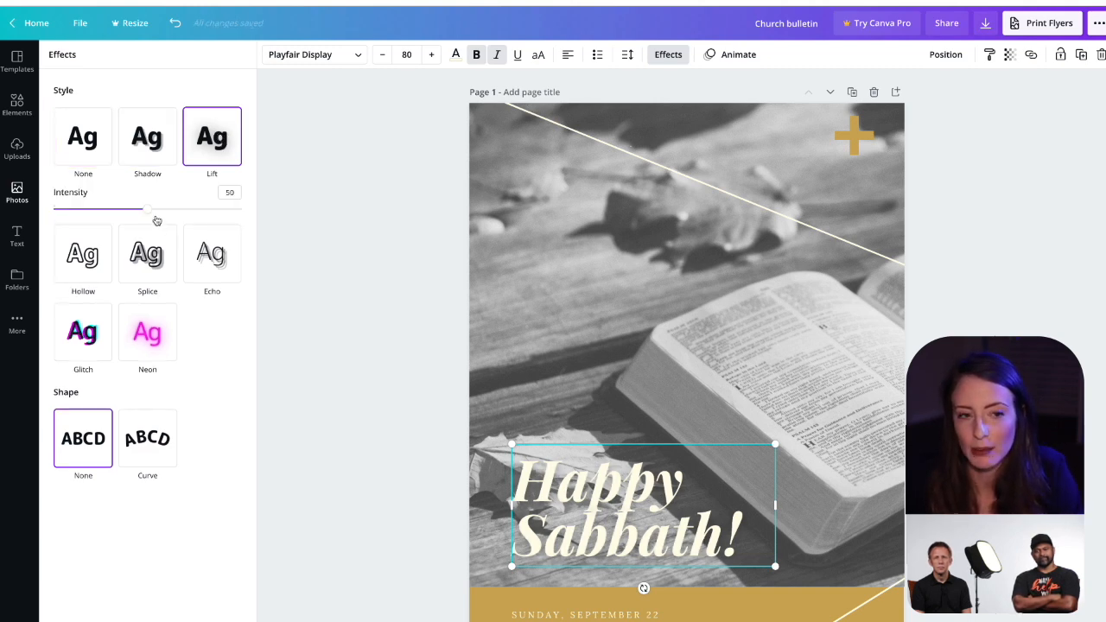
{"action": "left_click_drag", "start_coordinate": [151, 214], "coordinate": [256, 216]}
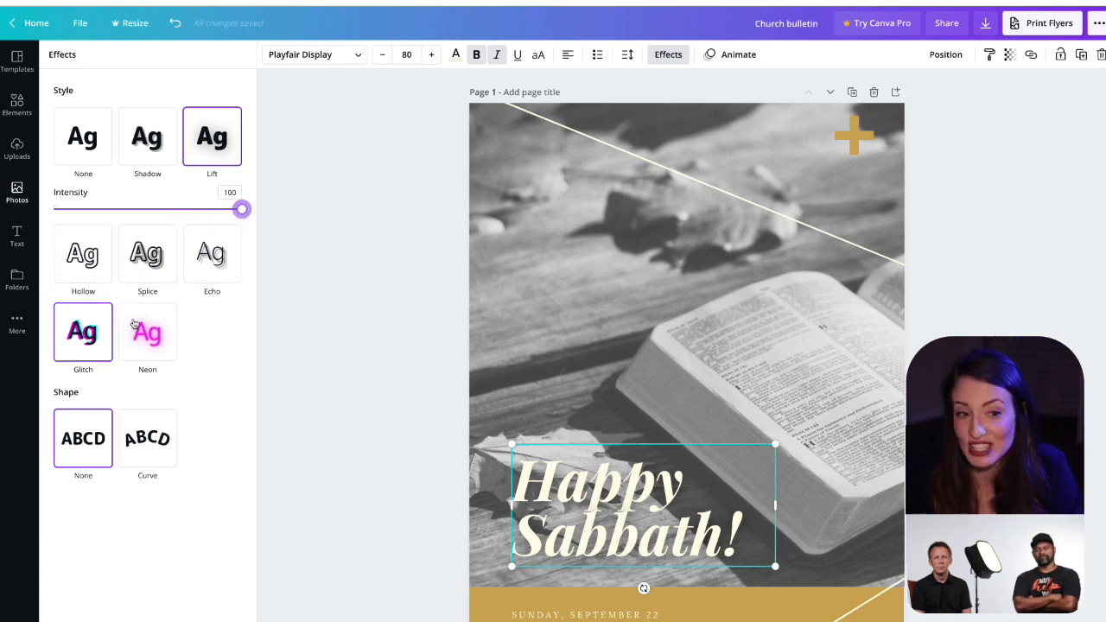
Step: Try the Hollow effect with thickness 23 and the Splice effect on the "Happy Sabbath!" heading
{"action": "left_click", "coordinate": [83, 253]}
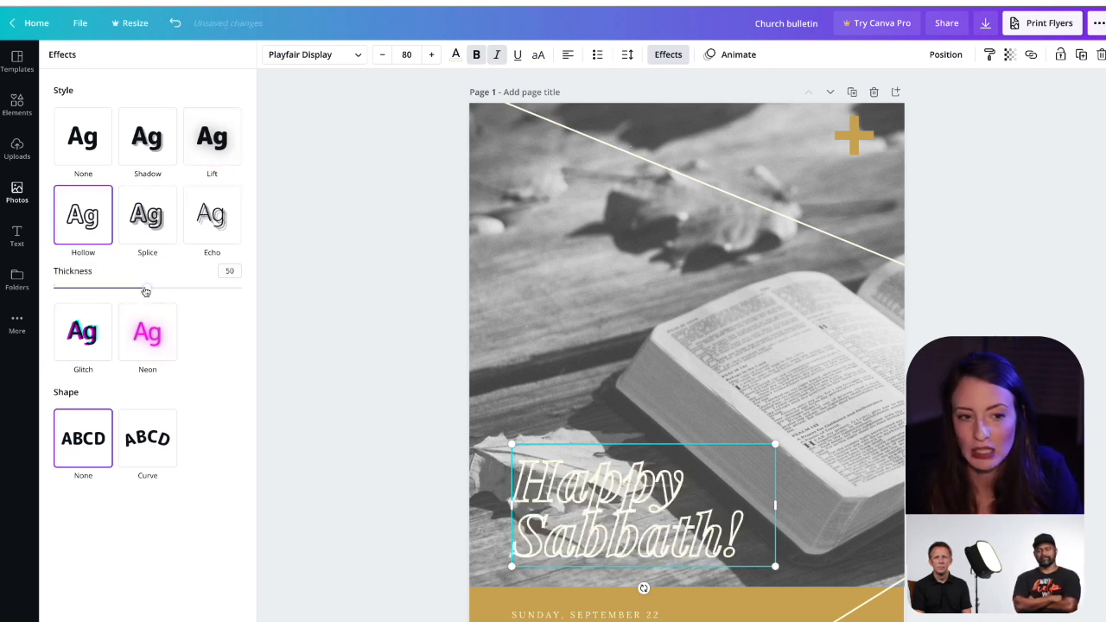
{"action": "left_click_drag", "start_coordinate": [143, 288], "coordinate": [95, 289]}
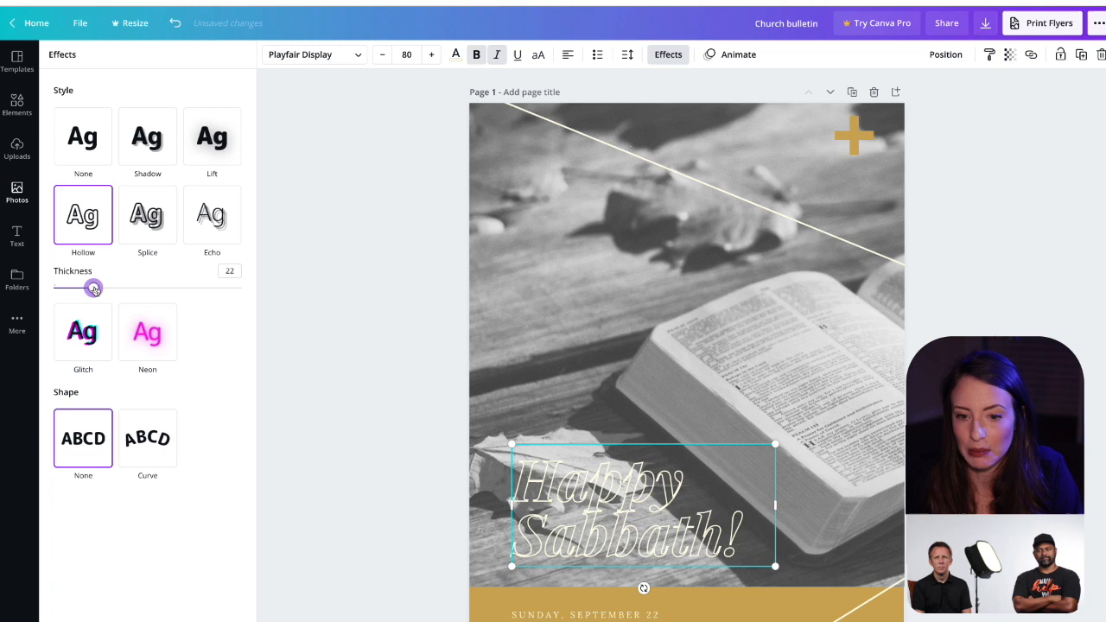
{"action": "left_click", "coordinate": [155, 231]}
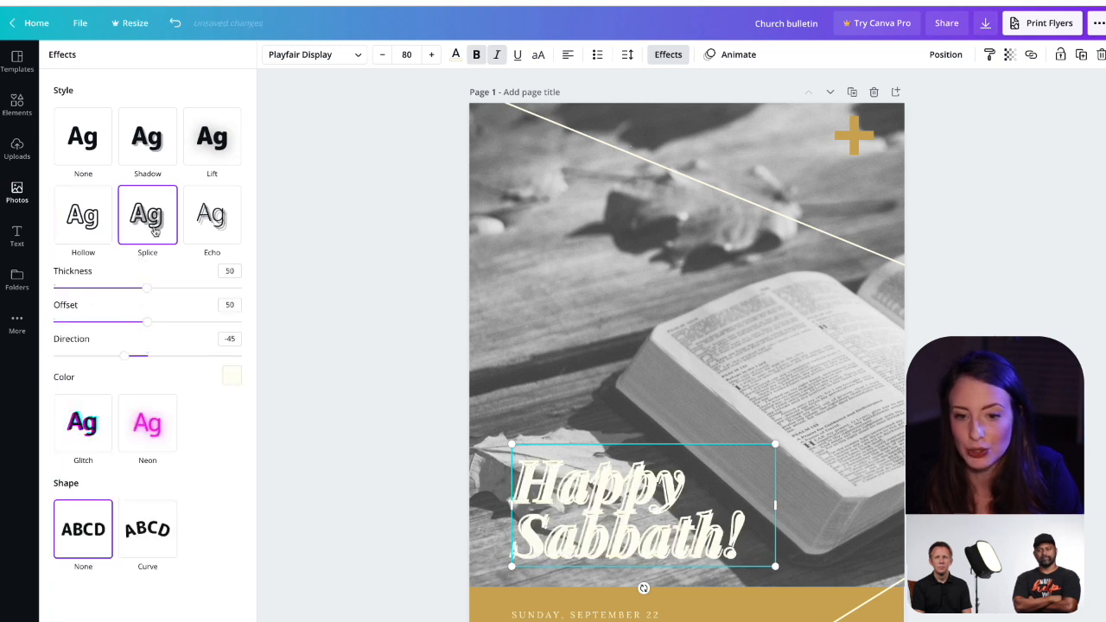
Step: Try the Shadow effect on the "Happy Sabbath!" heading with a blue shadow color and a blur of 40
{"action": "left_click", "coordinate": [160, 141]}
{"action": "left_click", "coordinate": [231, 330]}
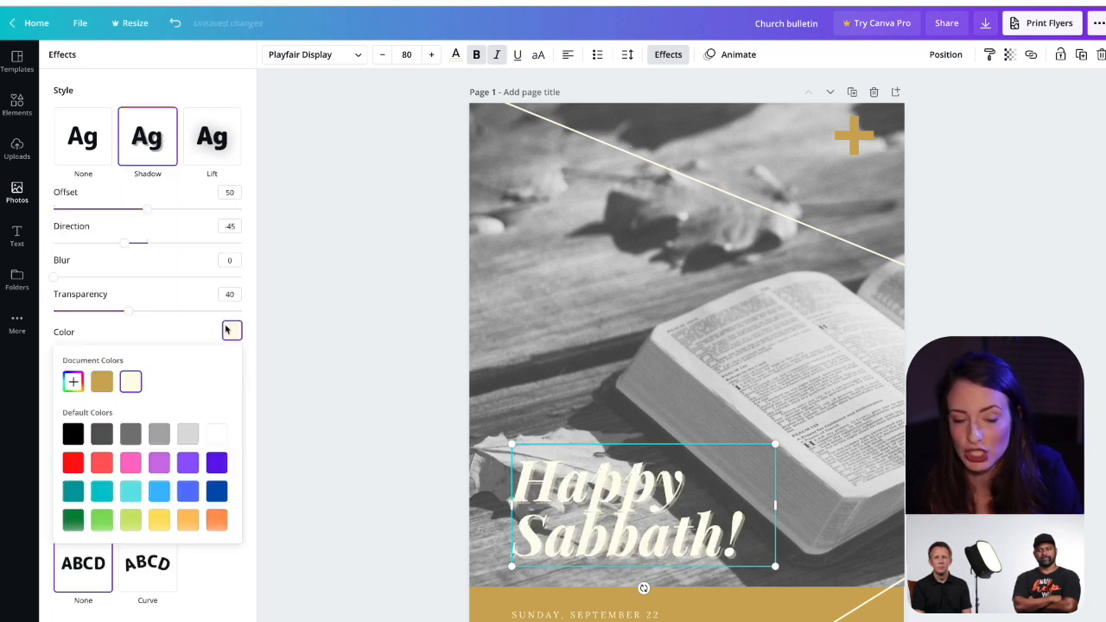
{"action": "left_click", "coordinate": [187, 491]}
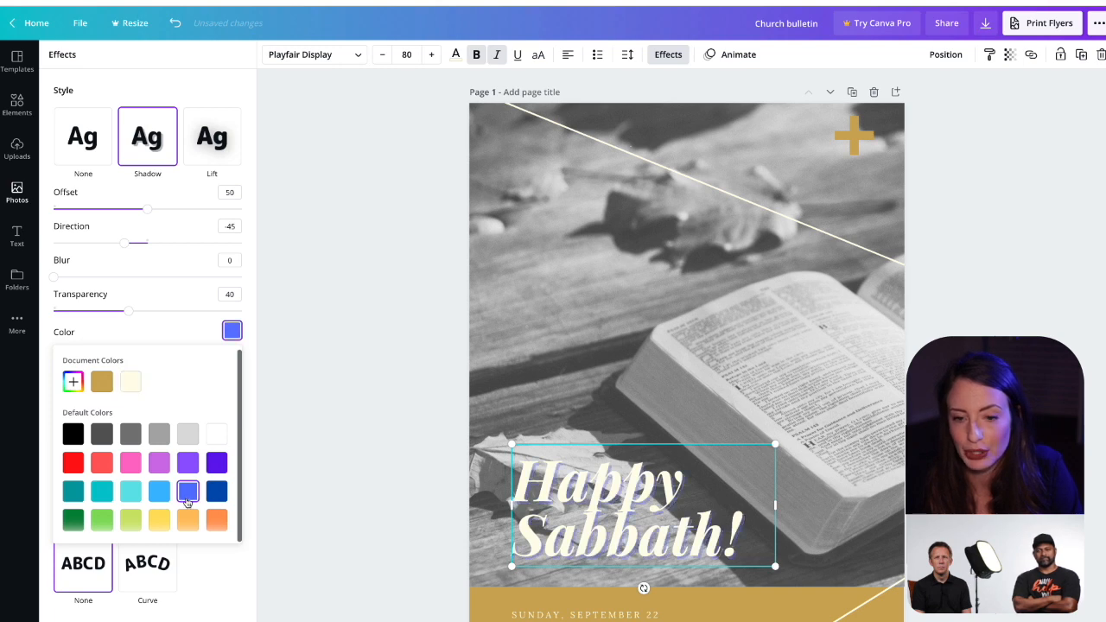
{"action": "left_click_drag", "start_coordinate": [57, 278], "coordinate": [128, 277]}
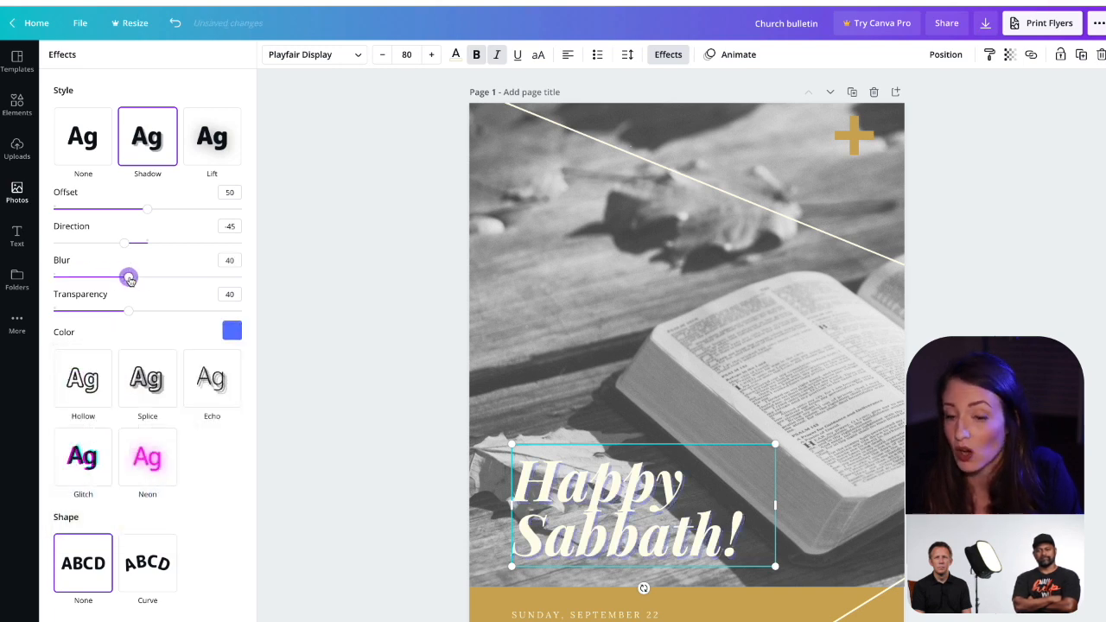
Step: Switch the "Happy Sabbath!" heading back to the Lift effect at full intensity
{"action": "left_click", "coordinate": [210, 141]}
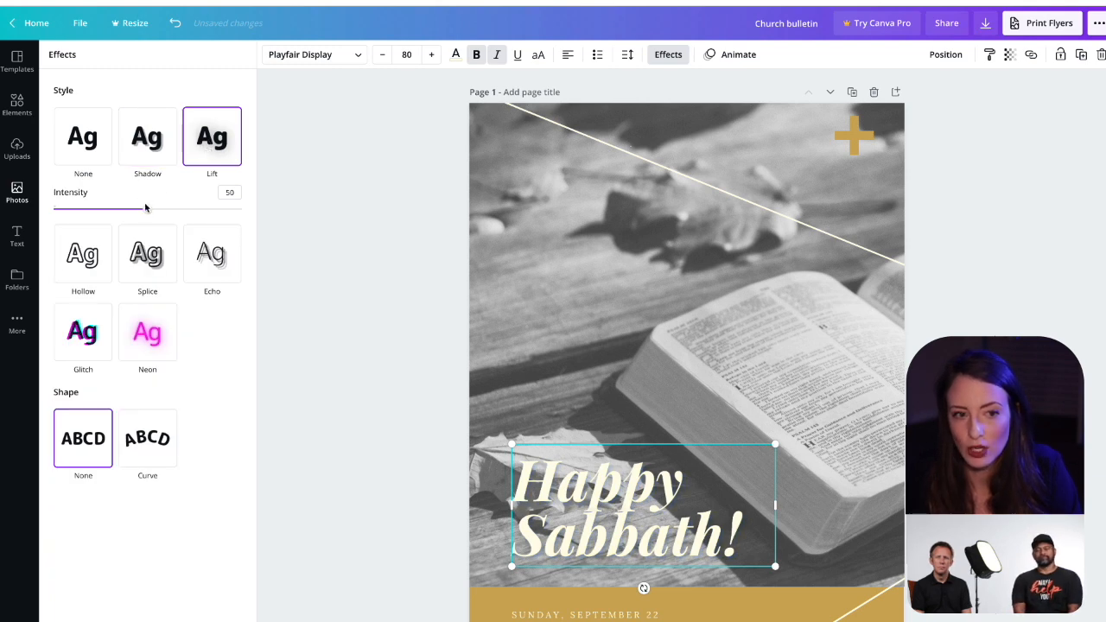
{"action": "left_click_drag", "start_coordinate": [144, 208], "coordinate": [285, 223]}
{"action": "left_click", "coordinate": [293, 283]}
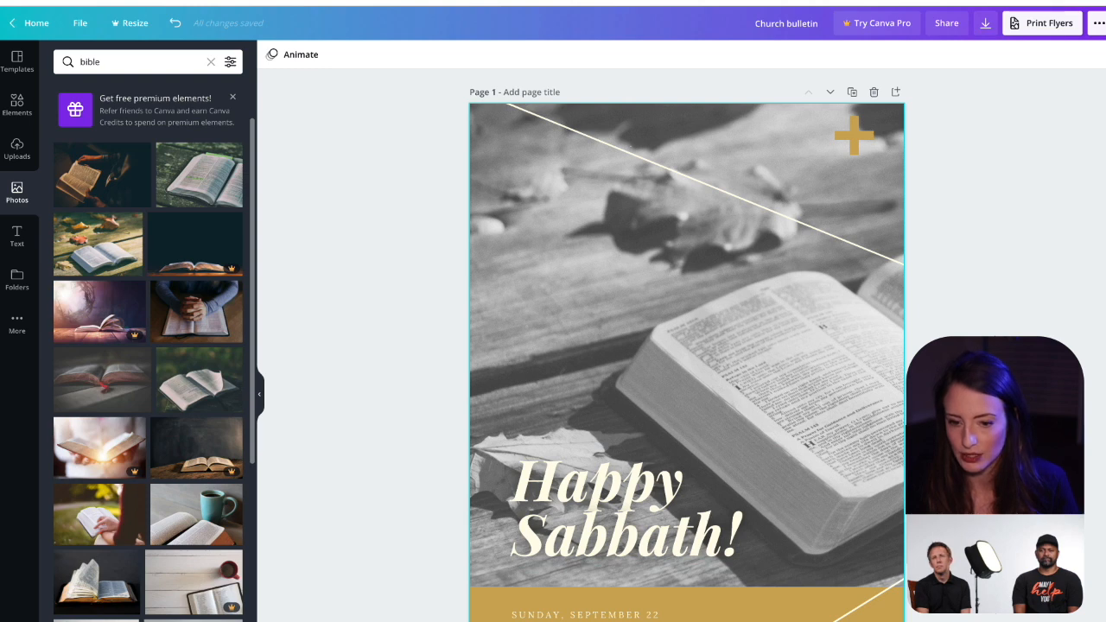
Step: Try raising the bottom edge of the cover photo above the gold band and undo that crop
{"action": "left_click", "coordinate": [729, 603]}
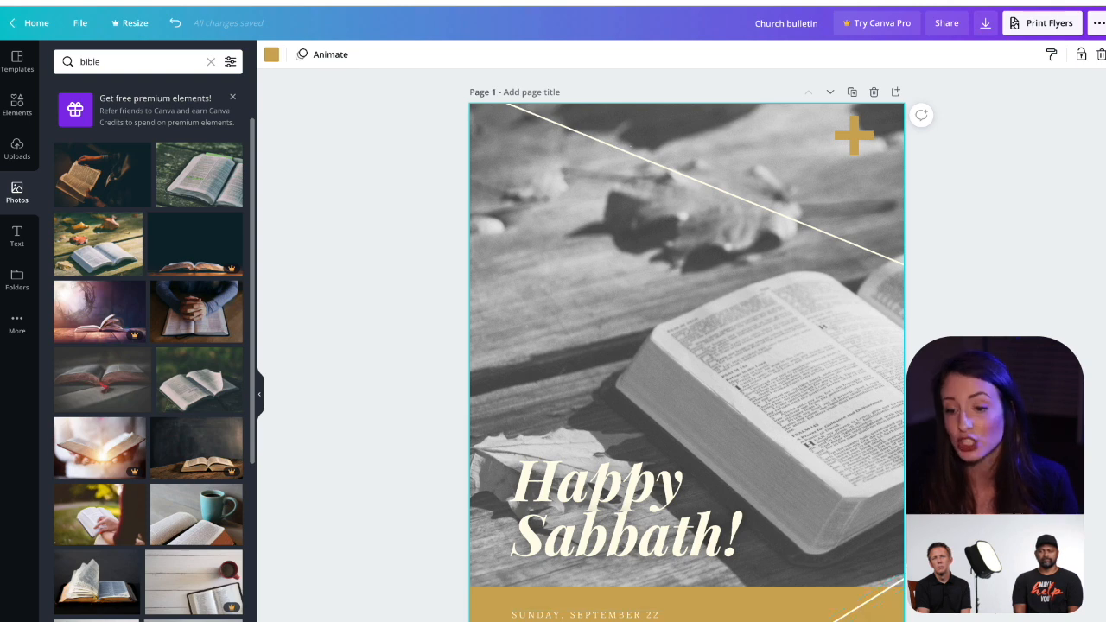
{"action": "left_click", "coordinate": [803, 536]}
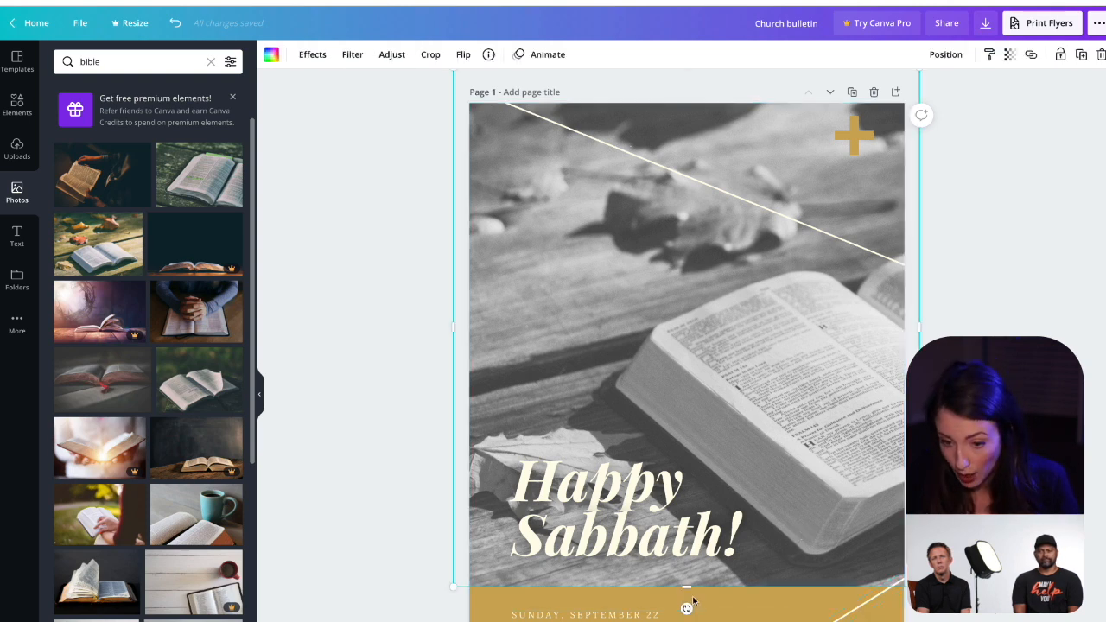
{"action": "left_click_drag", "start_coordinate": [687, 588], "coordinate": [690, 535]}
{"action": "key", "text": "ctrl+z"}
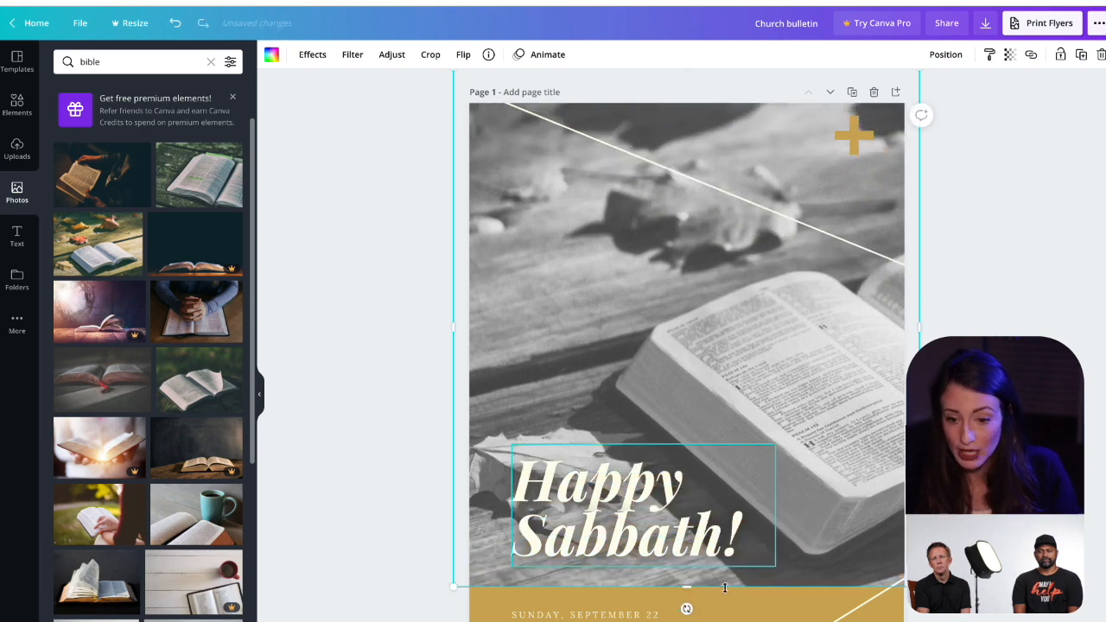
Step: Change the cover page's gold background color behind the date text to the default medium blue
{"action": "left_click", "coordinate": [686, 609]}
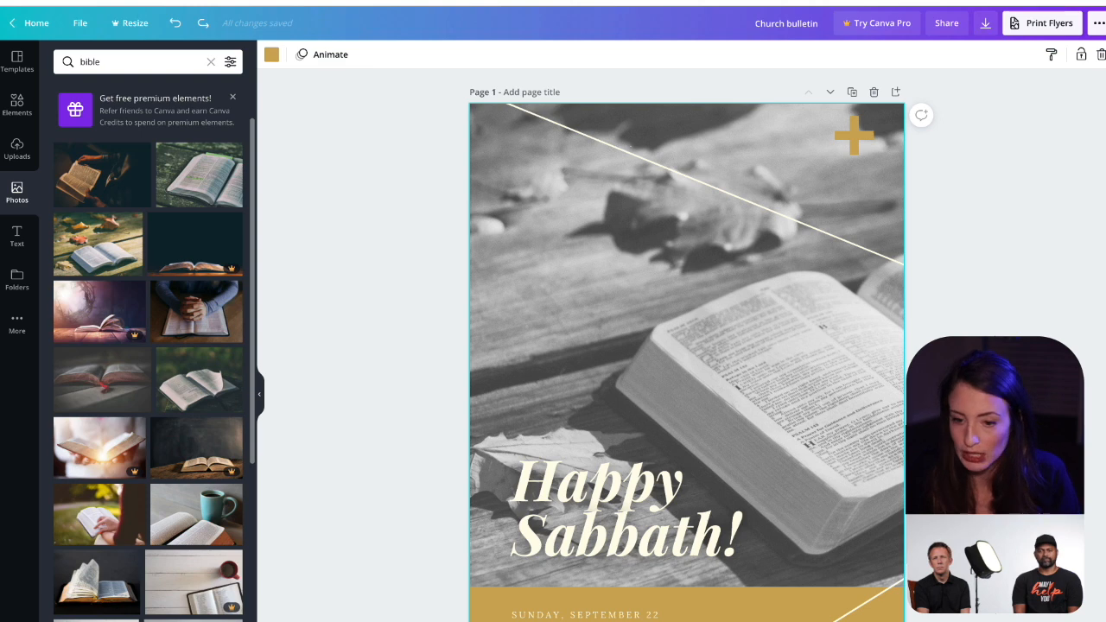
{"action": "left_click", "coordinate": [271, 56]}
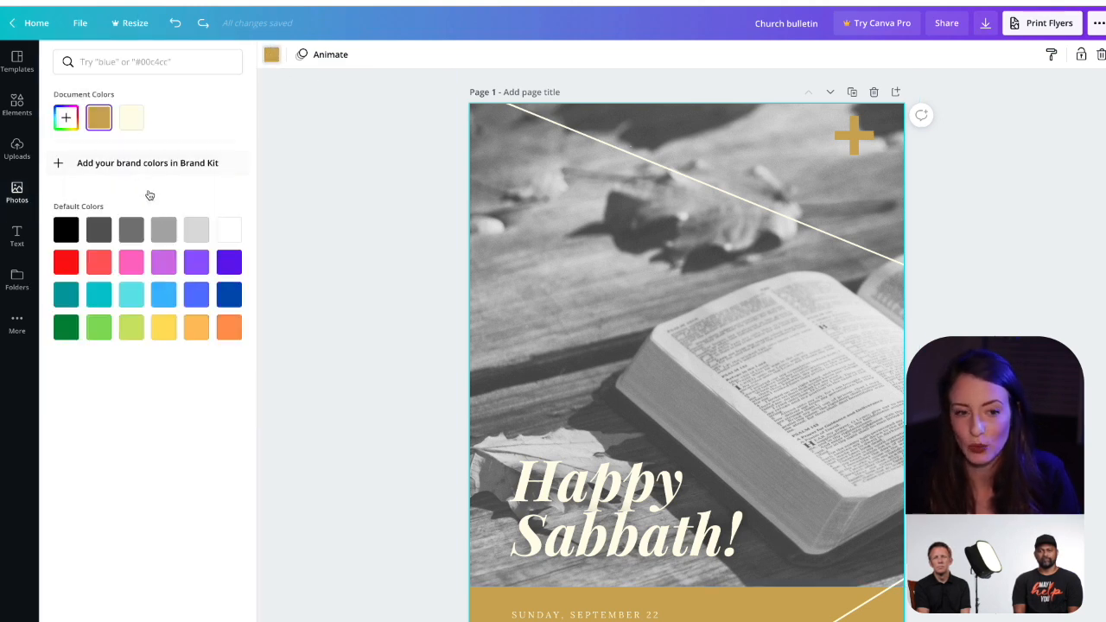
{"action": "left_click", "coordinate": [196, 295]}
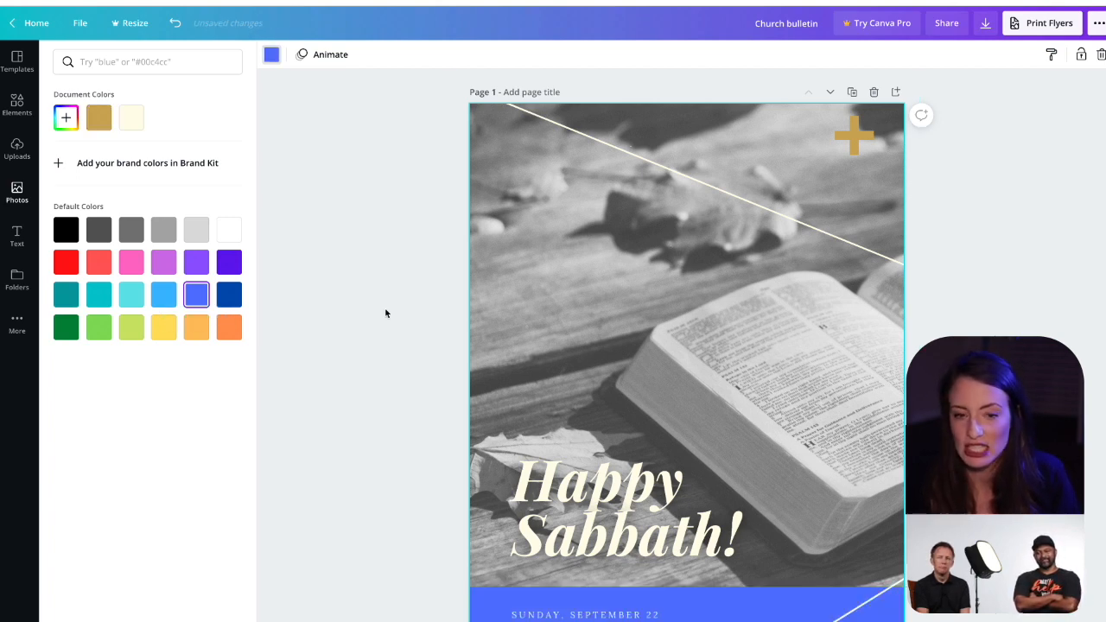
Step: Recolor the gold cross on the cover with the custom teal #4EAFC4
{"action": "left_click", "coordinate": [854, 136]}
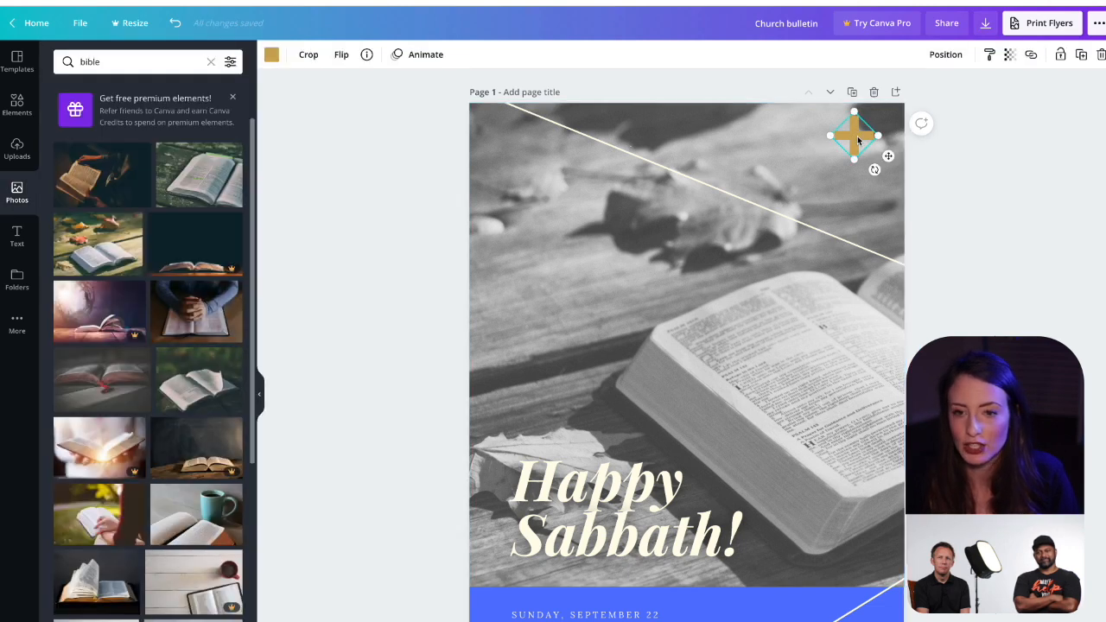
{"action": "left_click", "coordinate": [273, 55]}
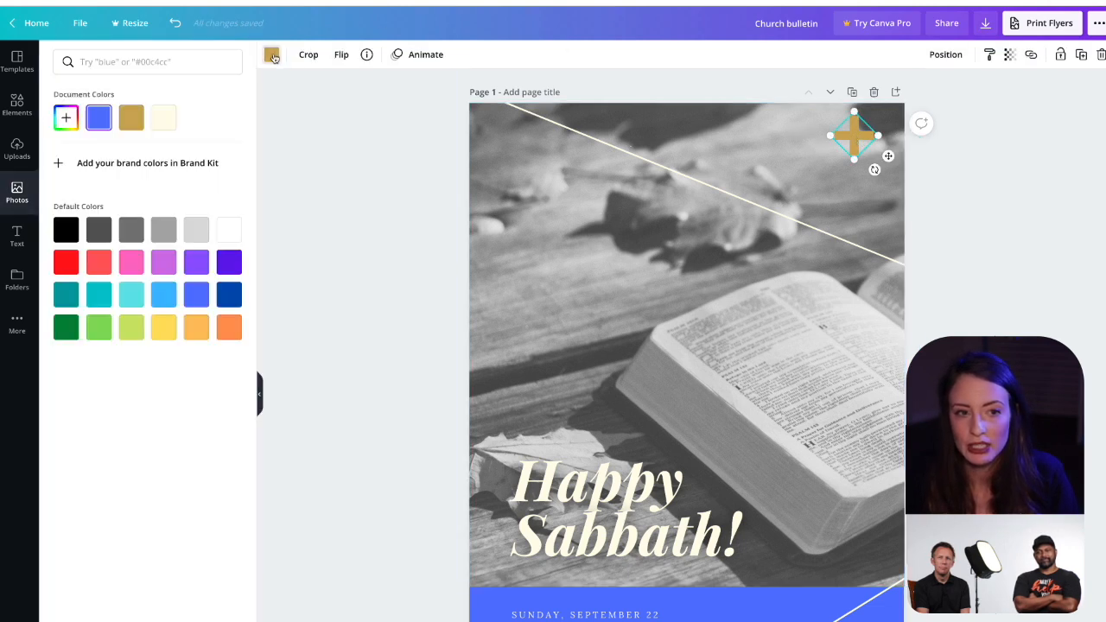
{"action": "left_click", "coordinate": [69, 121]}
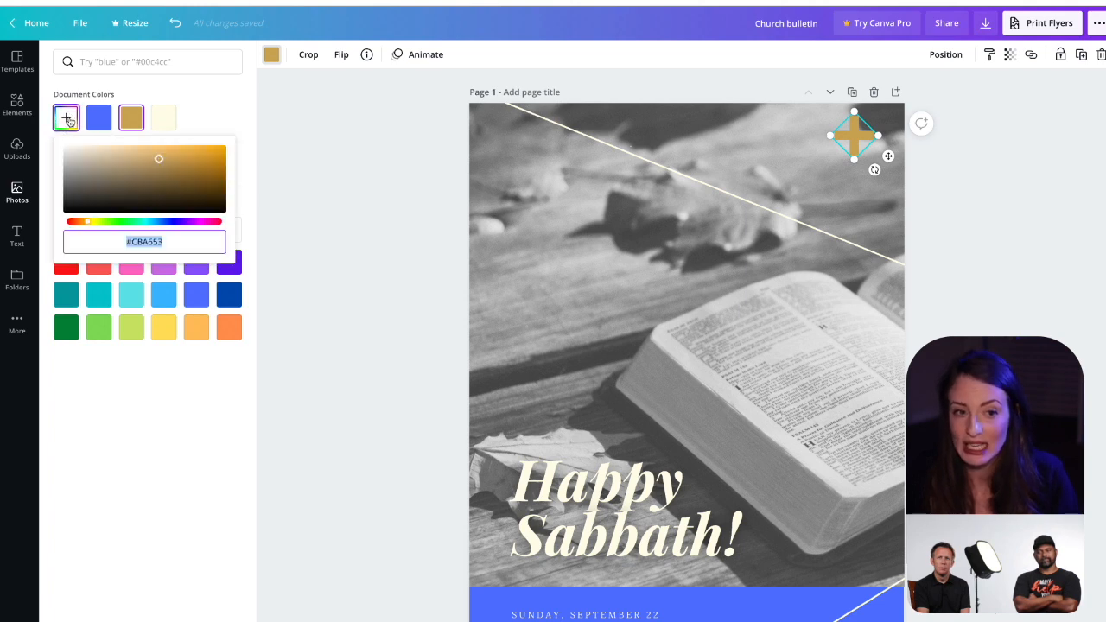
{"action": "left_click", "coordinate": [140, 222]}
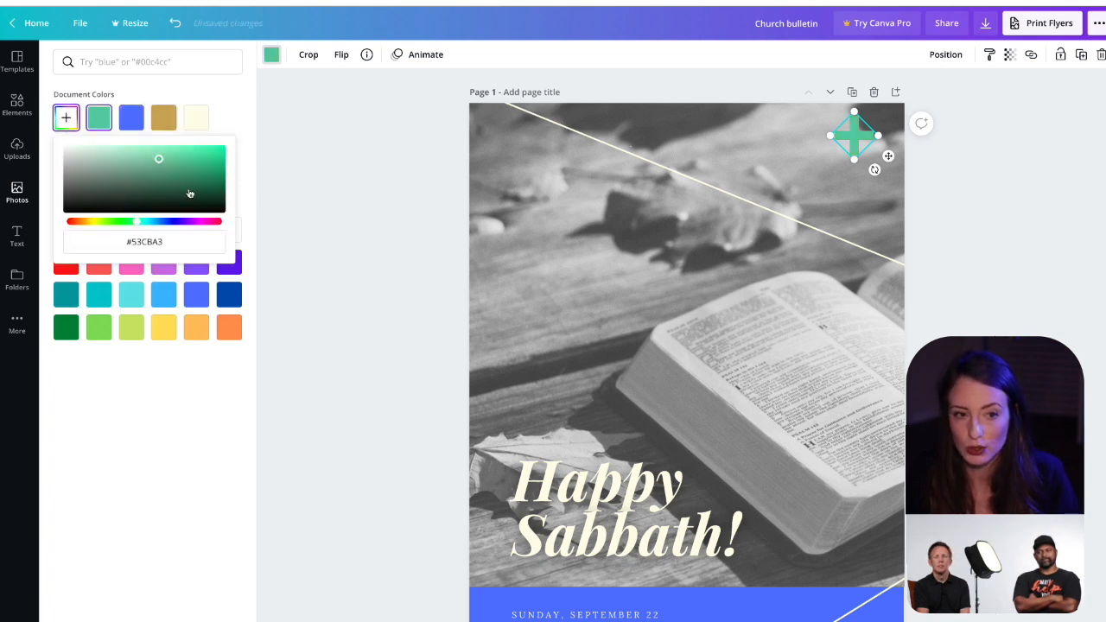
{"action": "left_click", "coordinate": [200, 181]}
{"action": "left_click_drag", "start_coordinate": [144, 222], "coordinate": [151, 223]}
{"action": "left_click", "coordinate": [170, 170]}
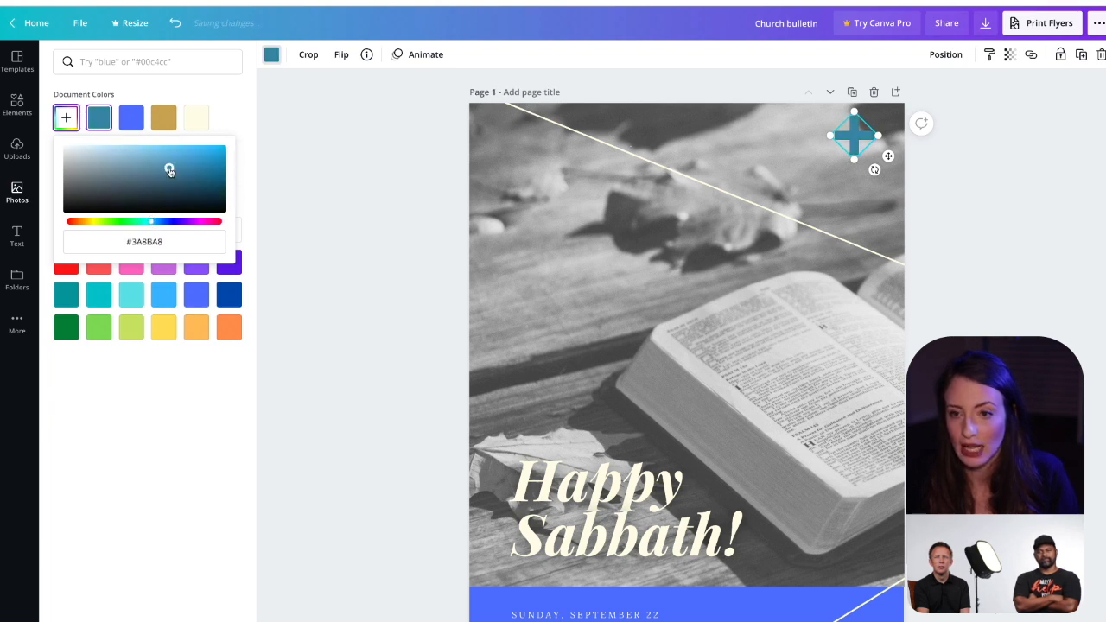
{"action": "mouse_move", "coordinate": [169, 171]}
{"action": "left_mouse_down"}
{"action": "mouse_move", "coordinate": [144, 155]}
{"action": "mouse_move", "coordinate": [161, 160]}
{"action": "left_mouse_up"}
{"action": "left_click_drag", "start_coordinate": [152, 223], "coordinate": [148, 227]}
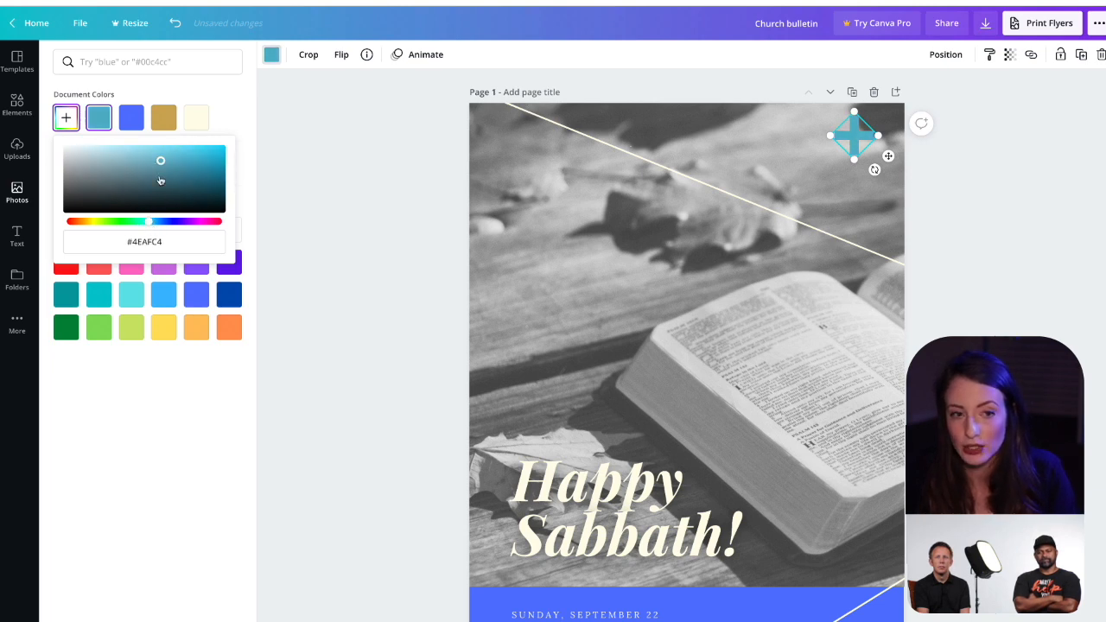
{"action": "left_click", "coordinate": [292, 205]}
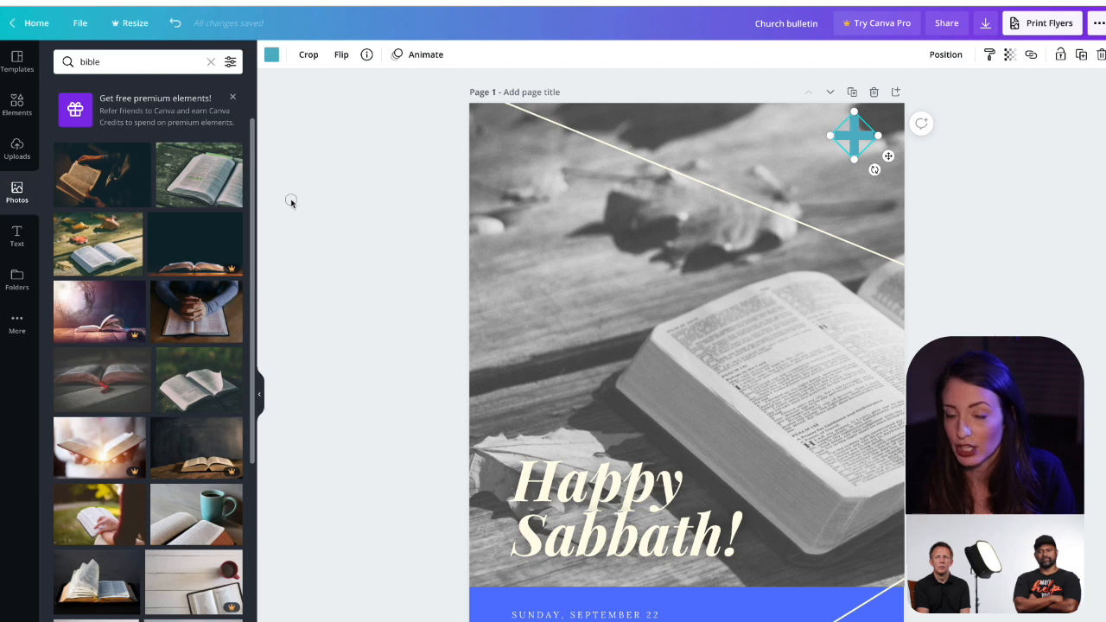
{"action": "left_click", "coordinate": [290, 205]}
Step: Change the cover page's blue background behind the date text to the same teal document color as the cross
{"action": "left_click", "coordinate": [744, 615]}
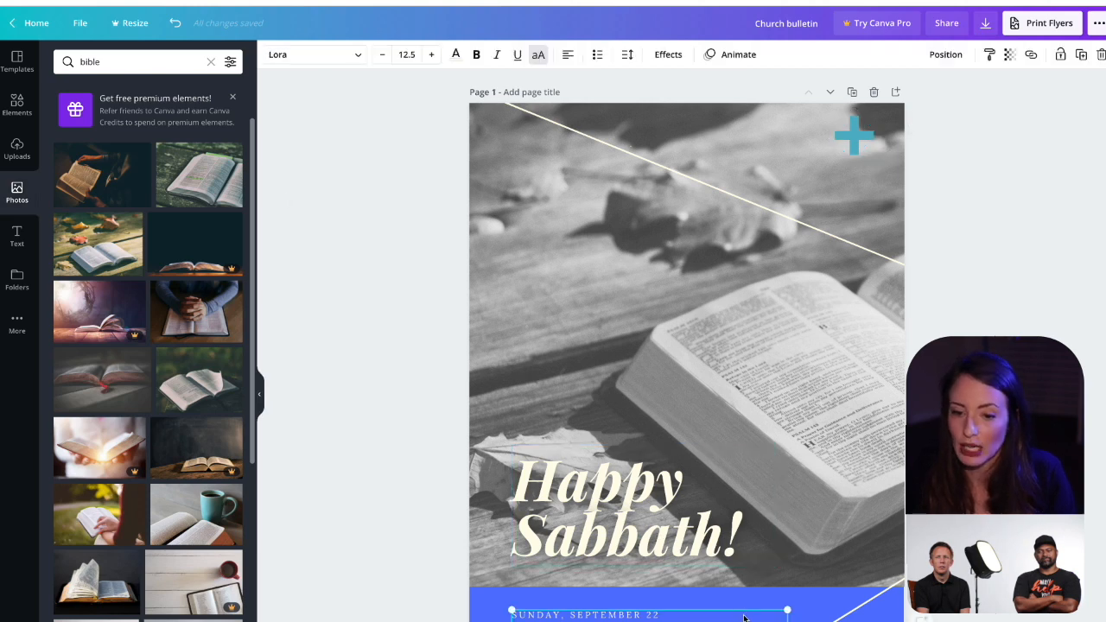
{"action": "left_click", "coordinate": [812, 617]}
{"action": "left_click", "coordinate": [271, 55]}
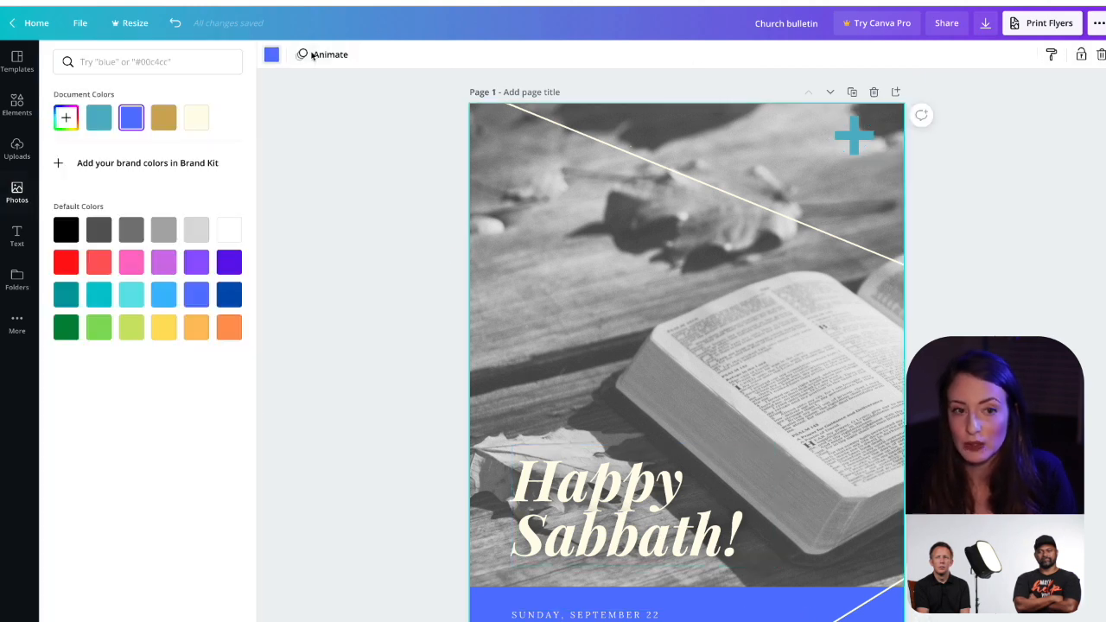
{"action": "left_click", "coordinate": [100, 117]}
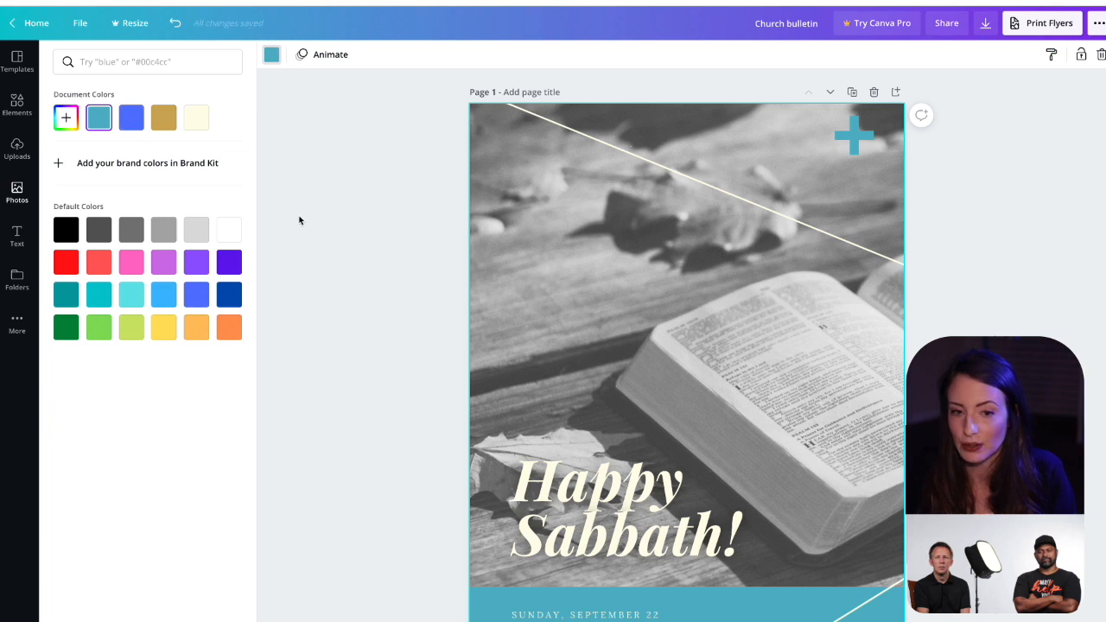
{"action": "left_click", "coordinate": [323, 229]}
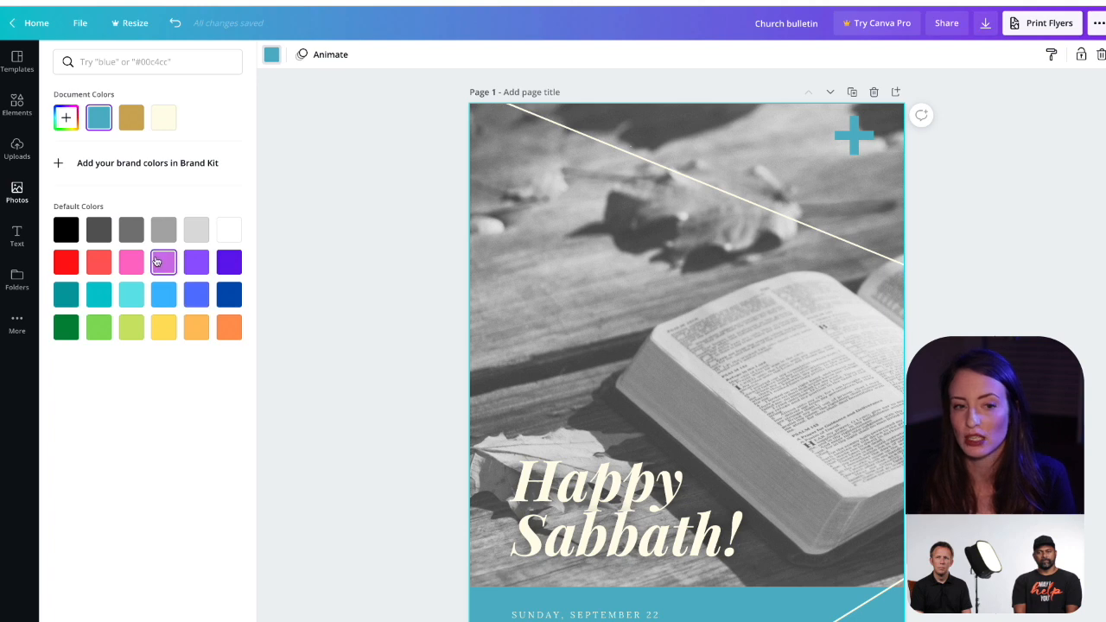
{"action": "left_click", "coordinate": [324, 278]}
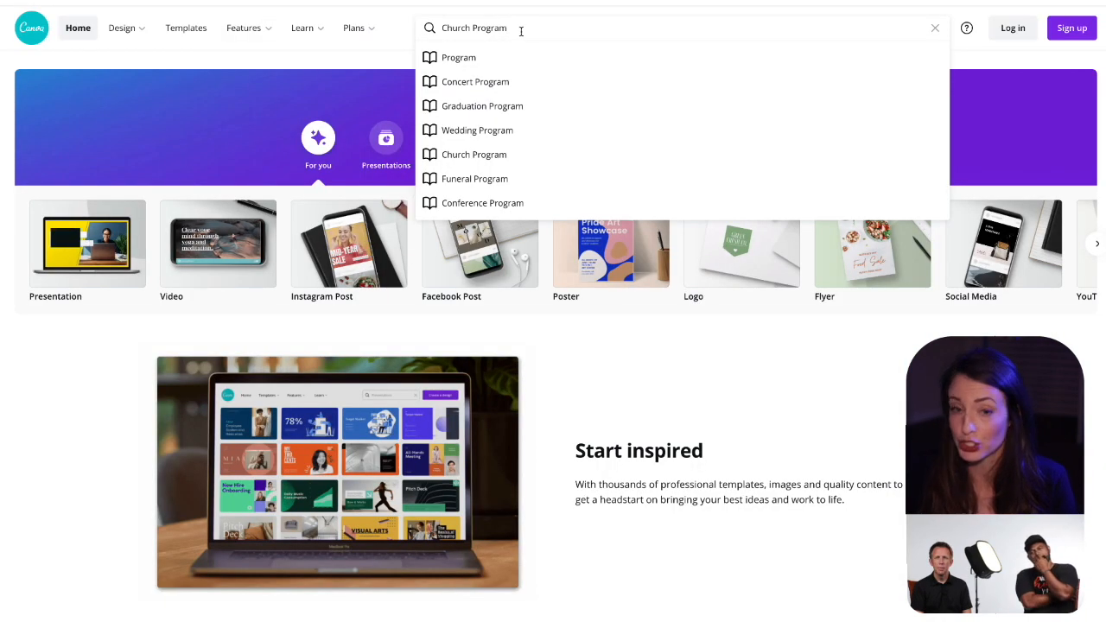
Step: Return to the Canva home page, clear the Church Program search and start a new Instagram Post design
{"action": "triple_click", "coordinate": [521, 30]}
{"action": "key", "text": "BackSpace"}
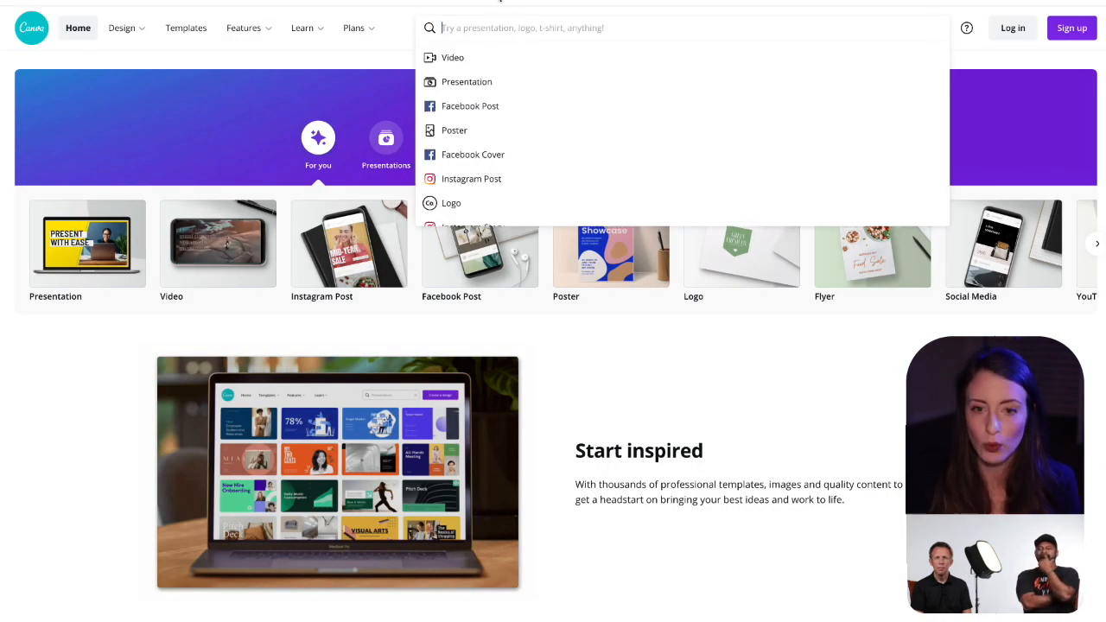
{"action": "left_click", "coordinate": [679, 407]}
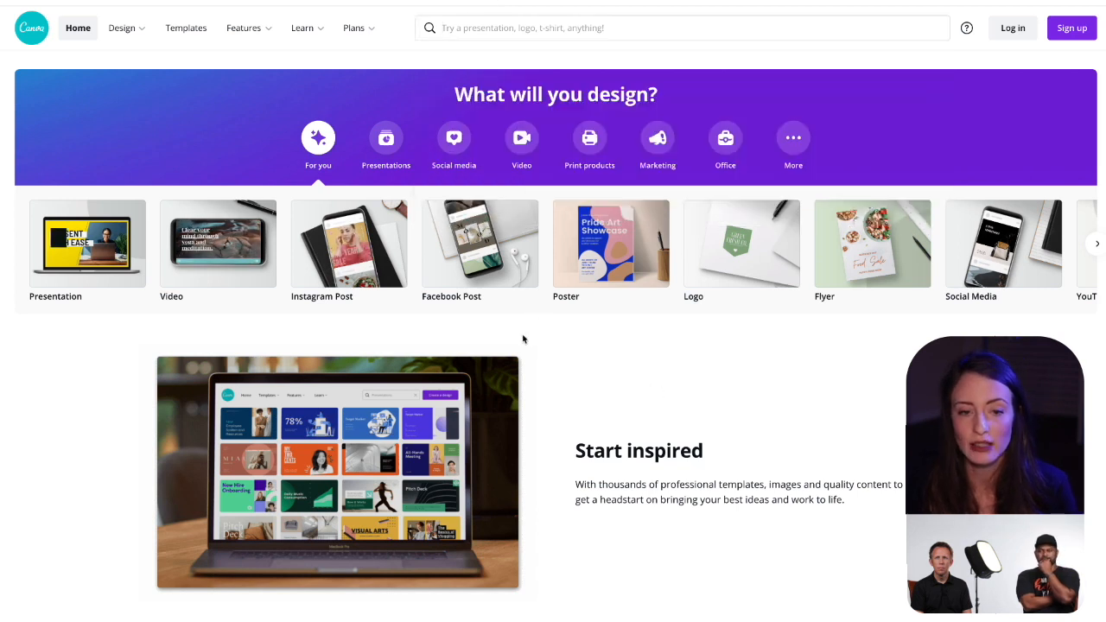
{"action": "left_click", "coordinate": [353, 244]}
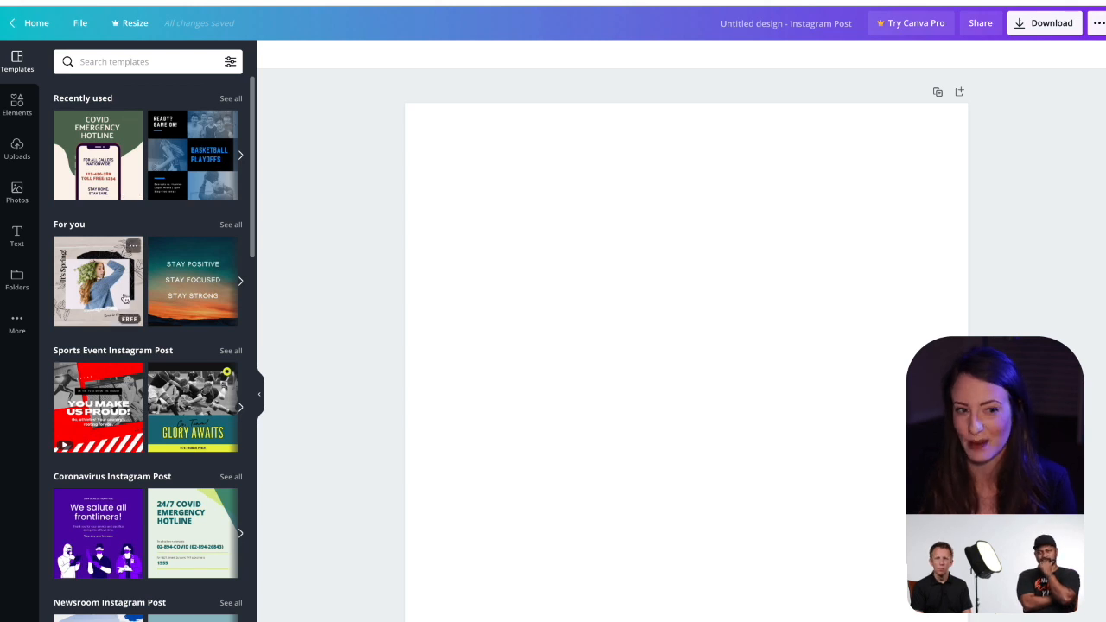
Step: Search the templates for "quote" and apply the beige "to change the way you feel, change the way you think" template
{"action": "scroll", "coordinate": [124, 346], "scroll_direction": "down", "scroll_amount": 4}
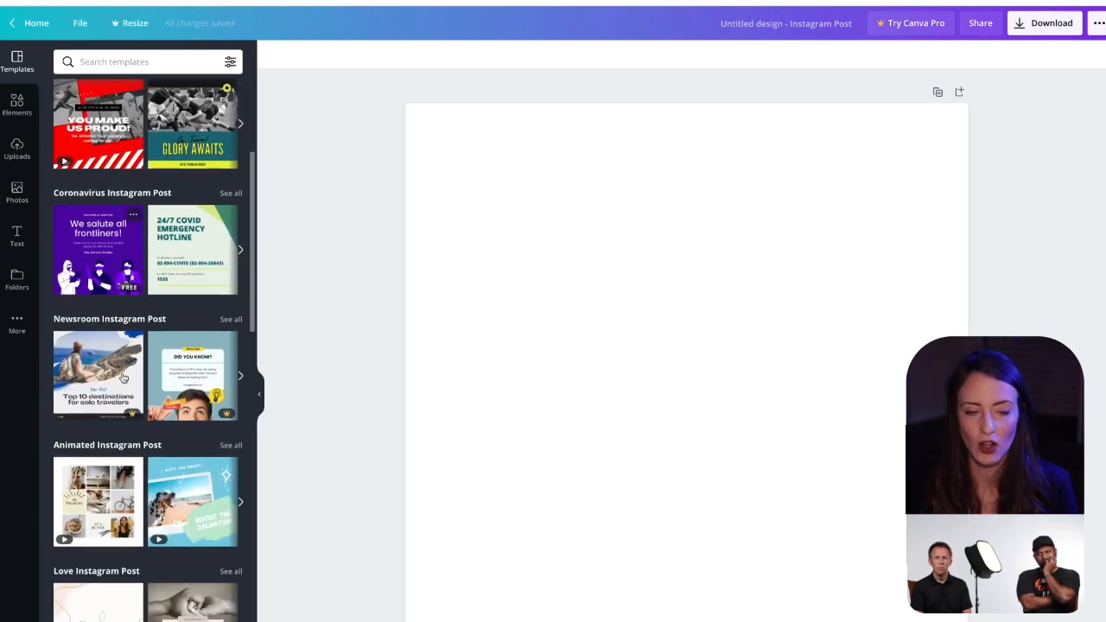
{"action": "scroll", "coordinate": [124, 378], "scroll_direction": "down", "scroll_amount": 2}
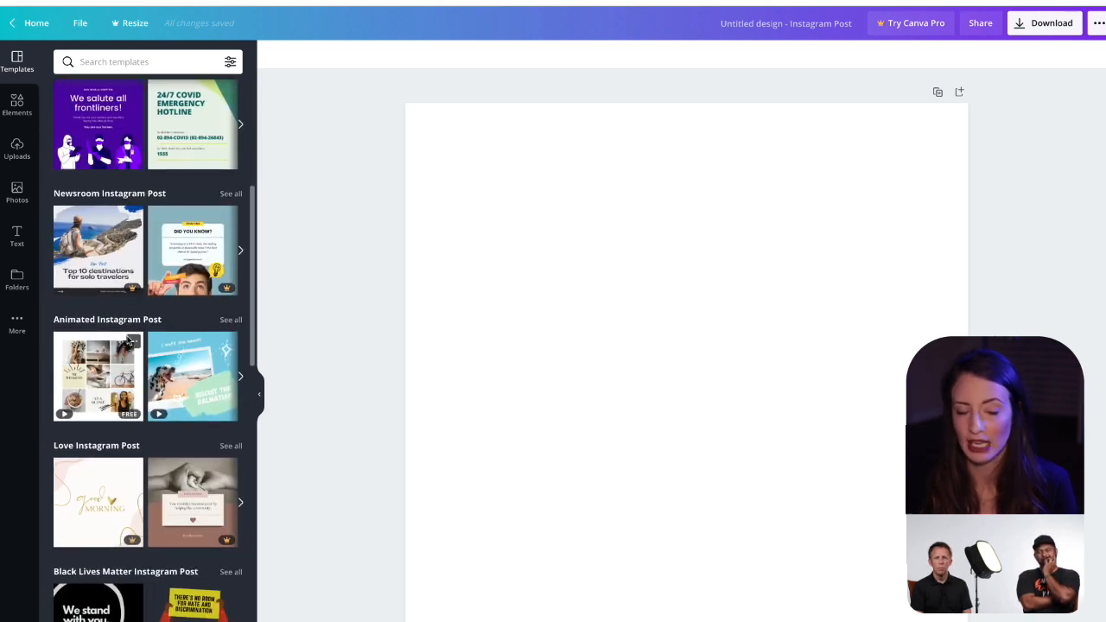
{"action": "scroll", "coordinate": [132, 341], "scroll_direction": "up", "scroll_amount": 6}
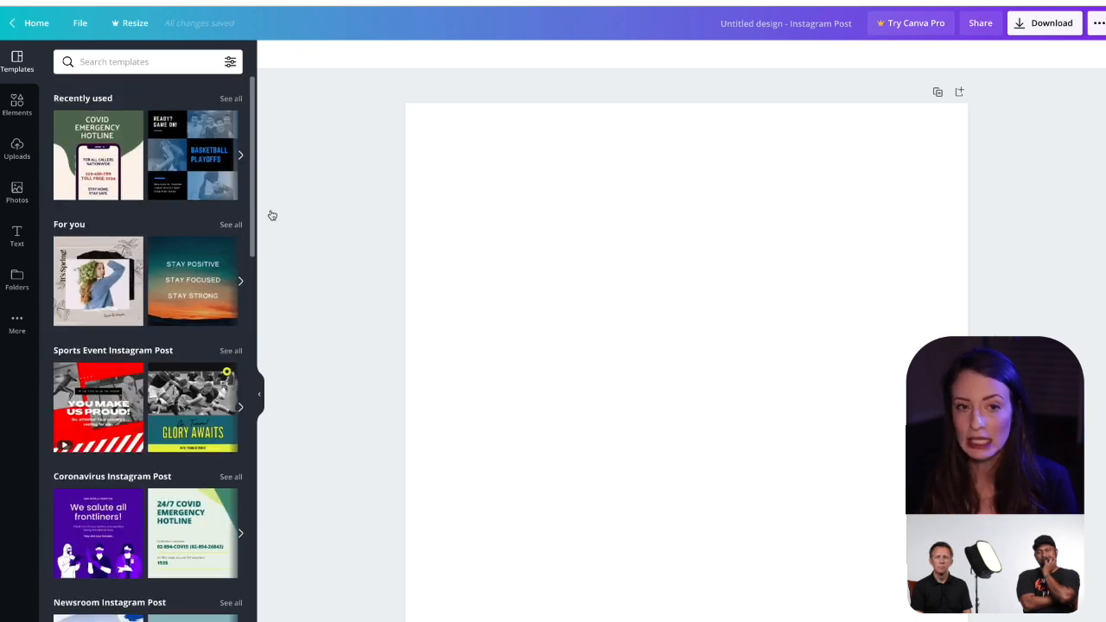
{"action": "left_click", "coordinate": [172, 63]}
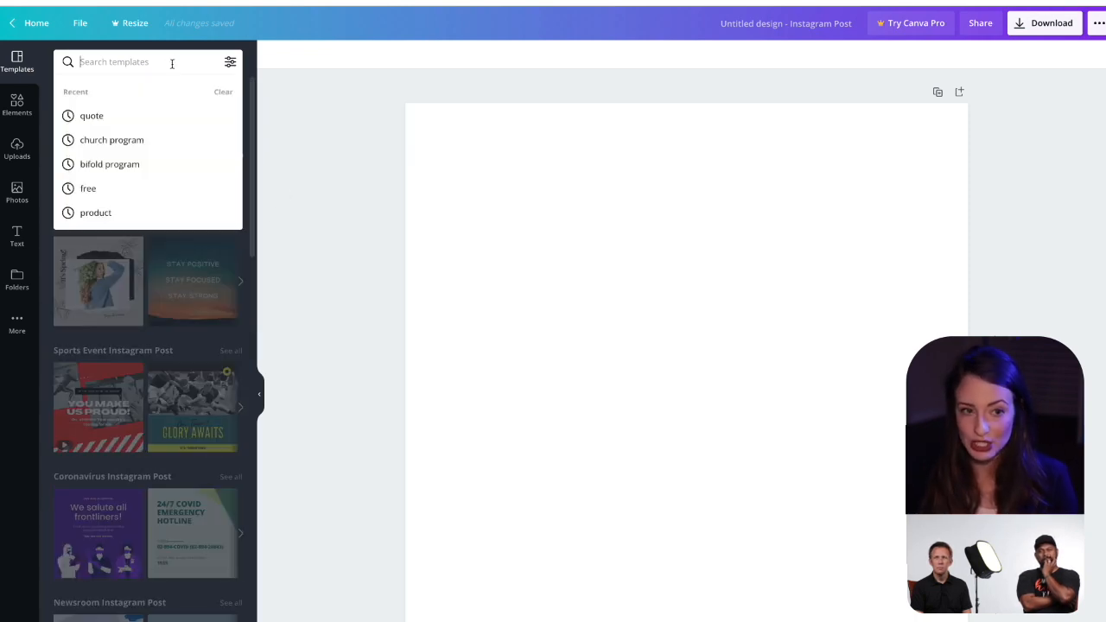
{"action": "type", "text": "quote"}
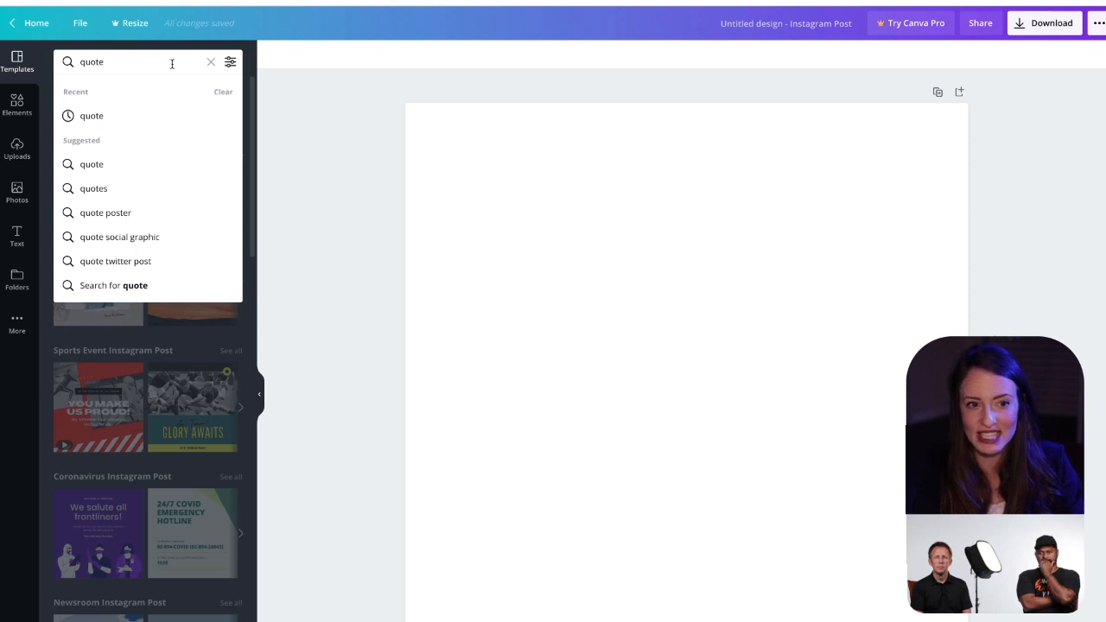
{"action": "key", "text": "Return"}
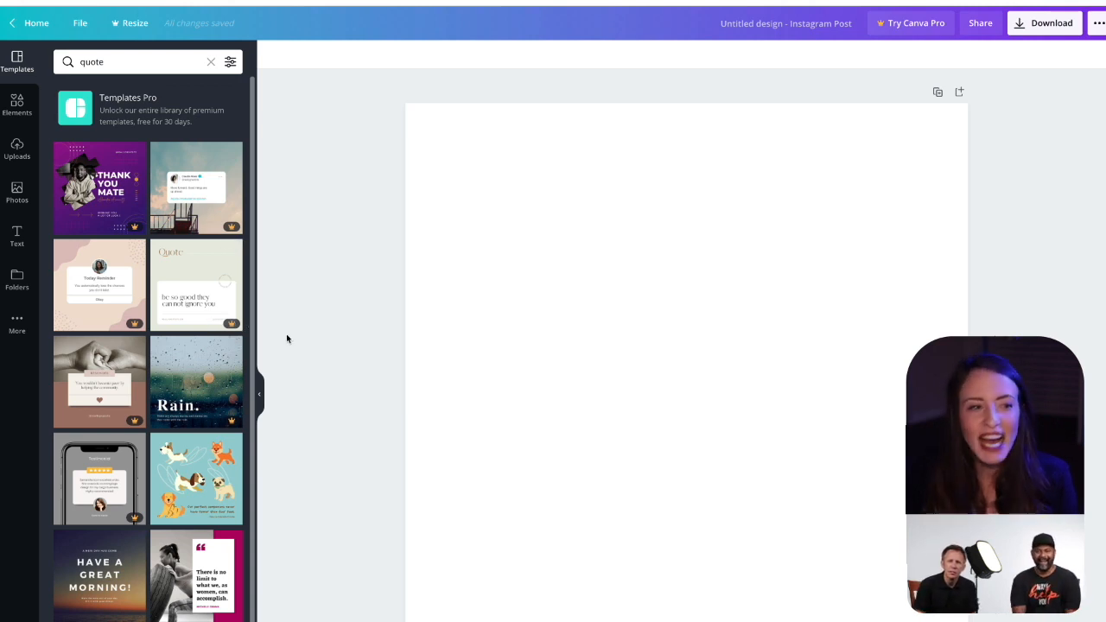
{"action": "scroll", "coordinate": [204, 356], "scroll_direction": "down", "scroll_amount": 1}
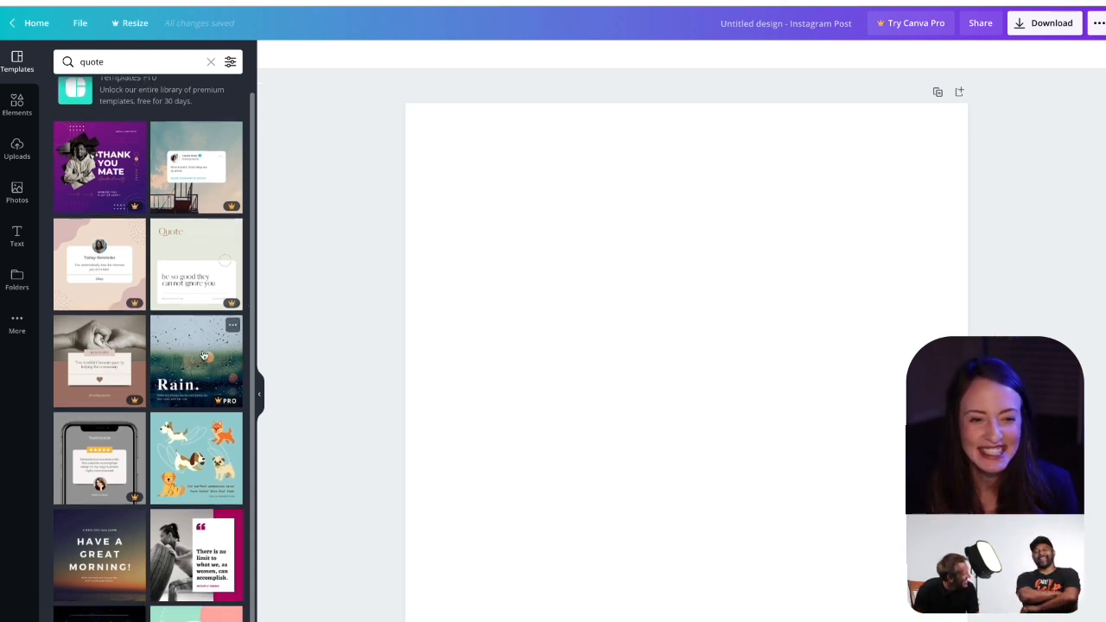
{"action": "scroll", "coordinate": [204, 356], "scroll_direction": "down", "scroll_amount": 5}
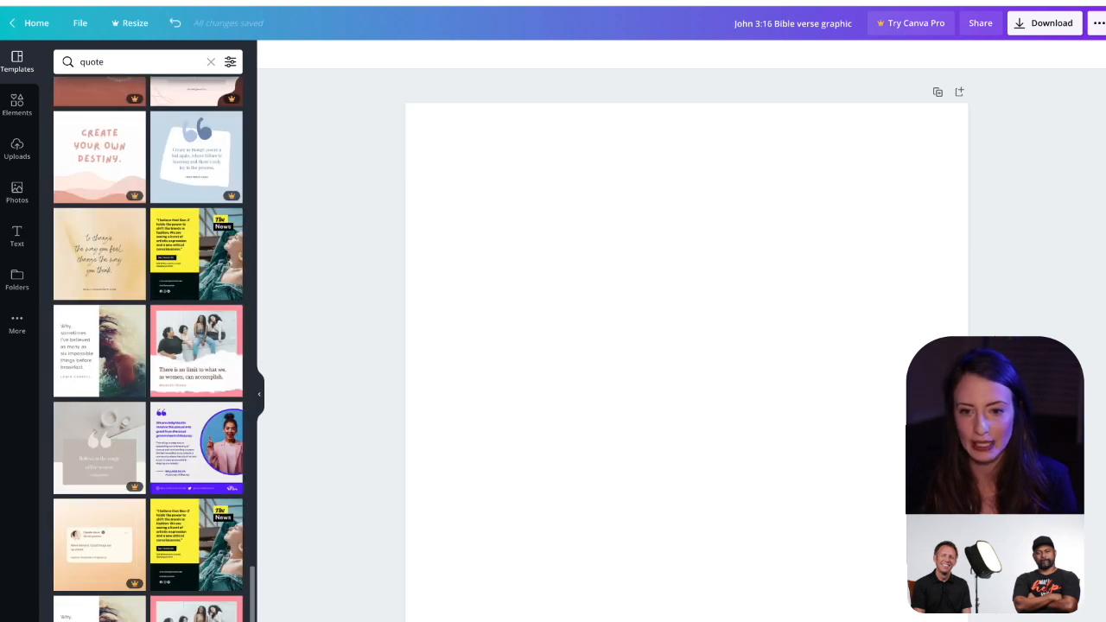
{"action": "left_click", "coordinate": [132, 281]}
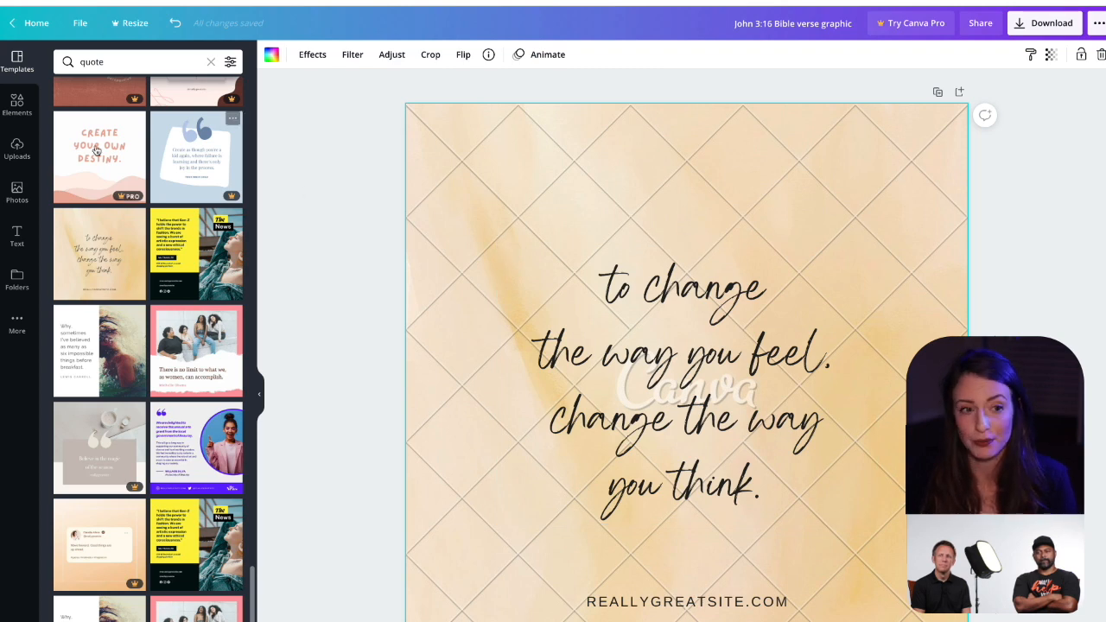
Step: Search the photos for "cloud" and replace the template's background with the free pink and purple sky photo
{"action": "left_click", "coordinate": [18, 188]}
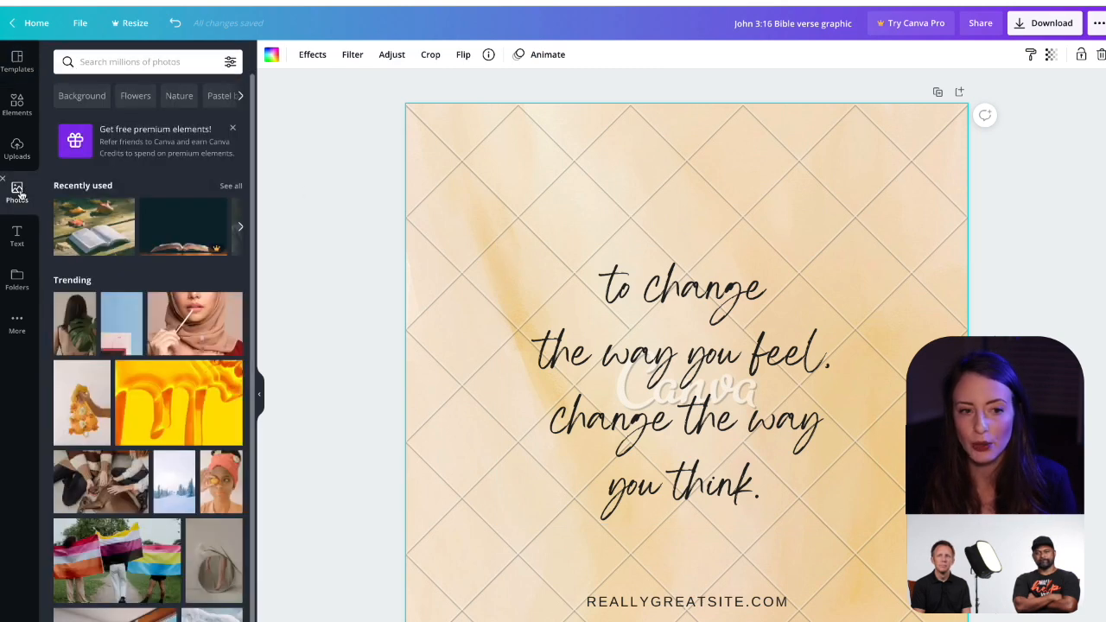
{"action": "left_click", "coordinate": [130, 62]}
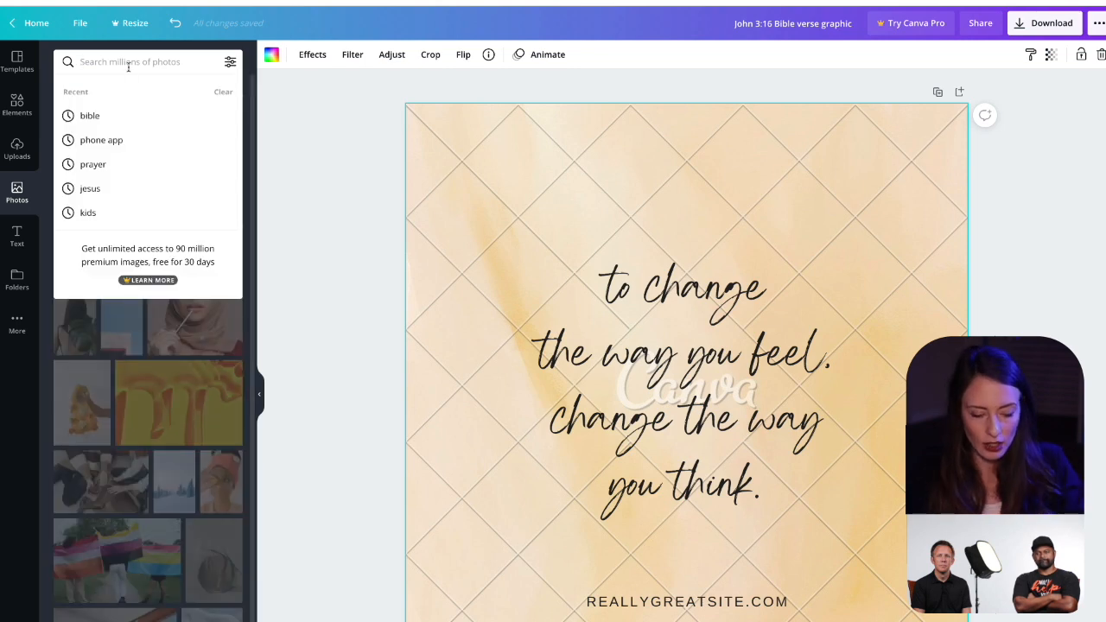
{"action": "type", "text": "cloud"}
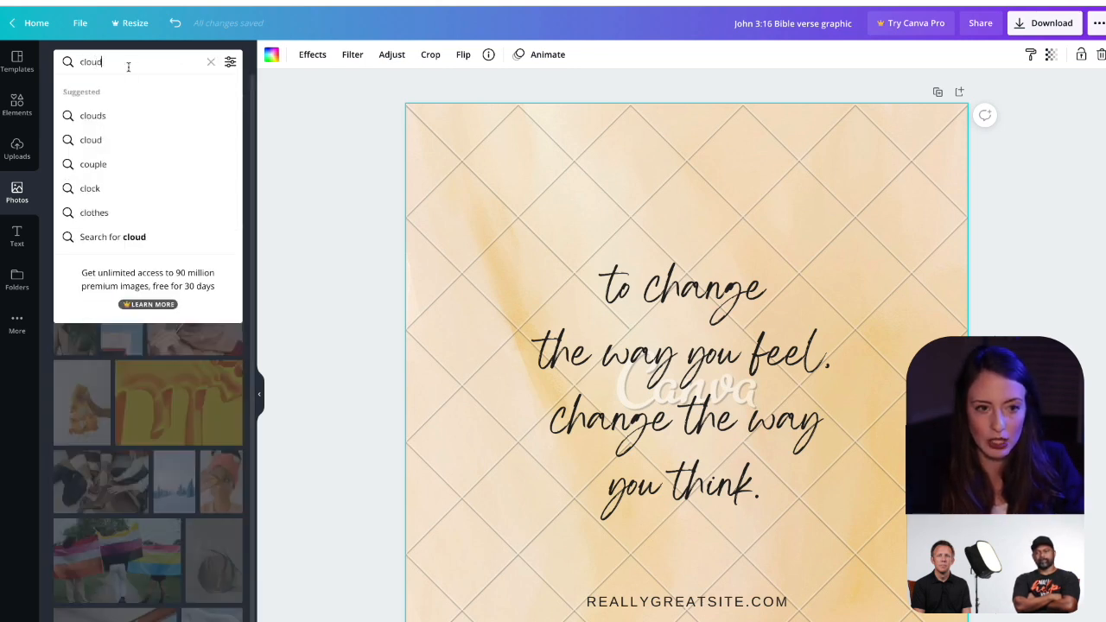
{"action": "key", "text": "Return"}
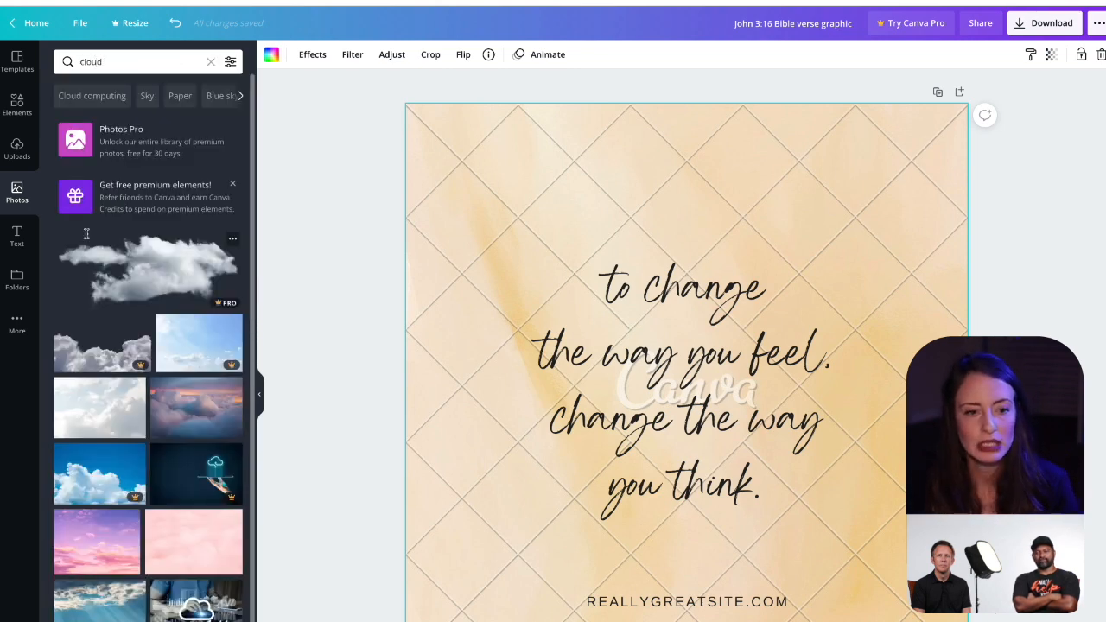
{"action": "scroll", "coordinate": [100, 459], "scroll_direction": "down", "scroll_amount": 1}
{"action": "scroll", "coordinate": [99, 459], "scroll_direction": "down", "scroll_amount": 1}
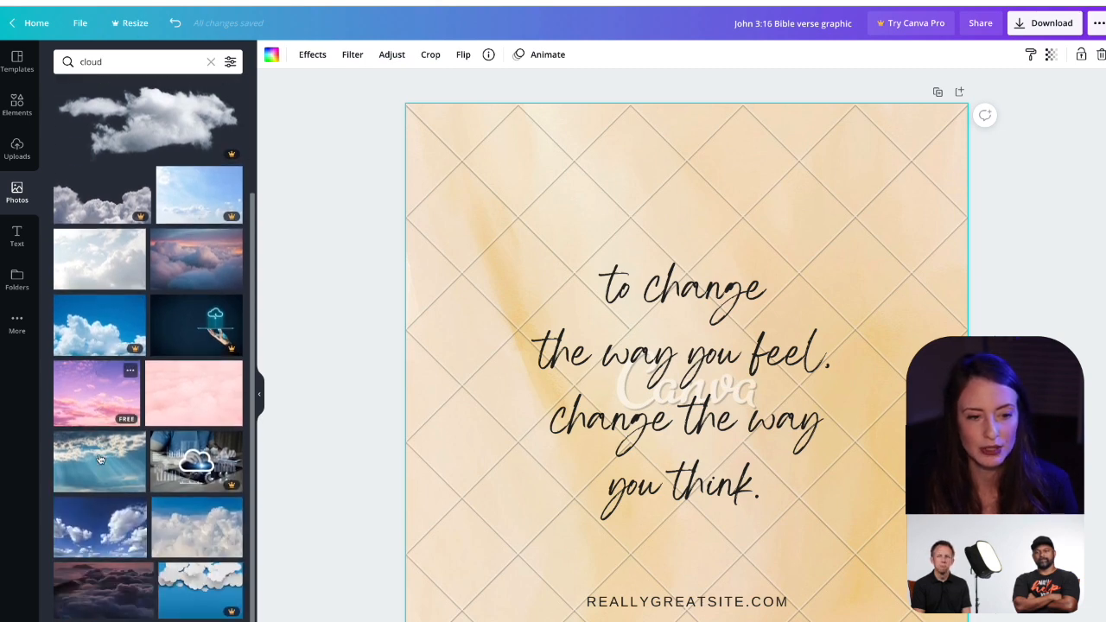
{"action": "left_click", "coordinate": [104, 386]}
{"action": "left_click_drag", "start_coordinate": [104, 388], "coordinate": [412, 353]}
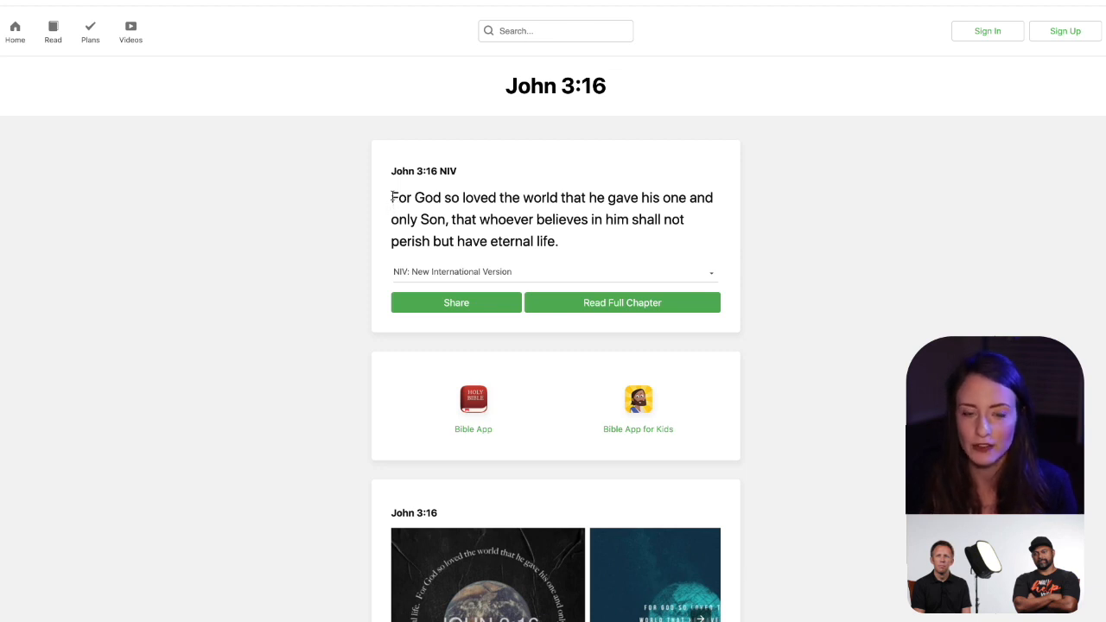
Step: On the Bible website, copy the John 3:16 NIV verse text and look at the list of available Bible versions
{"action": "left_click_drag", "start_coordinate": [391, 197], "coordinate": [566, 250]}
{"action": "key", "text": "ctrl+c"}
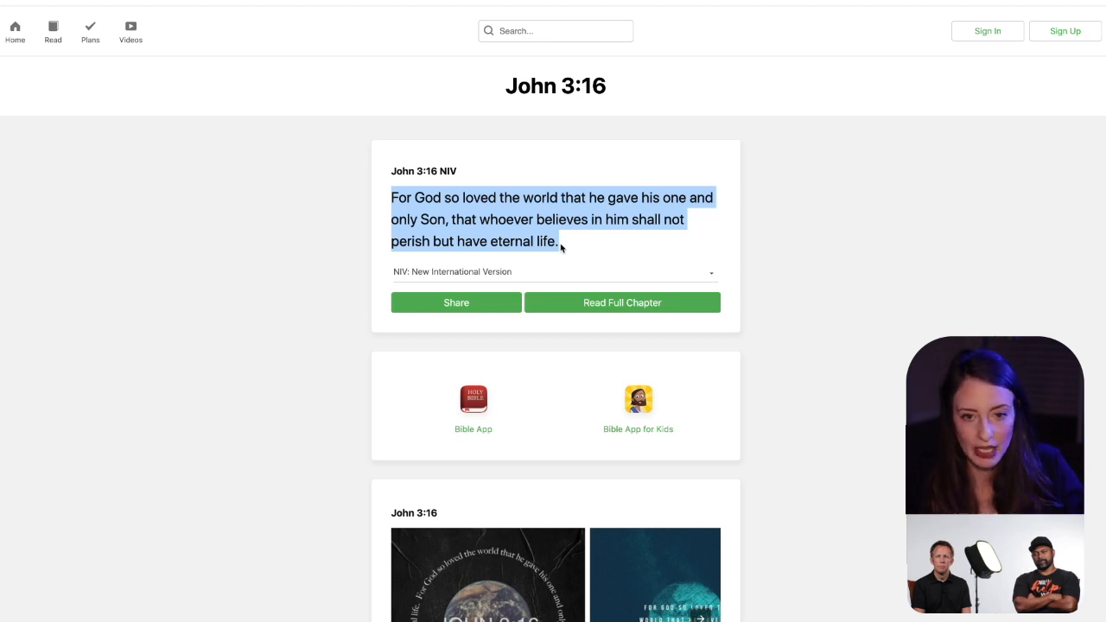
{"action": "left_click", "coordinate": [450, 274]}
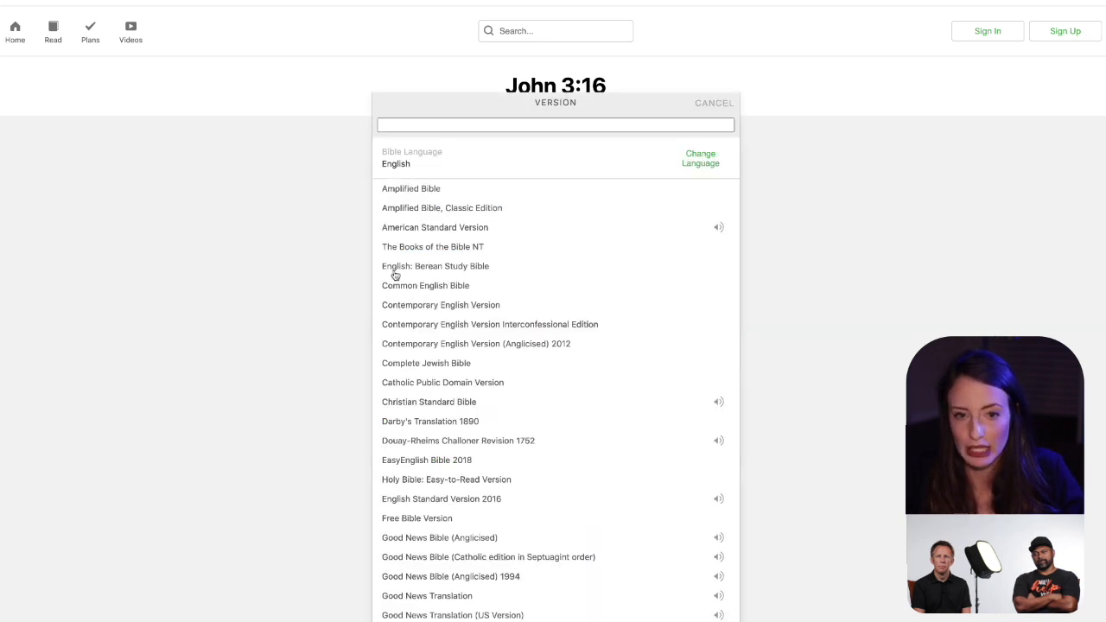
{"action": "left_click", "coordinate": [715, 105]}
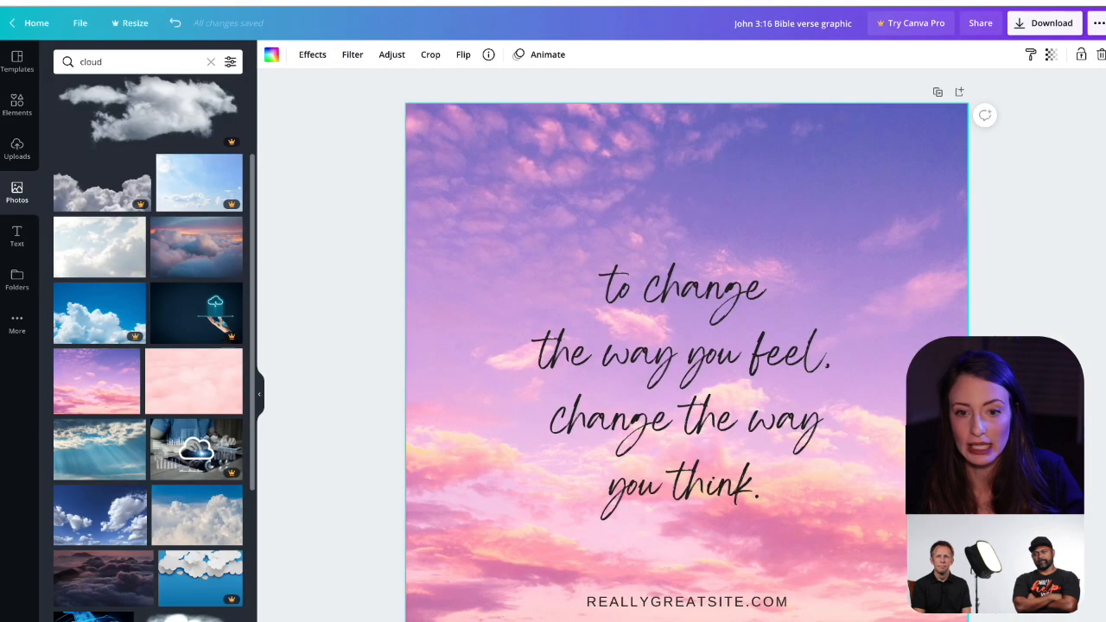
Step: Back in the Canva design, replace the placeholder quote with the copied John 3:16 verse
{"action": "left_click", "coordinate": [667, 370]}
{"action": "double_click", "coordinate": [667, 370]}
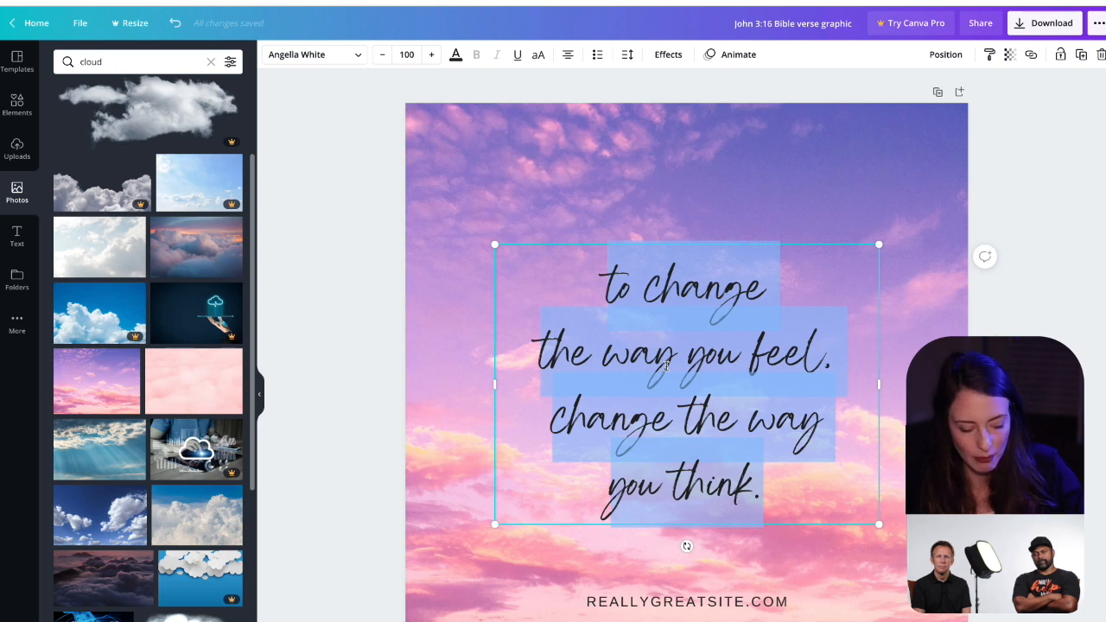
{"action": "key", "text": "ctrl+v"}
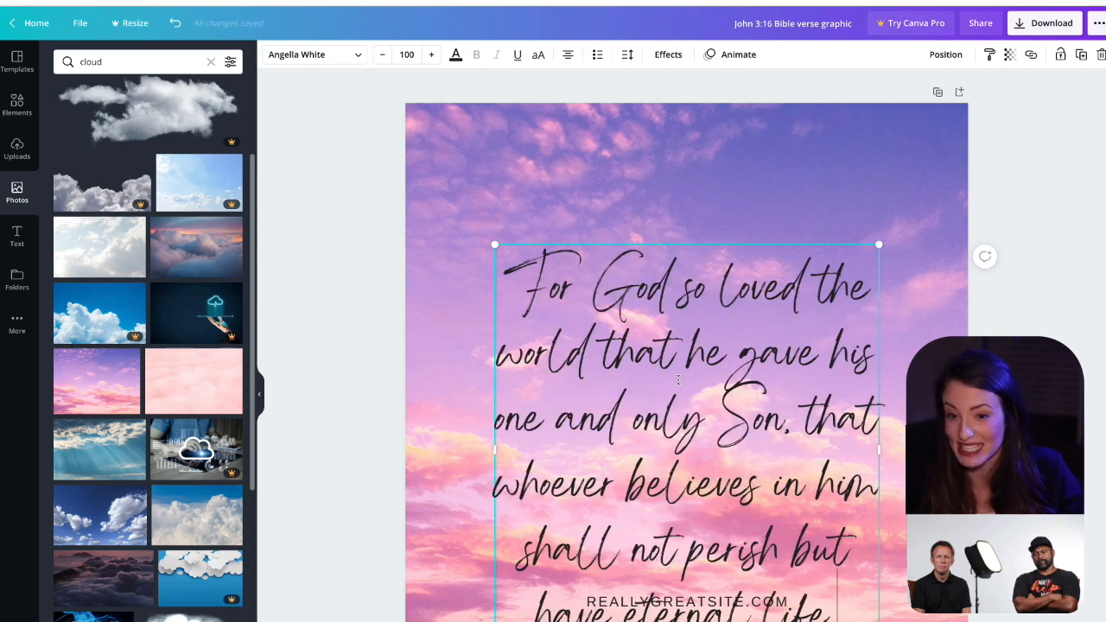
Step: Undo the verse replacement to look at the original placeholder quote, and restore the John 3:16 verse
{"action": "left_click", "coordinate": [313, 455]}
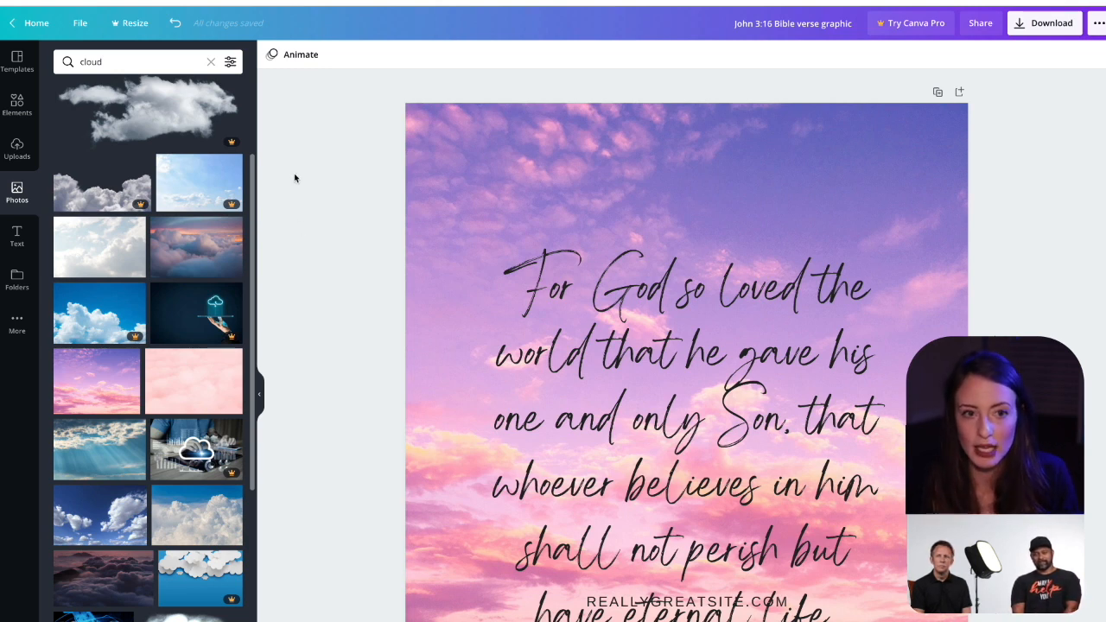
{"action": "left_click", "coordinate": [169, 23]}
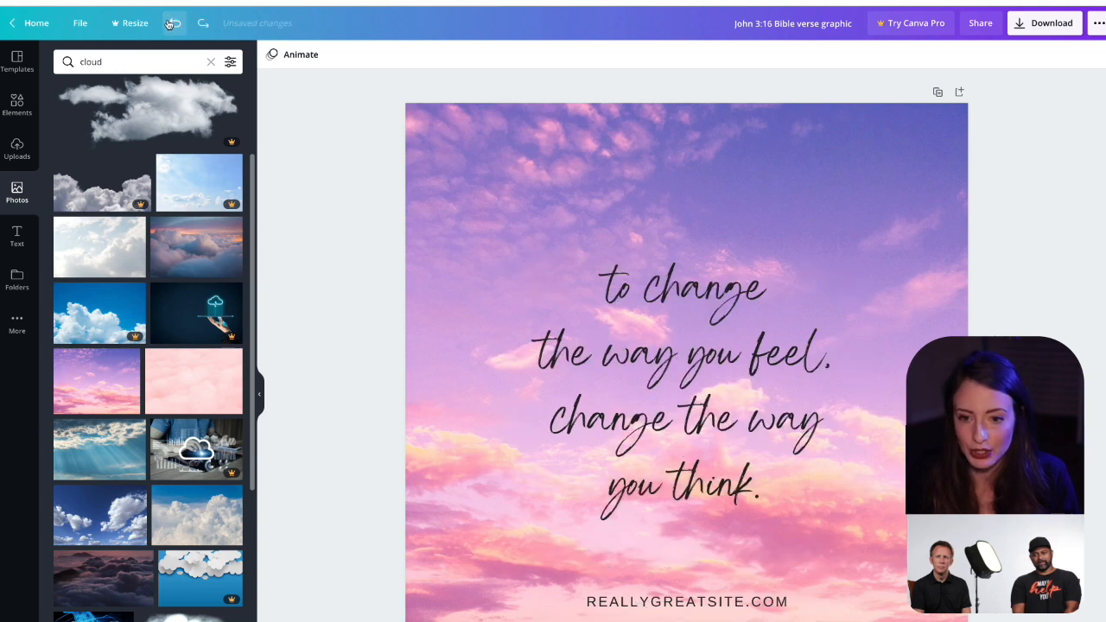
{"action": "double_click", "coordinate": [714, 350]}
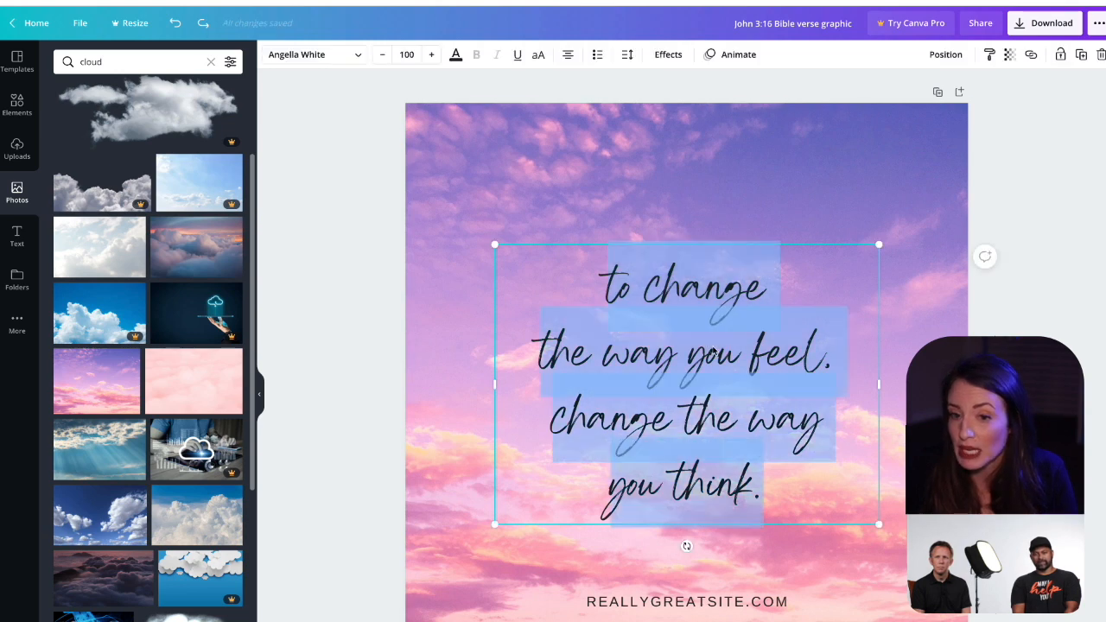
{"action": "left_click", "coordinate": [714, 350]}
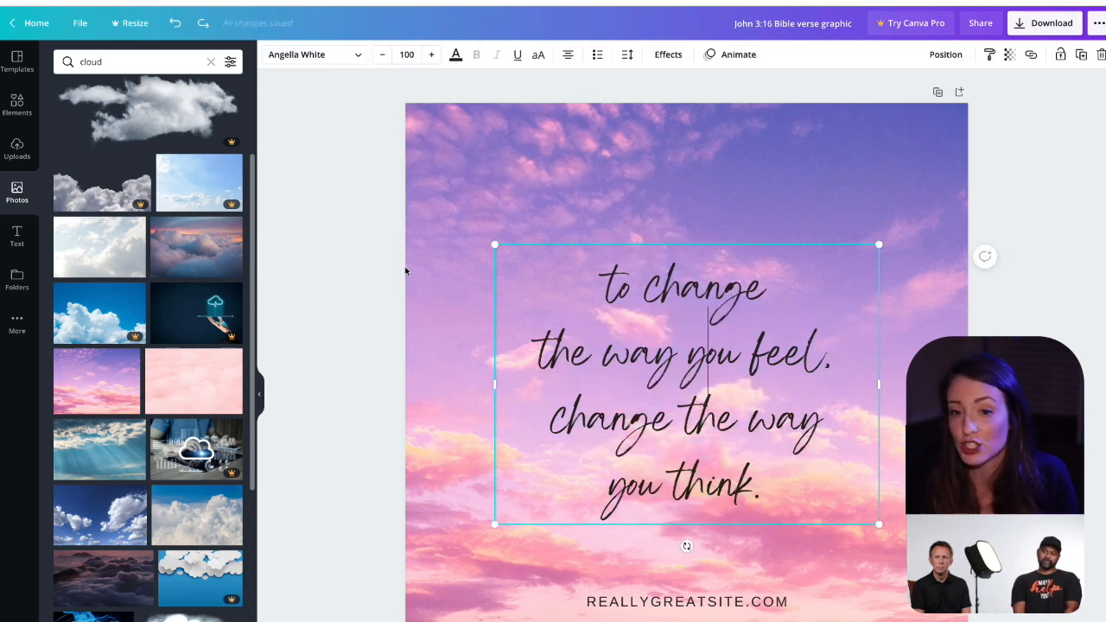
{"action": "left_click", "coordinate": [389, 243]}
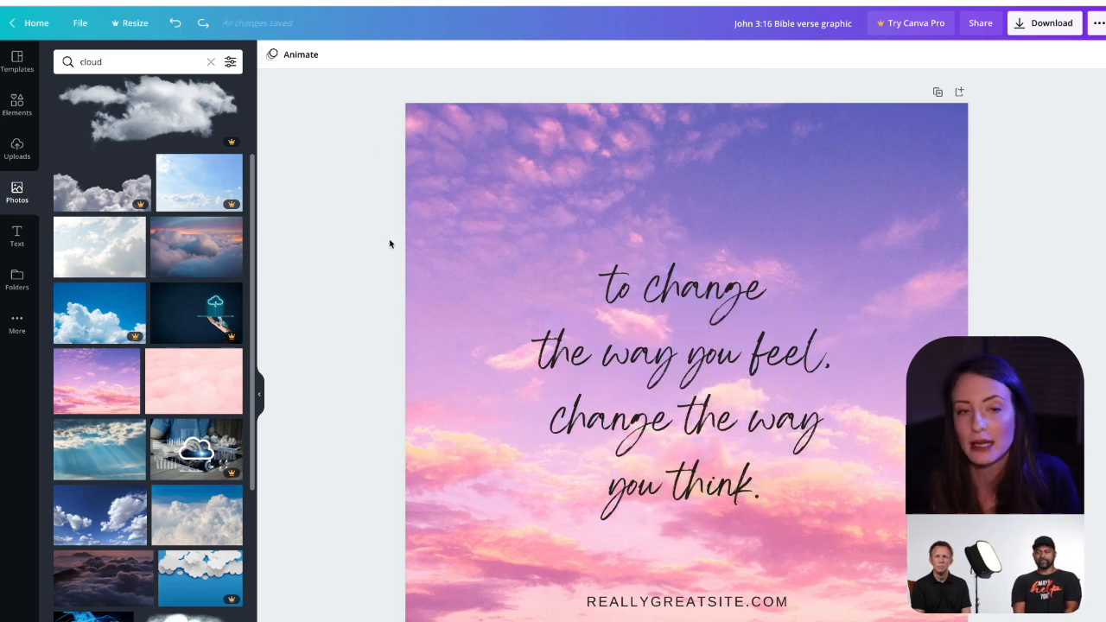
{"action": "left_click", "coordinate": [204, 26]}
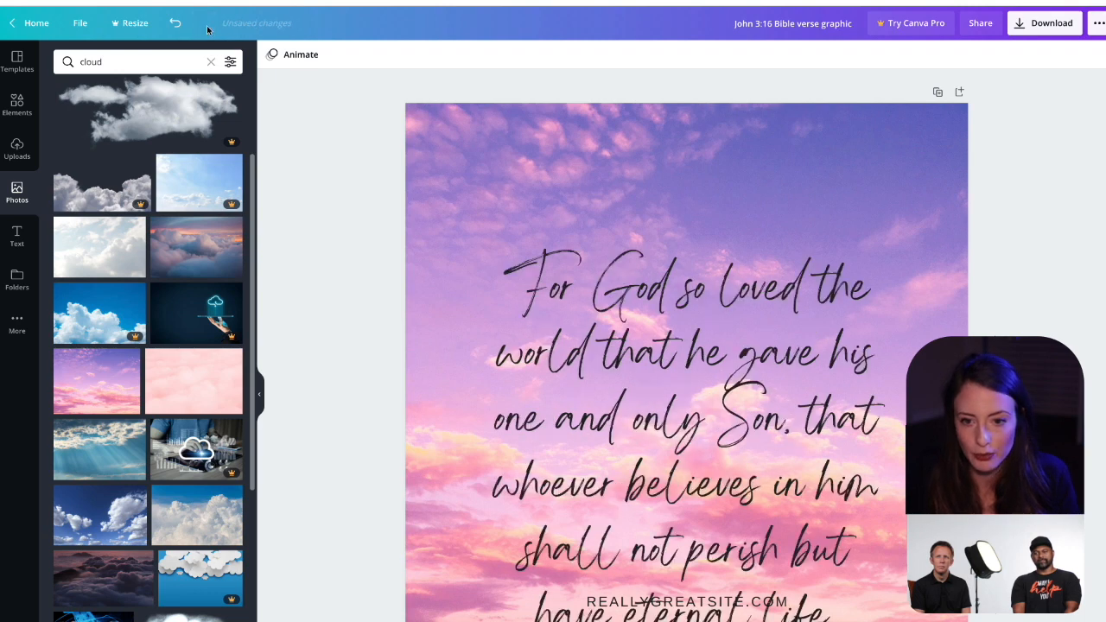
Step: Change the font of the John 3:16 verse text to Open Sans Light
{"action": "left_click", "coordinate": [676, 517]}
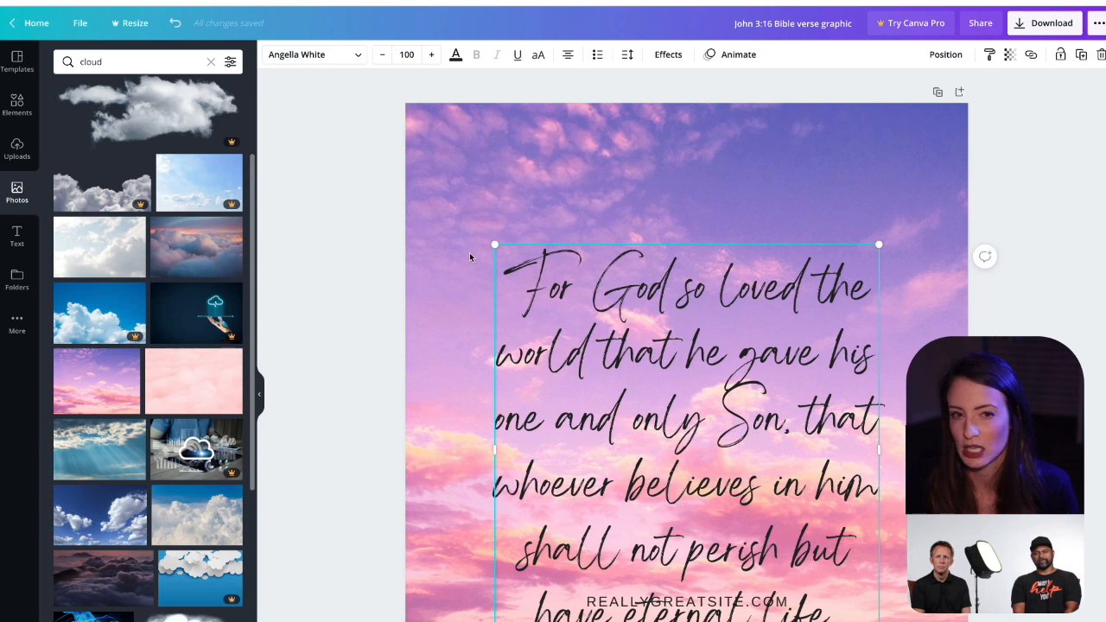
{"action": "left_click", "coordinate": [328, 55]}
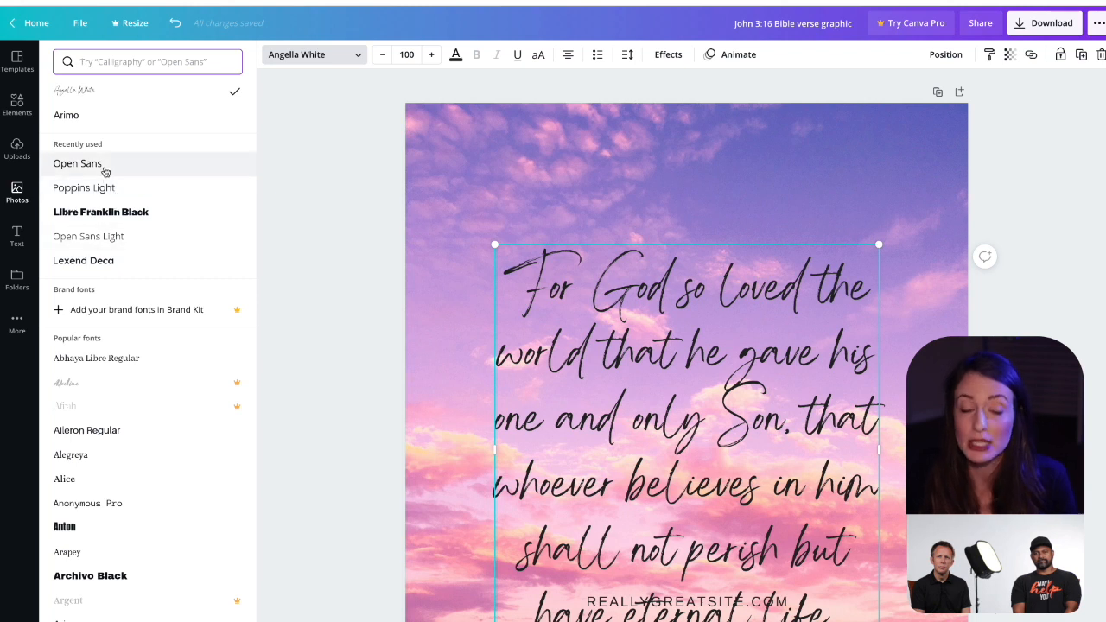
{"action": "left_click", "coordinate": [101, 246]}
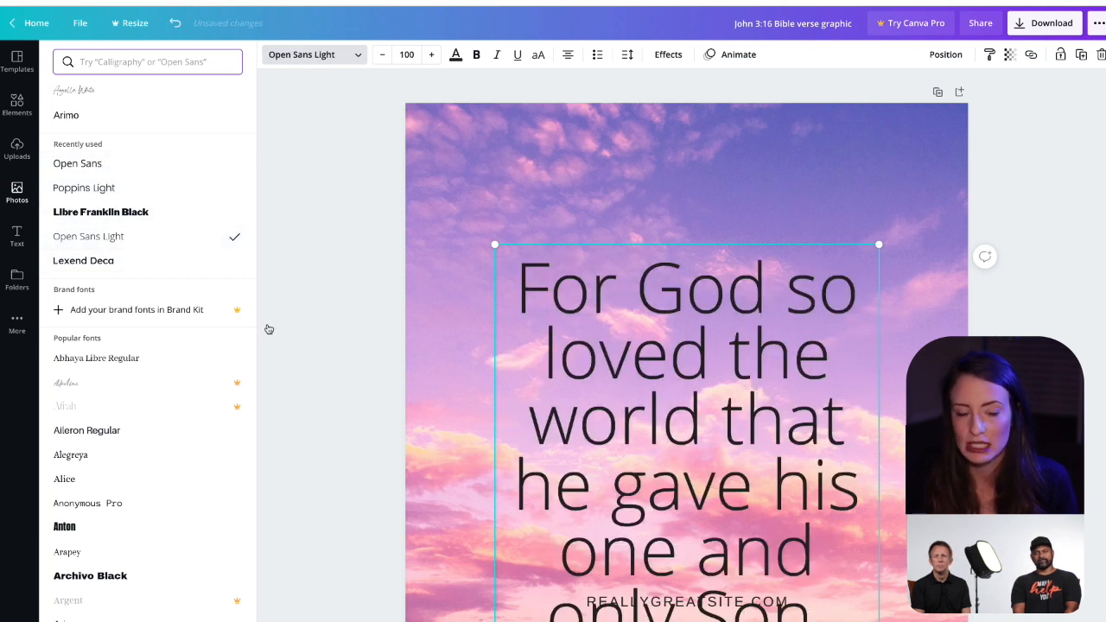
{"action": "left_click", "coordinate": [314, 303]}
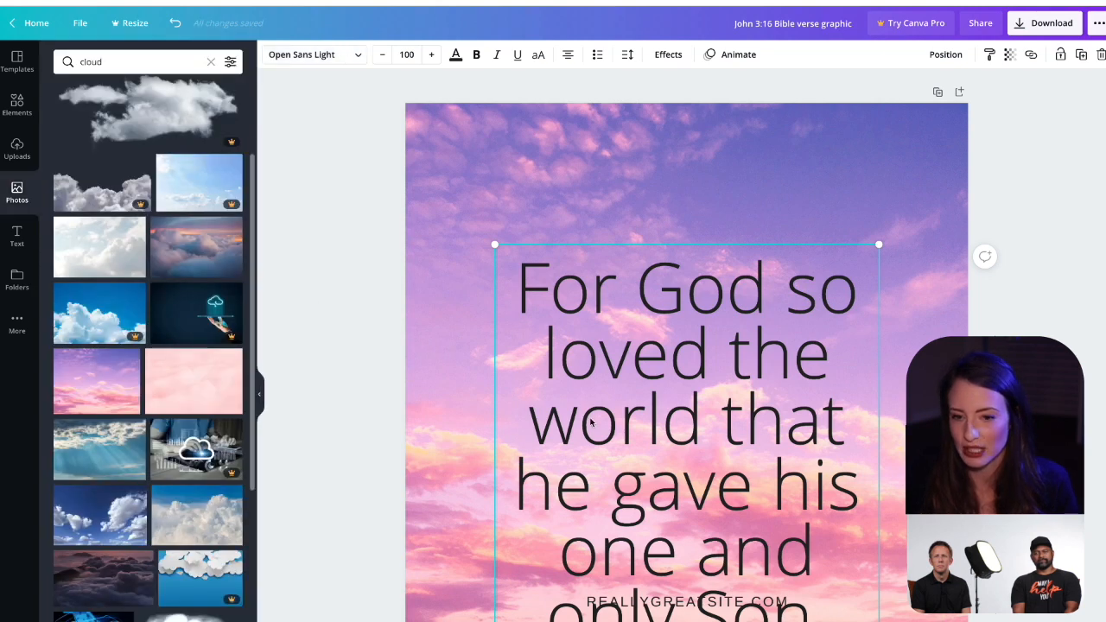
Step: Try font sizes 24, 32 and 64 on the verse text, and settle on 56
{"action": "left_click", "coordinate": [411, 55]}
{"action": "left_click", "coordinate": [411, 55]}
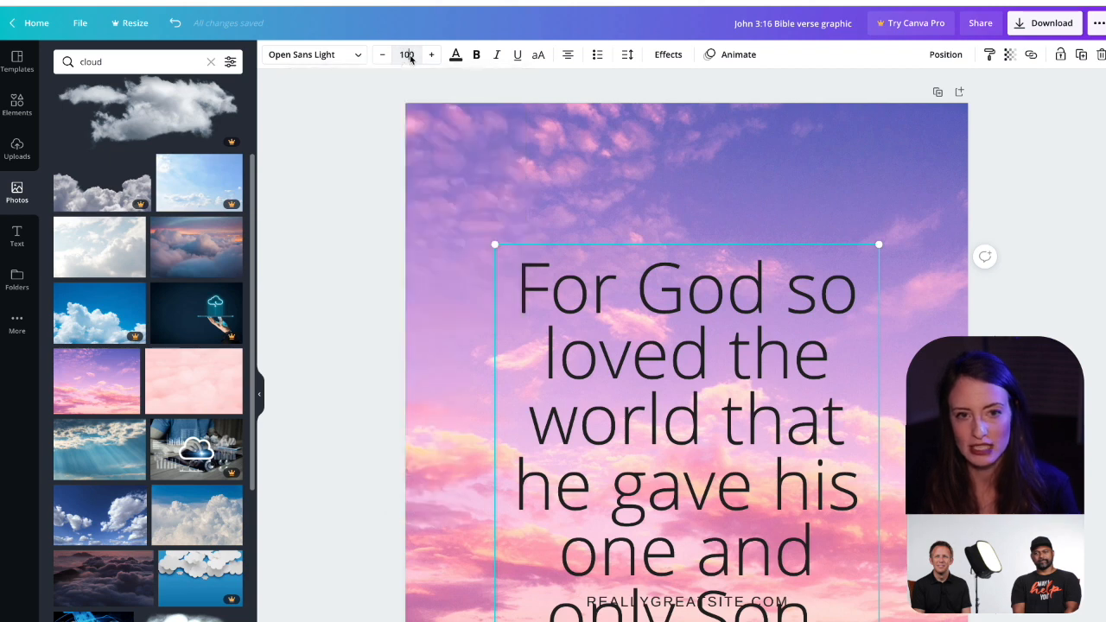
{"action": "left_click", "coordinate": [411, 58]}
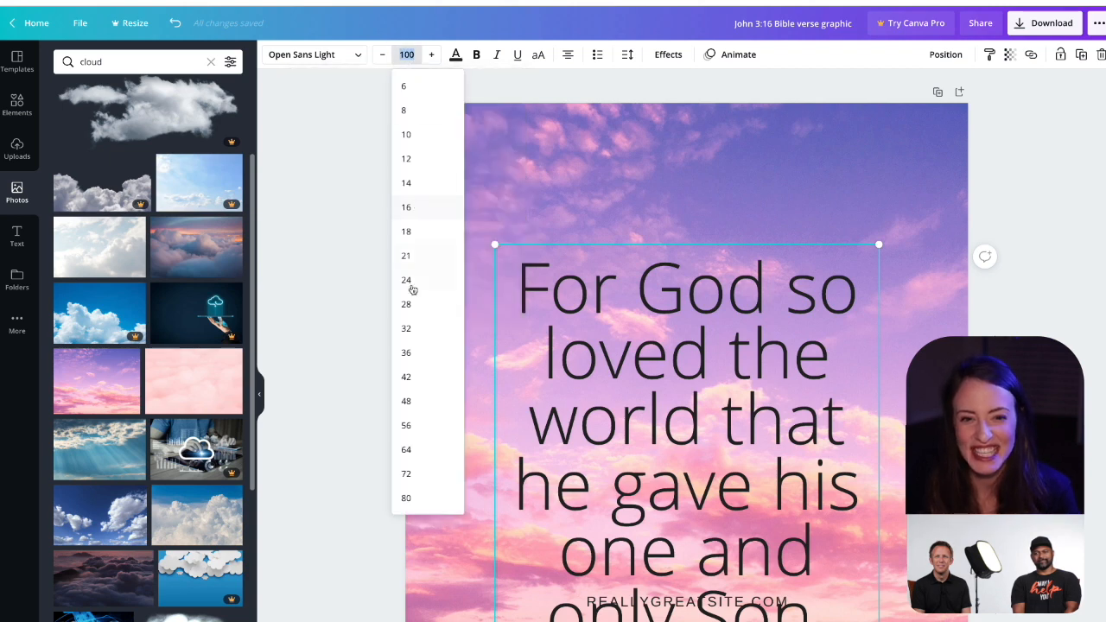
{"action": "left_click", "coordinate": [416, 281]}
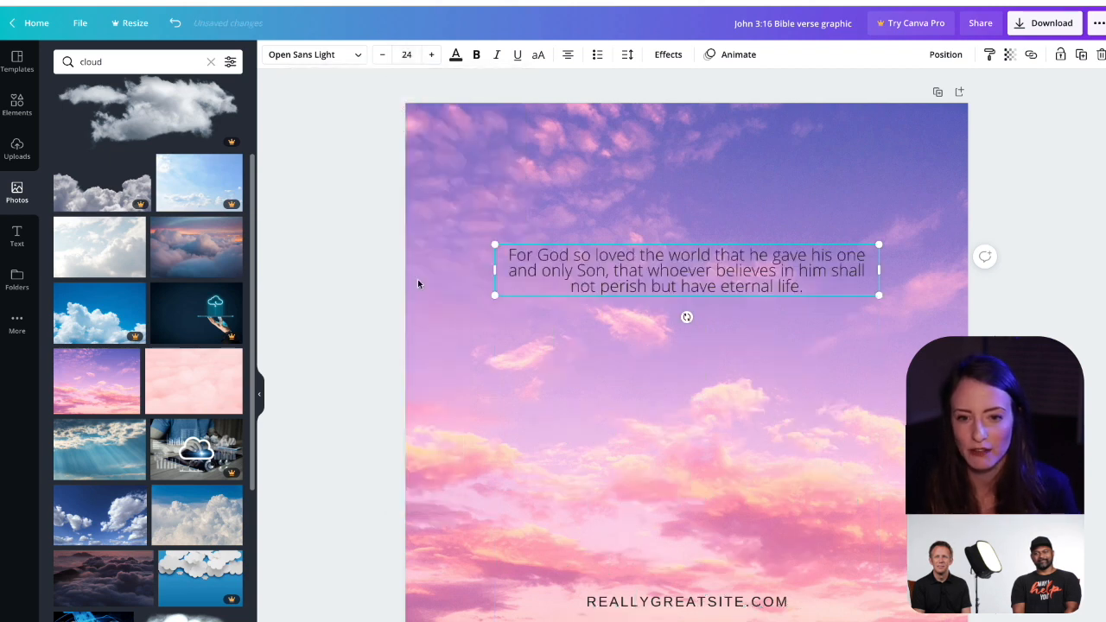
{"action": "left_click", "coordinate": [406, 55]}
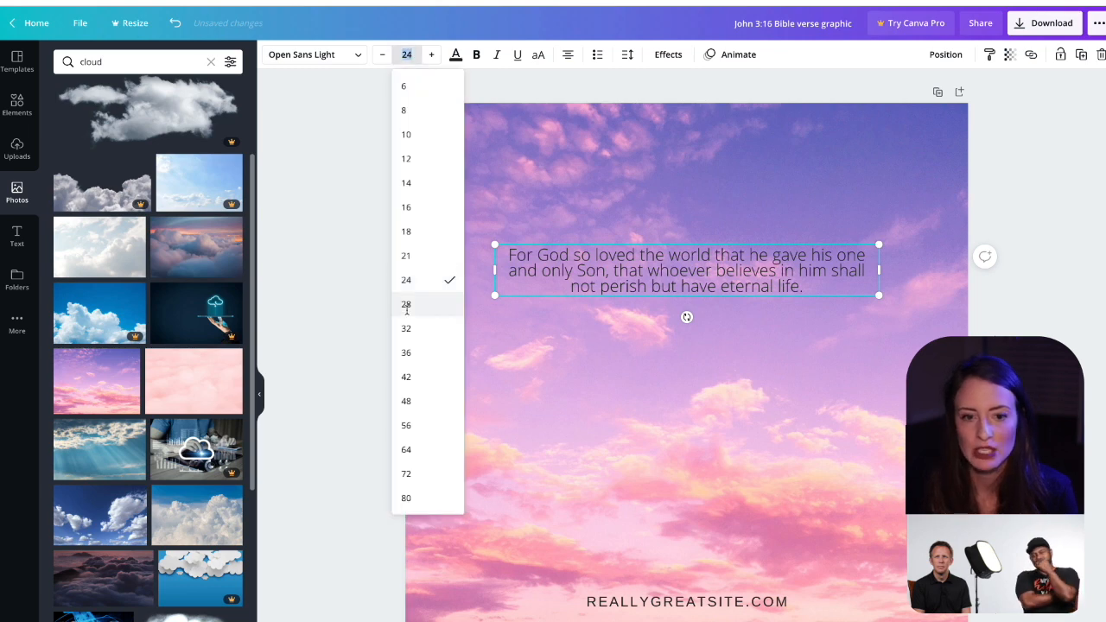
{"action": "left_click", "coordinate": [414, 338]}
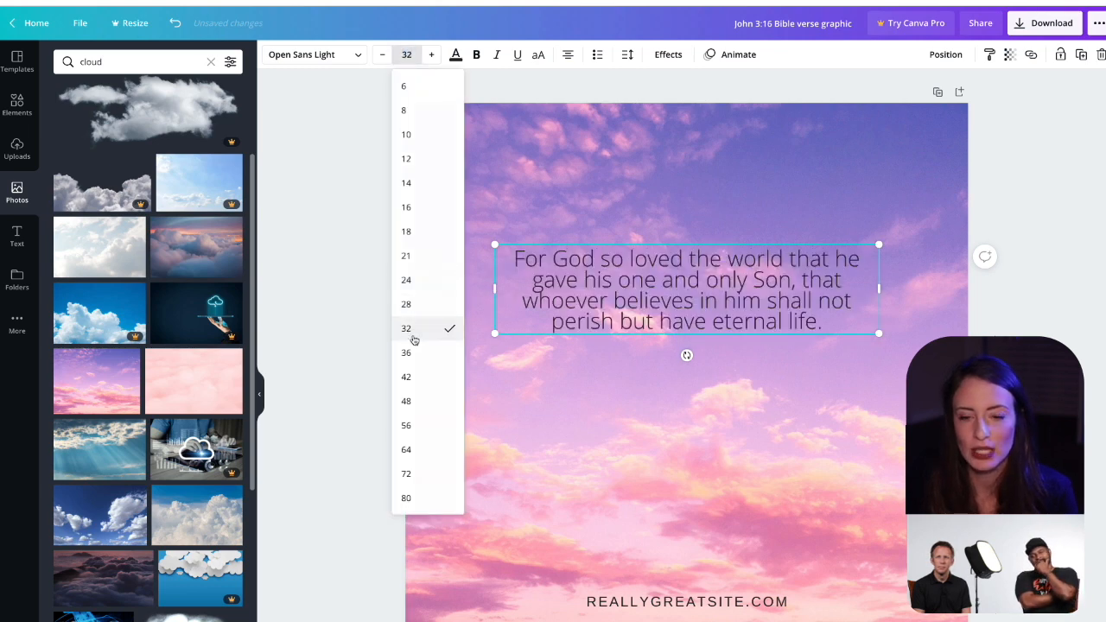
{"action": "left_click", "coordinate": [407, 54]}
{"action": "left_click", "coordinate": [410, 414]}
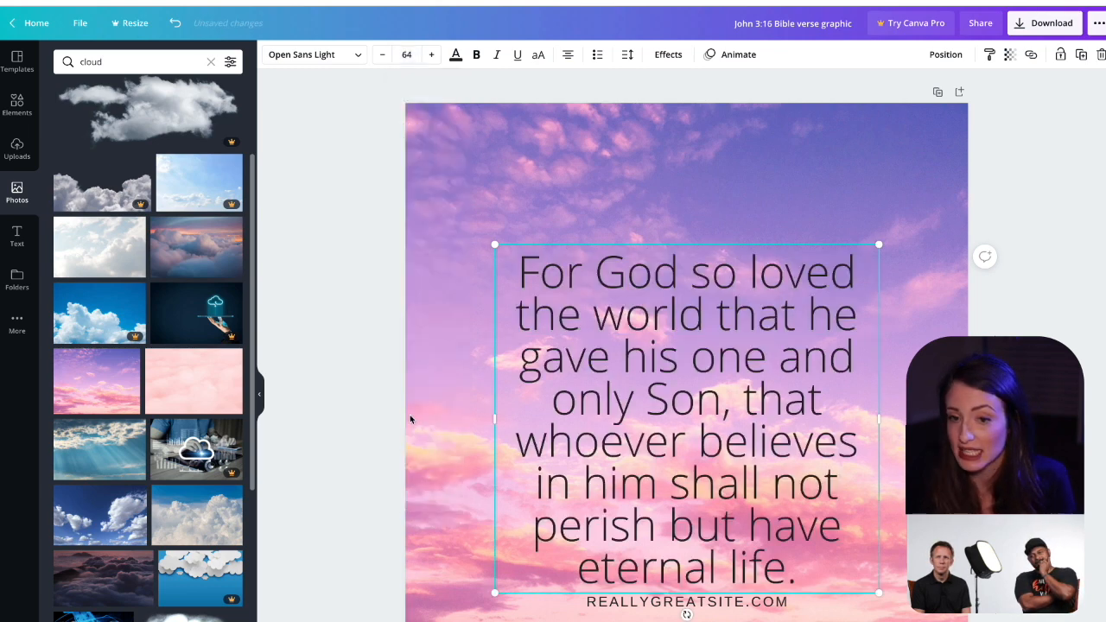
{"action": "left_click", "coordinate": [406, 54]}
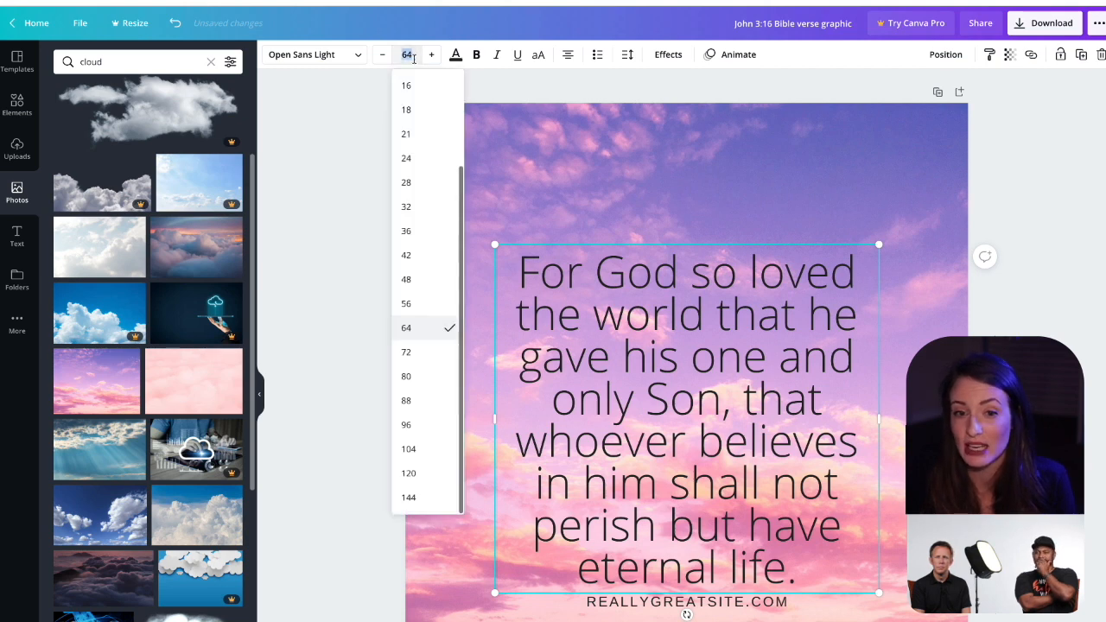
{"action": "left_click", "coordinate": [406, 305]}
{"action": "left_click", "coordinate": [325, 335]}
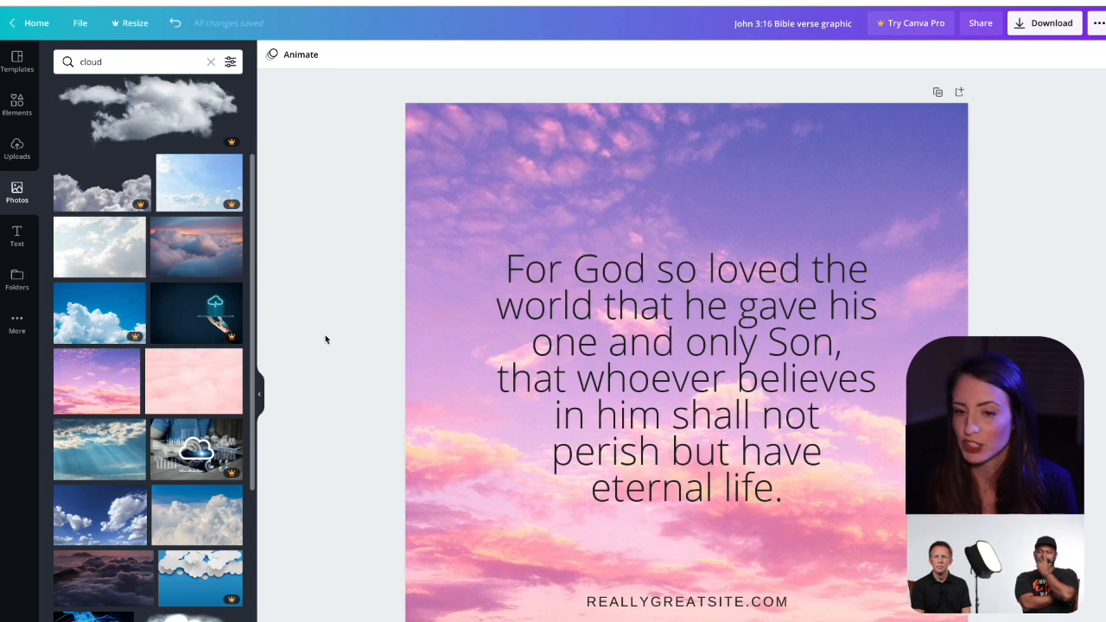
Step: Replace the website placeholder beneath the verse with "JOHN 3:16 (NIV)"
{"action": "left_click", "coordinate": [662, 602]}
{"action": "left_click", "coordinate": [661, 603]}
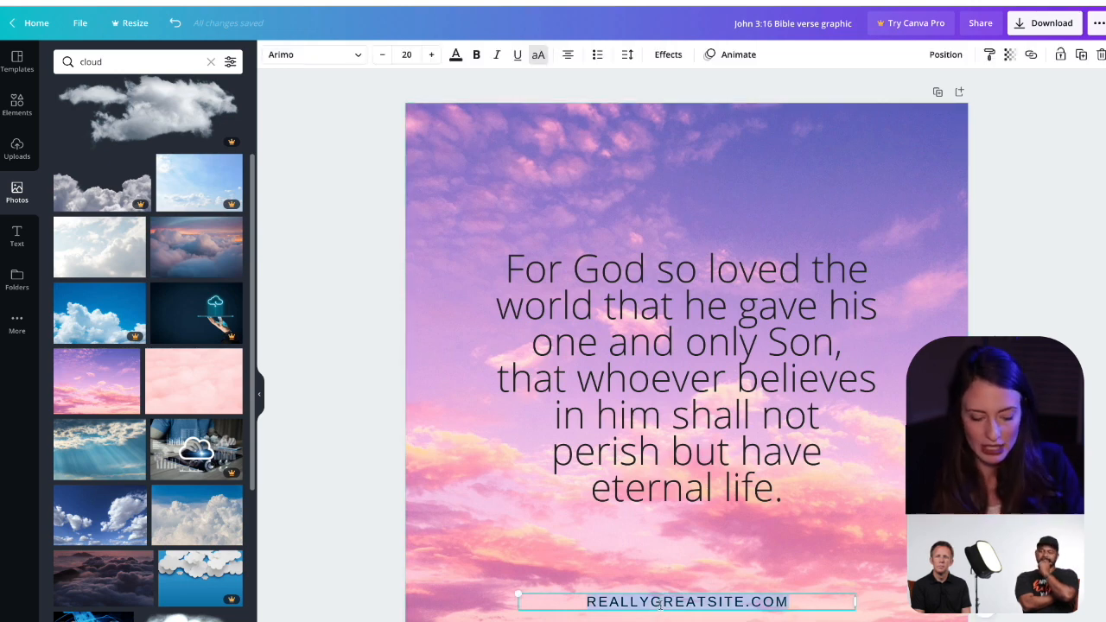
{"action": "type", "text": "JOHN "}
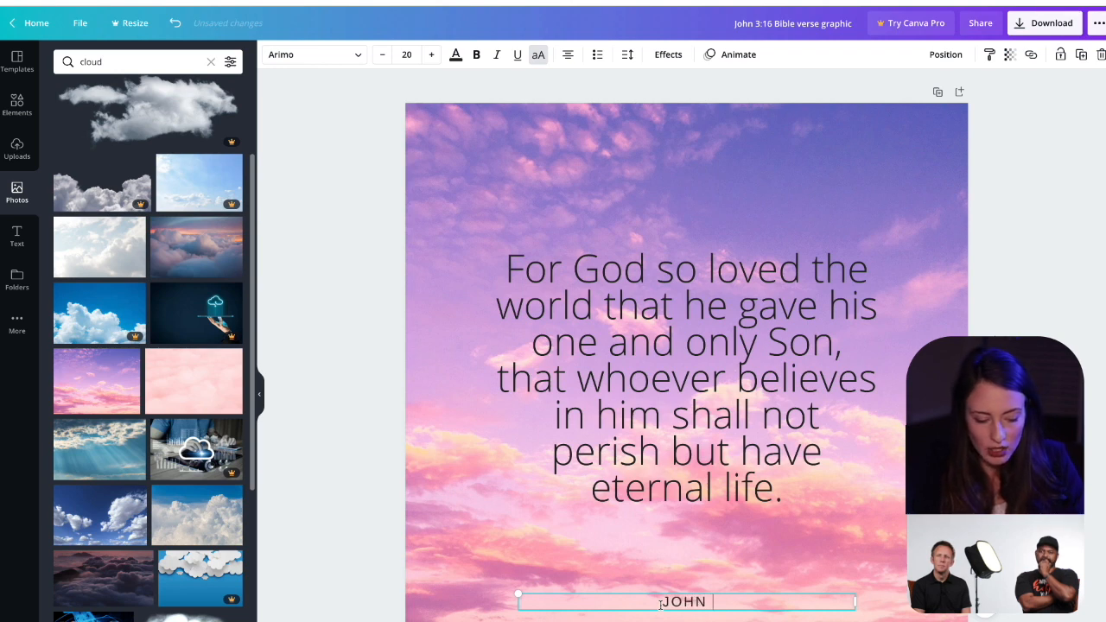
{"action": "type", "text": "3:16 ("}
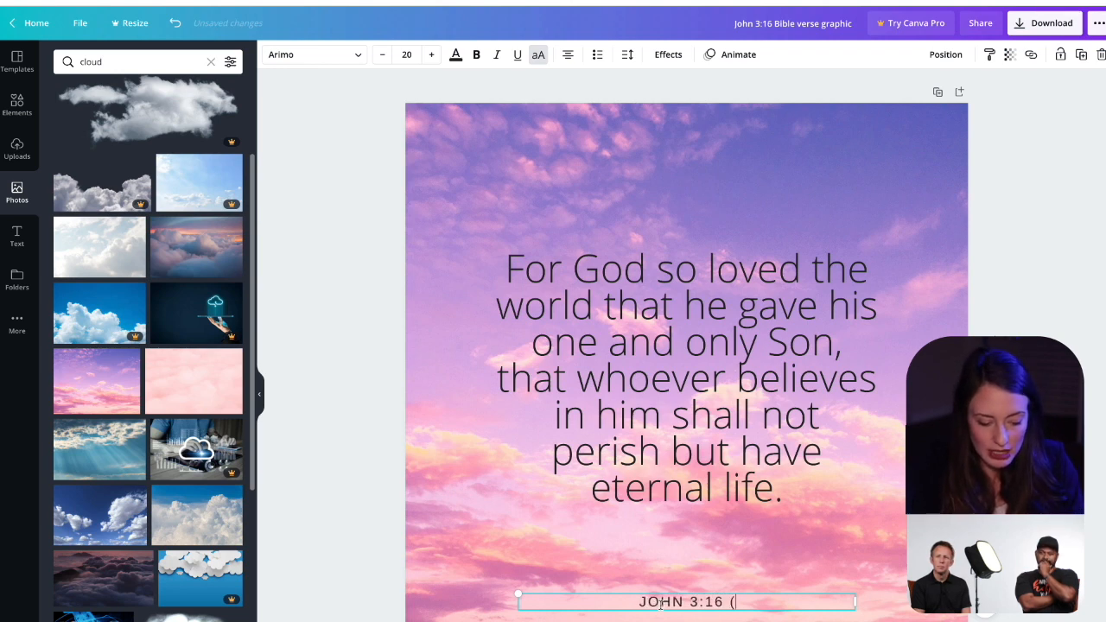
{"action": "type", "text": "NIV)"}
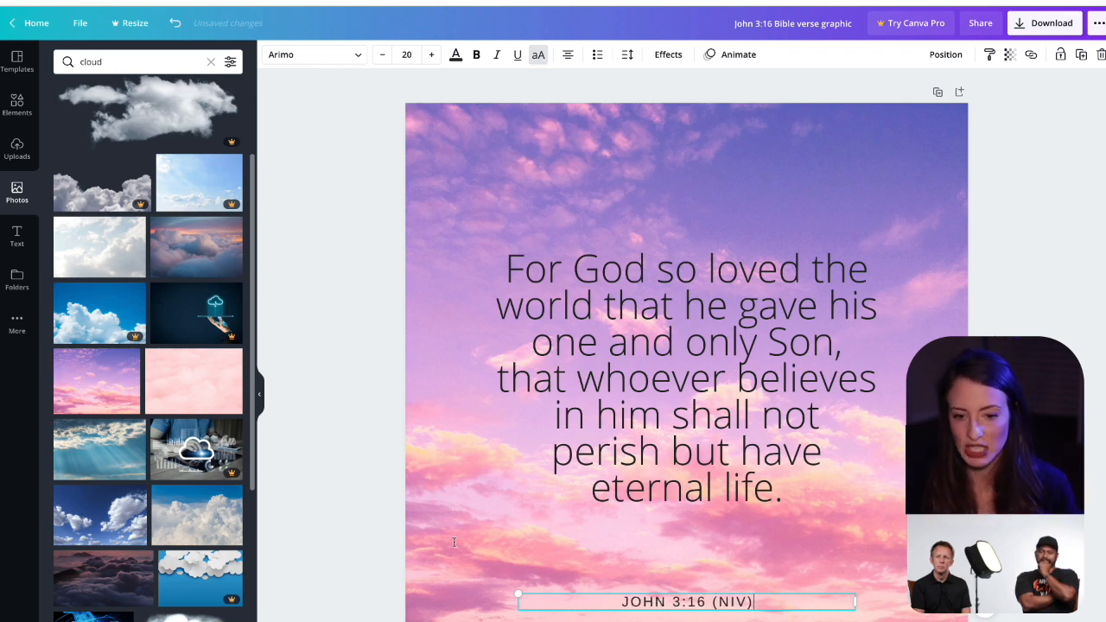
{"action": "left_click", "coordinate": [361, 536]}
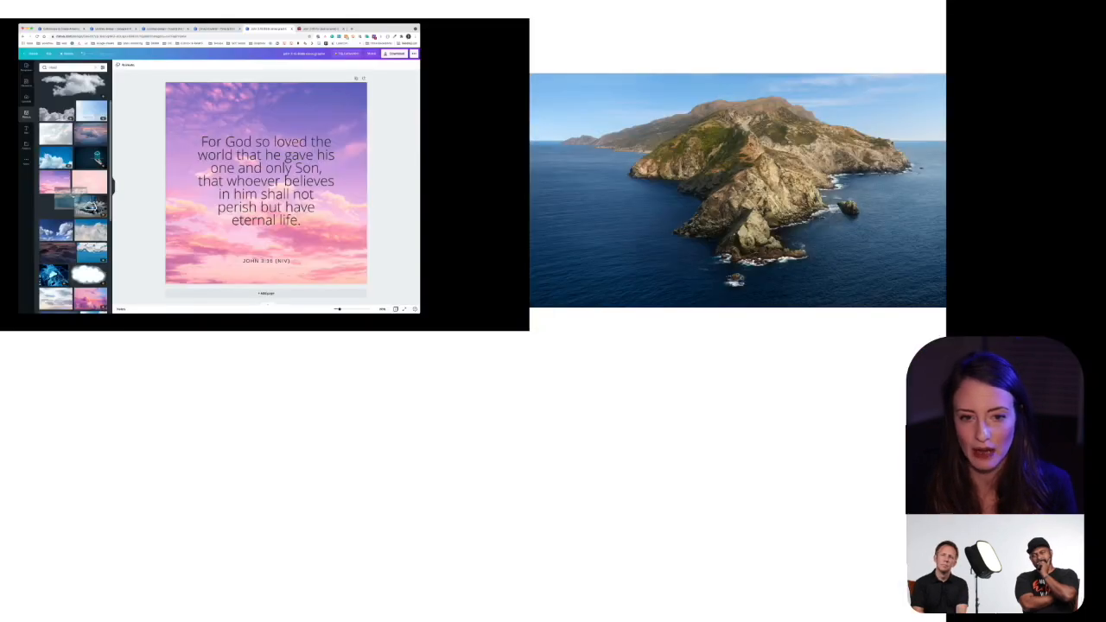
Step: Replace the design's background with the free photo of sun rays through clouds over a blue sky
{"action": "left_click_drag", "start_coordinate": [97, 451], "coordinate": [423, 312]}
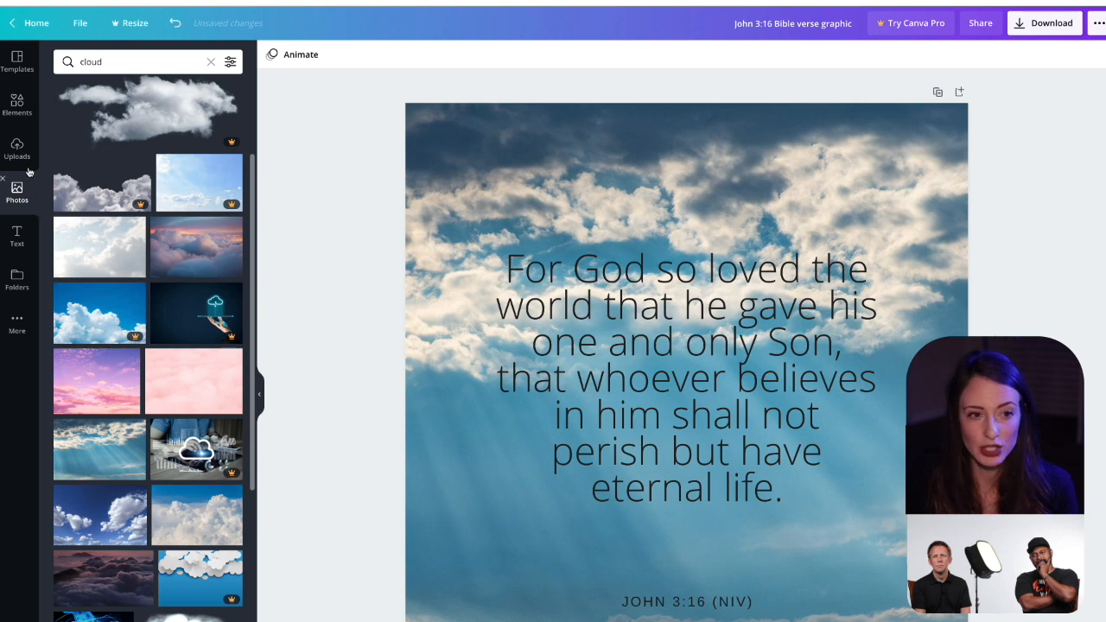
Step: Add a solid circle from the Lines & Shapes elements and enlarge it to cover most of the page
{"action": "left_click", "coordinate": [29, 108]}
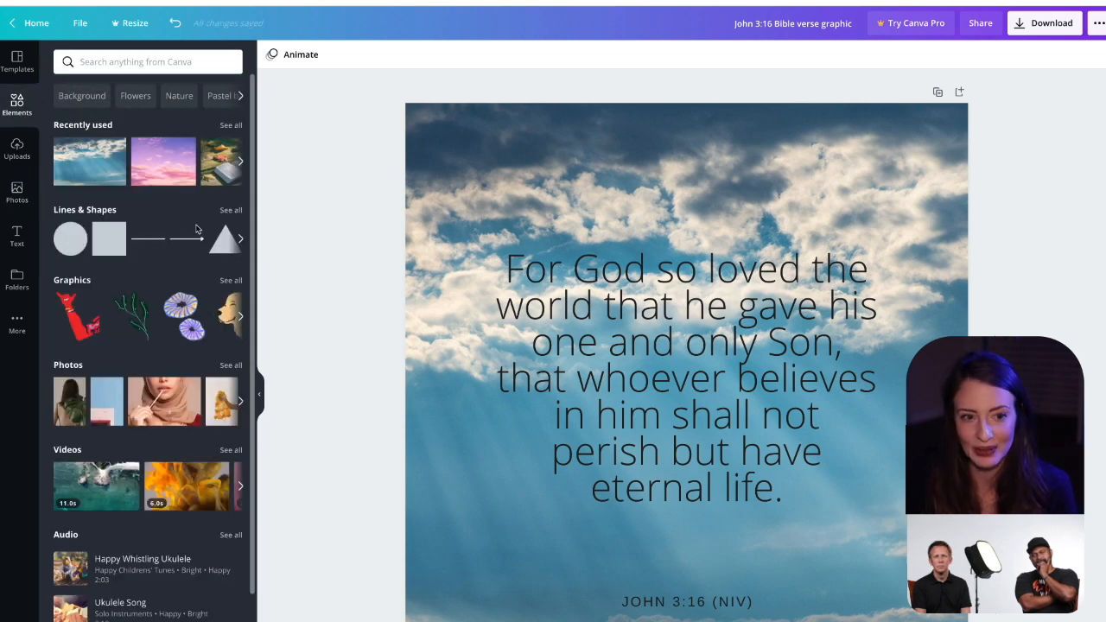
{"action": "left_click", "coordinate": [224, 217]}
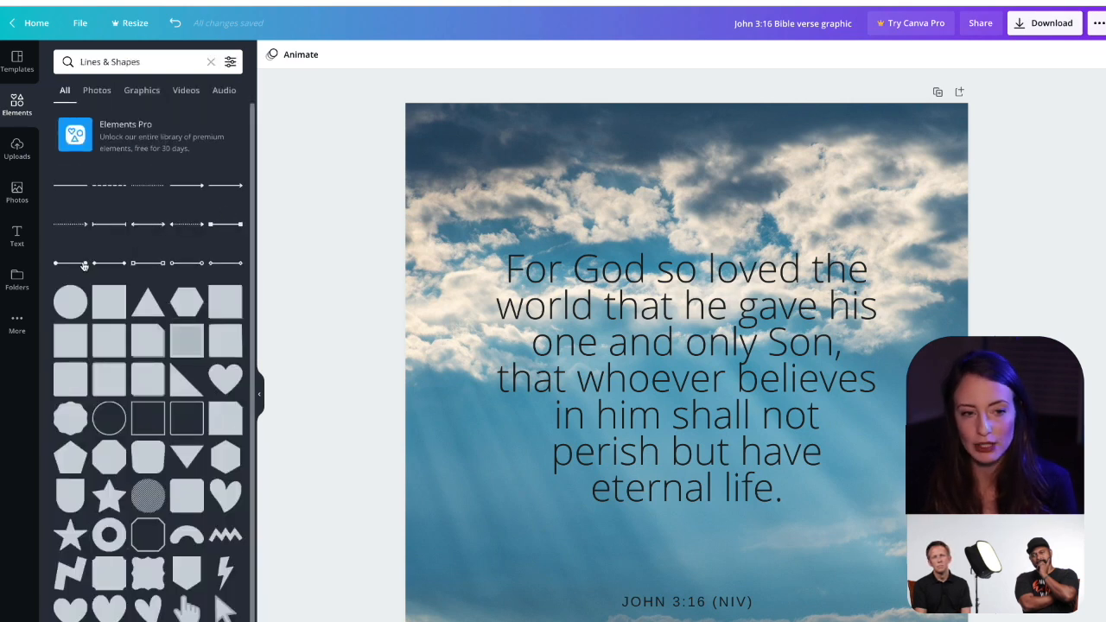
{"action": "left_click", "coordinate": [63, 304]}
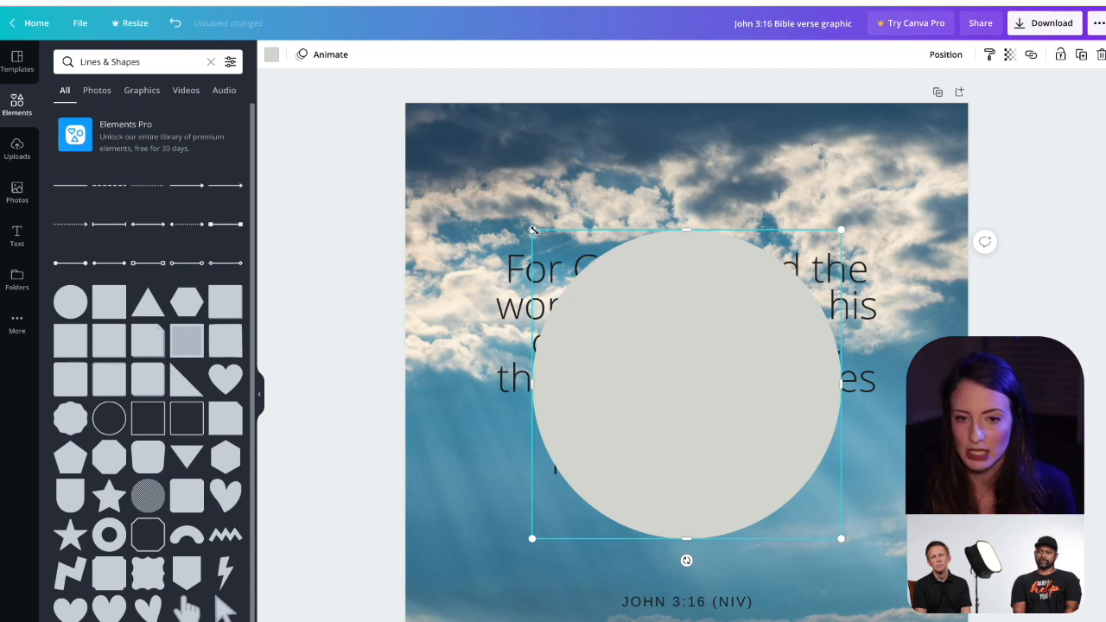
{"action": "left_click_drag", "start_coordinate": [533, 230], "coordinate": [435, 132]}
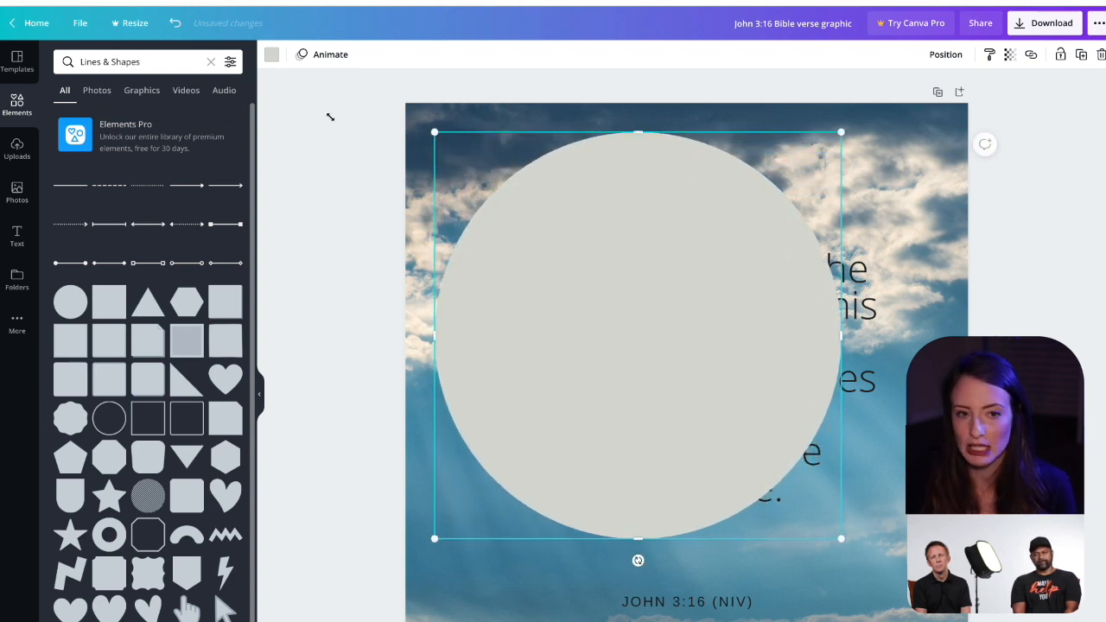
Step: Recolor the circle with the dark slate blue from the background photo's colors
{"action": "left_click", "coordinate": [272, 55]}
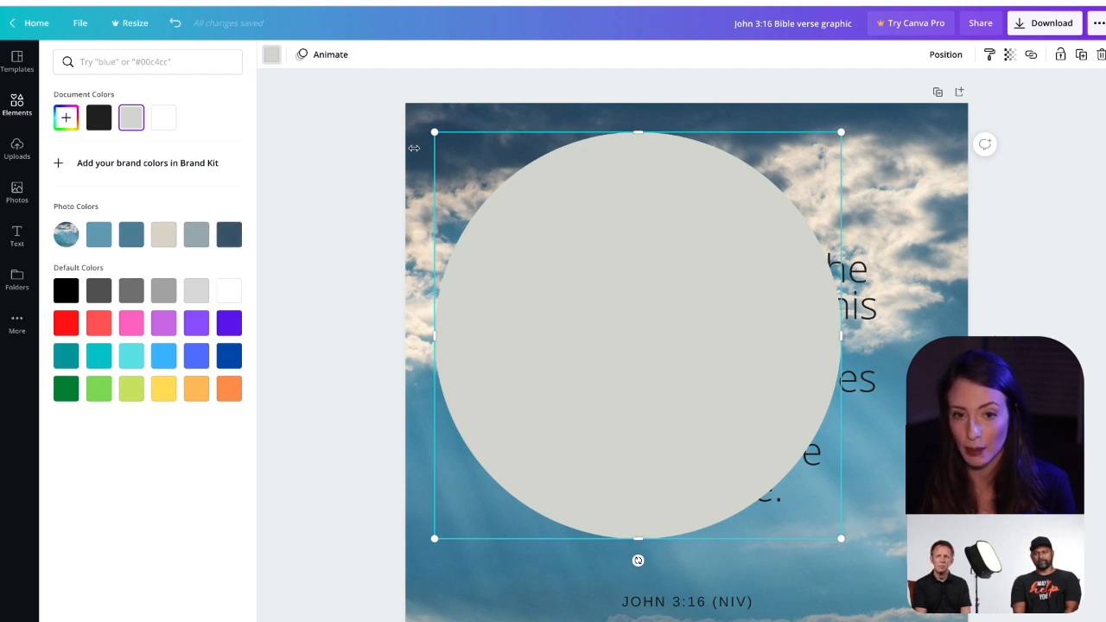
{"action": "left_click", "coordinate": [231, 240]}
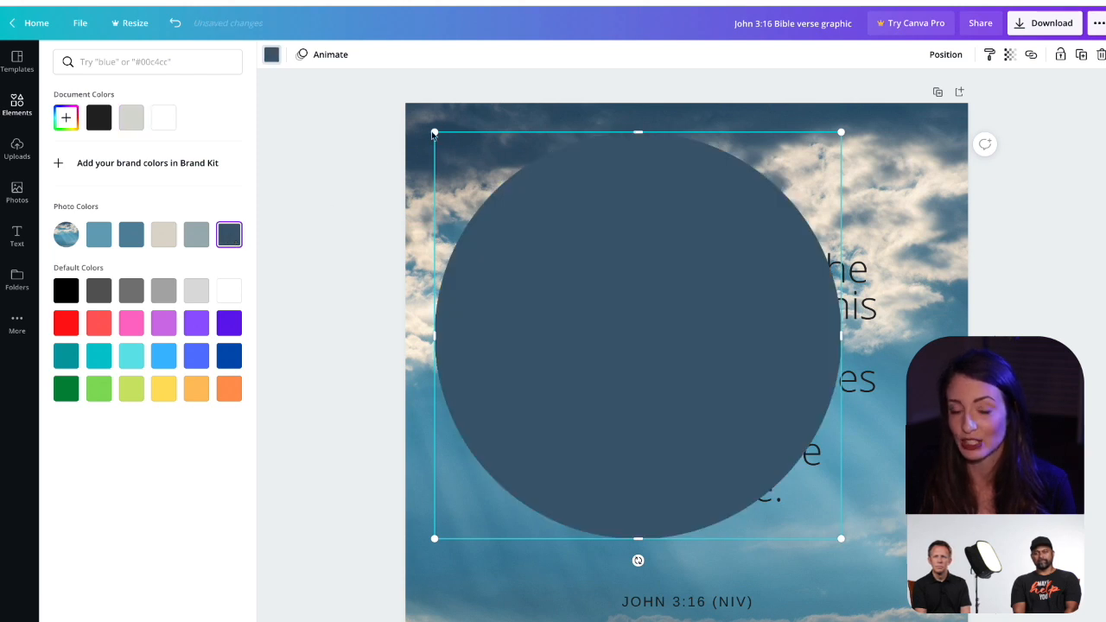
{"action": "left_click", "coordinate": [368, 173]}
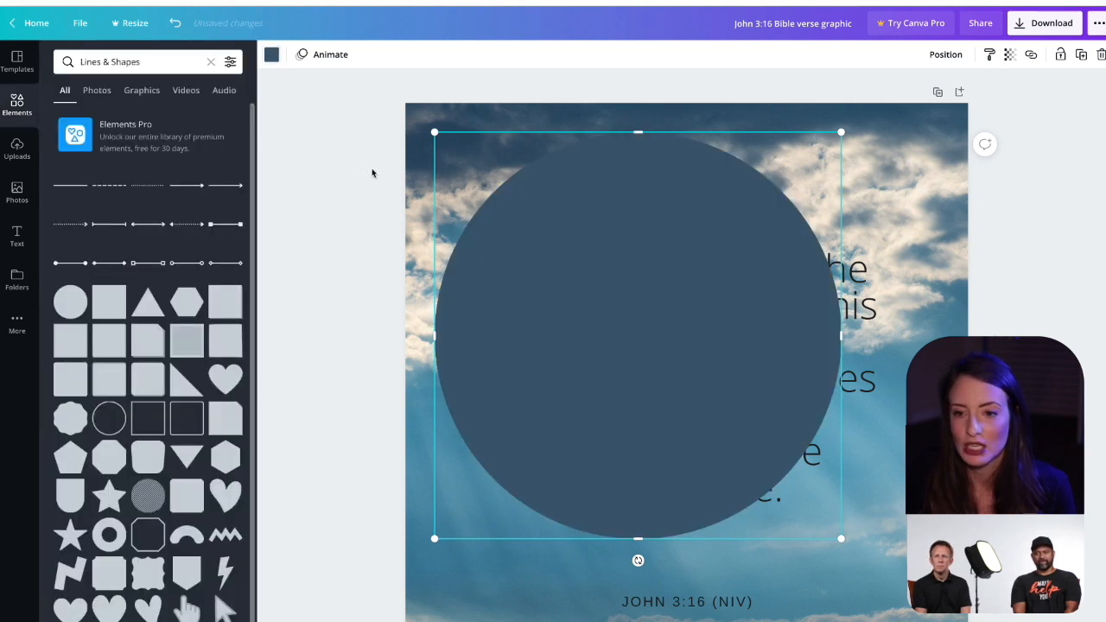
Step: Bring the verse text box forward so that it sits in front of the dark blue circle
{"action": "left_click", "coordinate": [865, 317]}
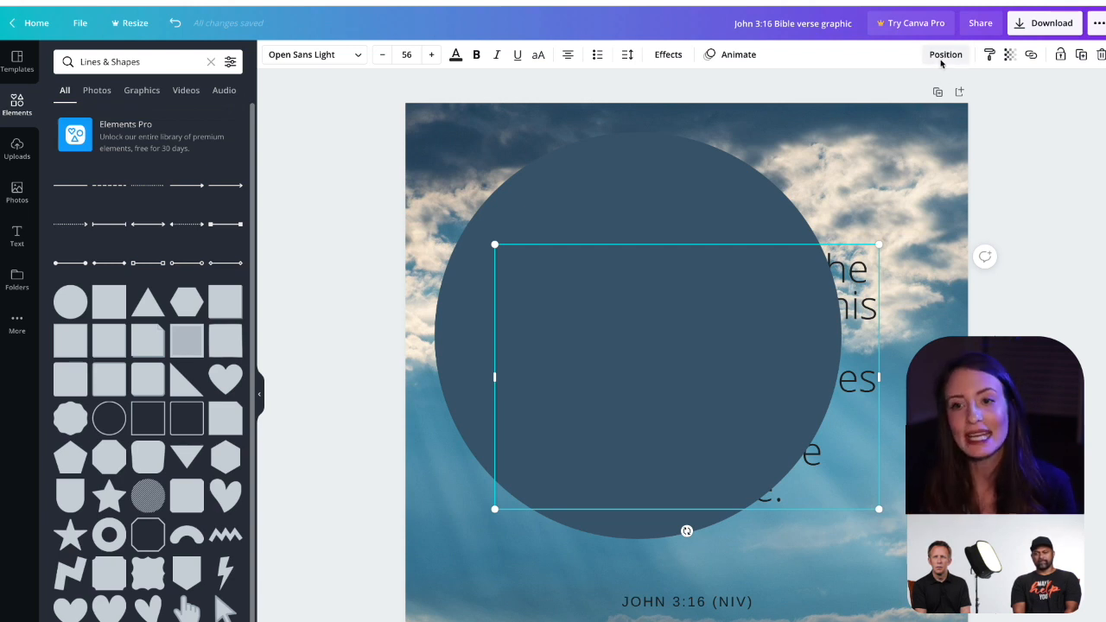
{"action": "left_click", "coordinate": [944, 55]}
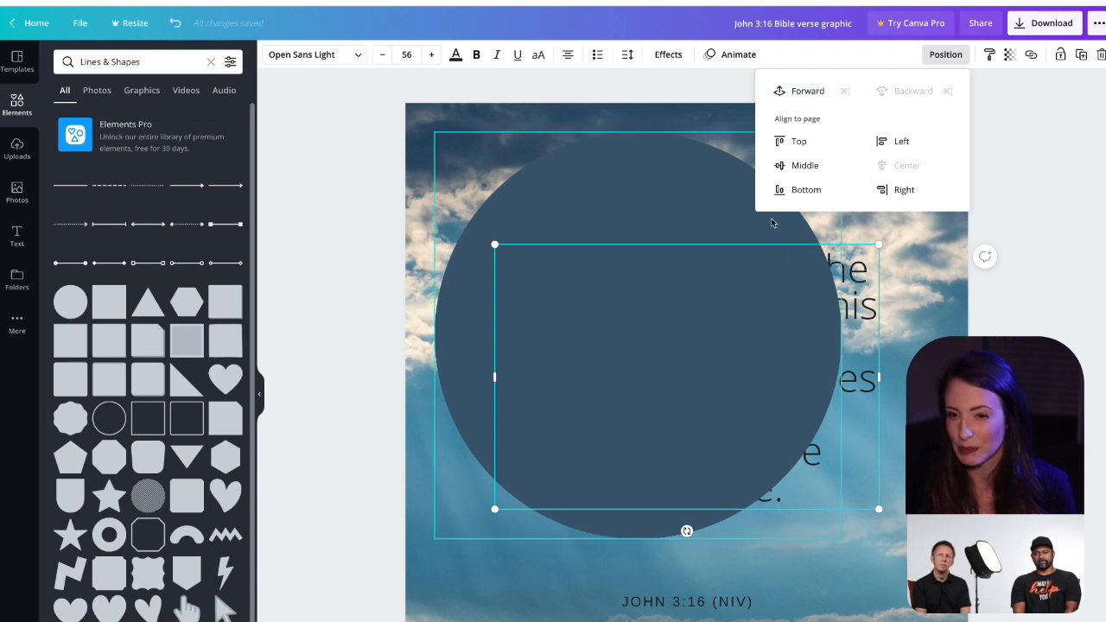
{"action": "left_click", "coordinate": [812, 92]}
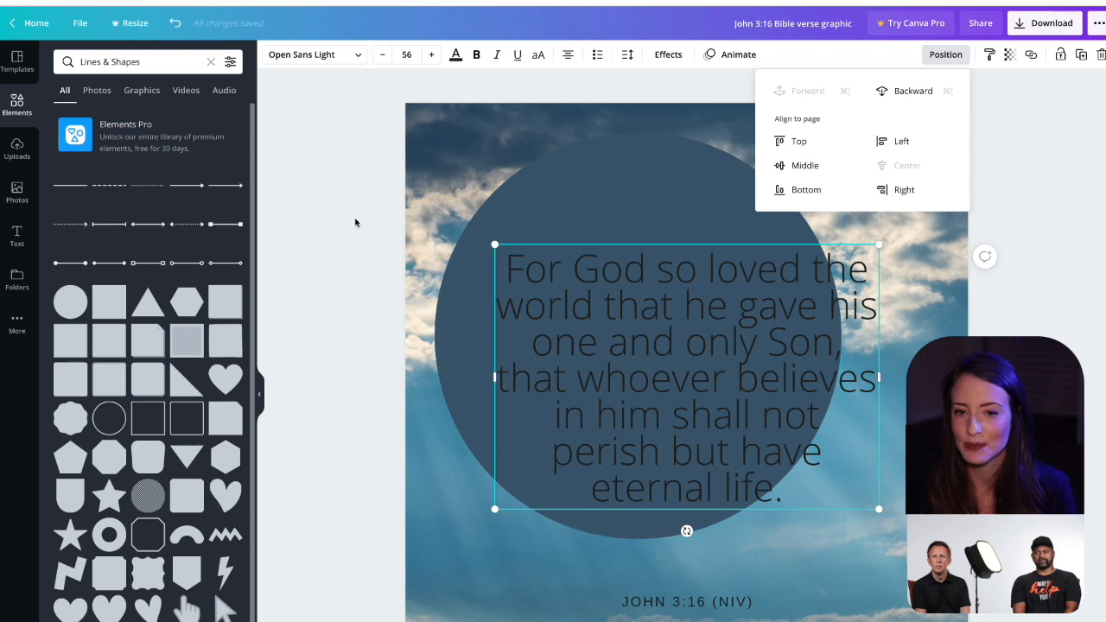
Step: Set the verse text to font size 48 and recolor it white
{"action": "left_click", "coordinate": [407, 54]}
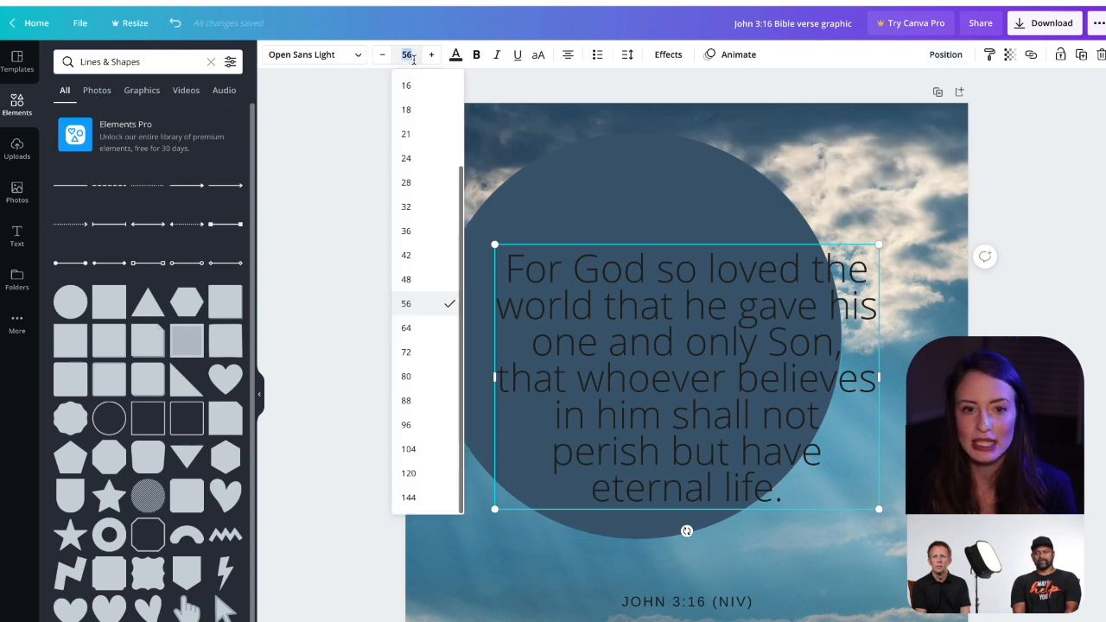
{"action": "left_click", "coordinate": [407, 288]}
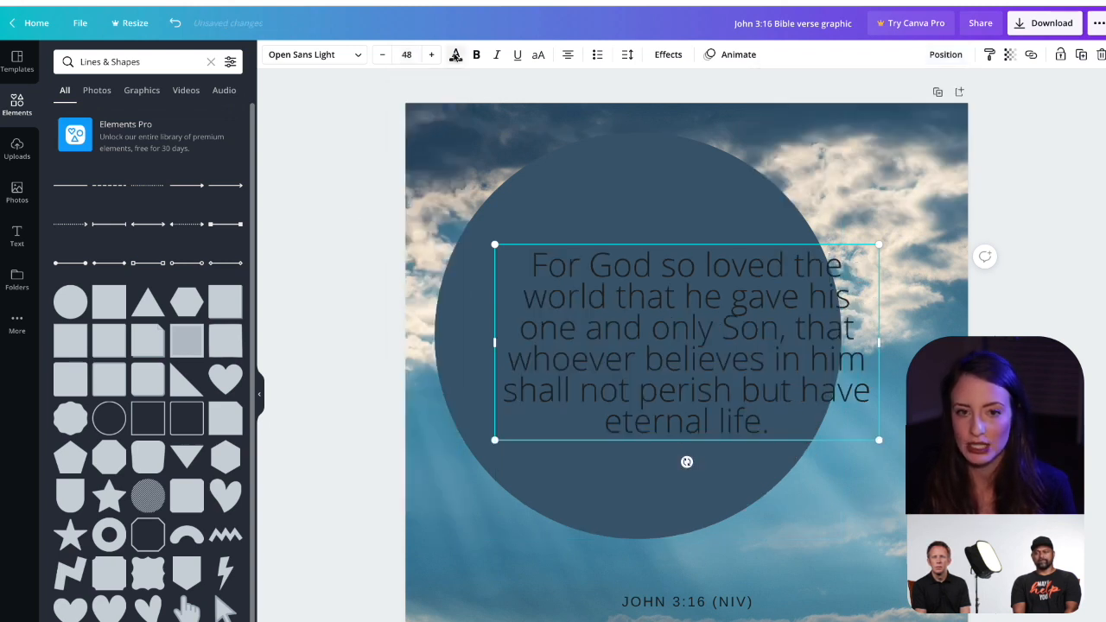
{"action": "left_click", "coordinate": [456, 54]}
{"action": "left_click", "coordinate": [230, 292]}
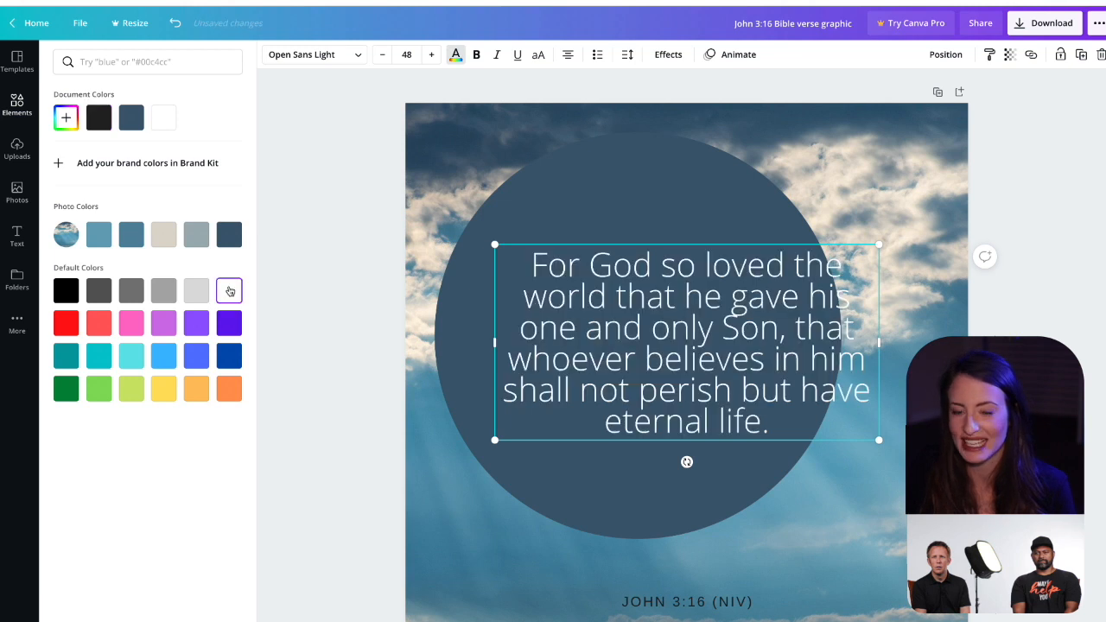
{"action": "left_click", "coordinate": [304, 290]}
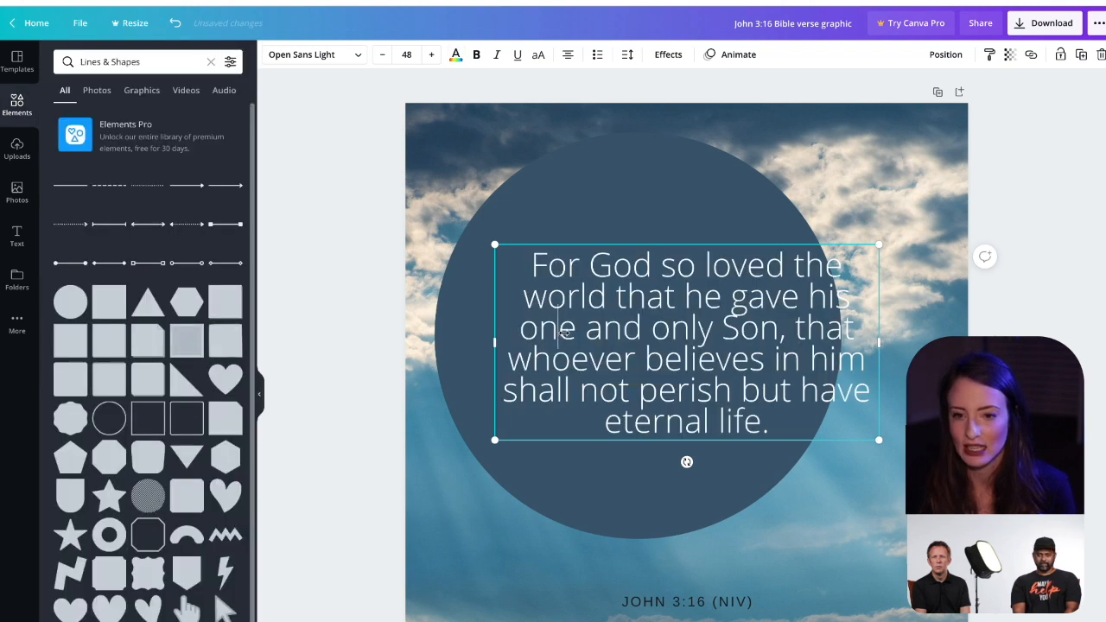
Step: Narrow the verse text box to fit within the circle and insert a line break before "the world"
{"action": "left_click_drag", "start_coordinate": [880, 342], "coordinate": [816, 339]}
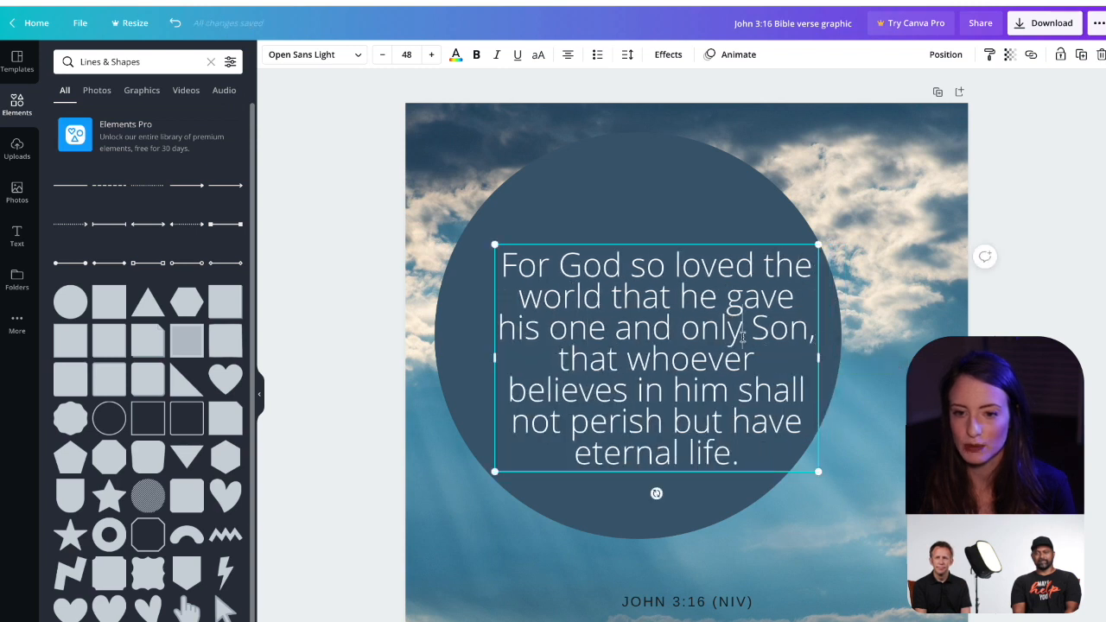
{"action": "left_click", "coordinate": [764, 267]}
{"action": "key", "text": "Return"}
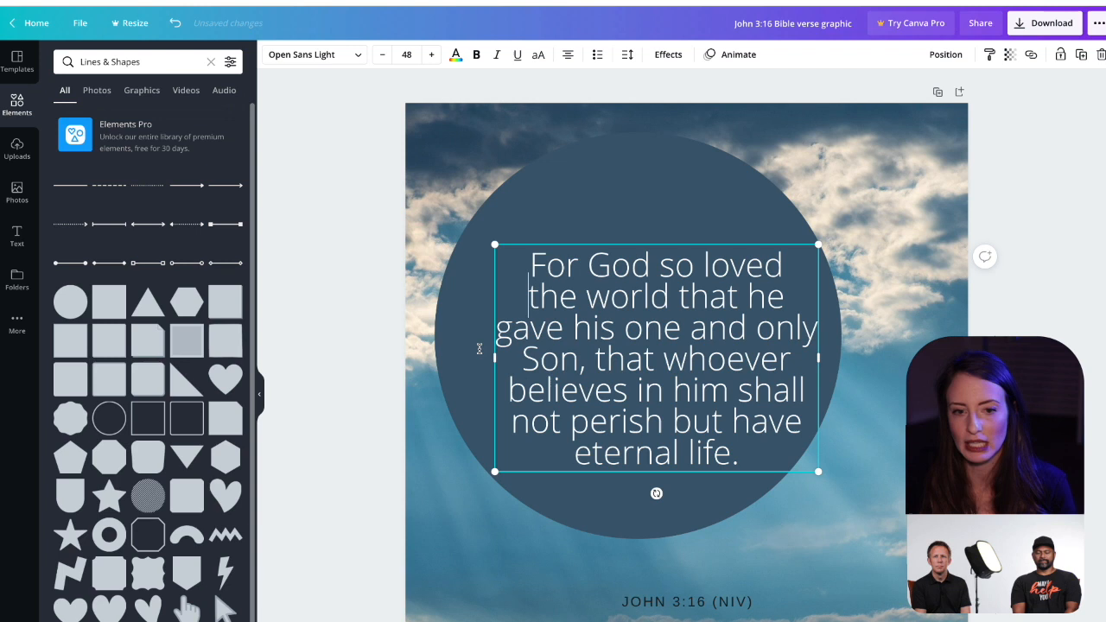
{"action": "left_click", "coordinate": [302, 331]}
Step: Center the verse text inside the circle, and move the circle and verse together to the page's horizontal center
{"action": "left_click", "coordinate": [634, 381]}
{"action": "left_click_drag", "start_coordinate": [633, 378], "coordinate": [611, 355]}
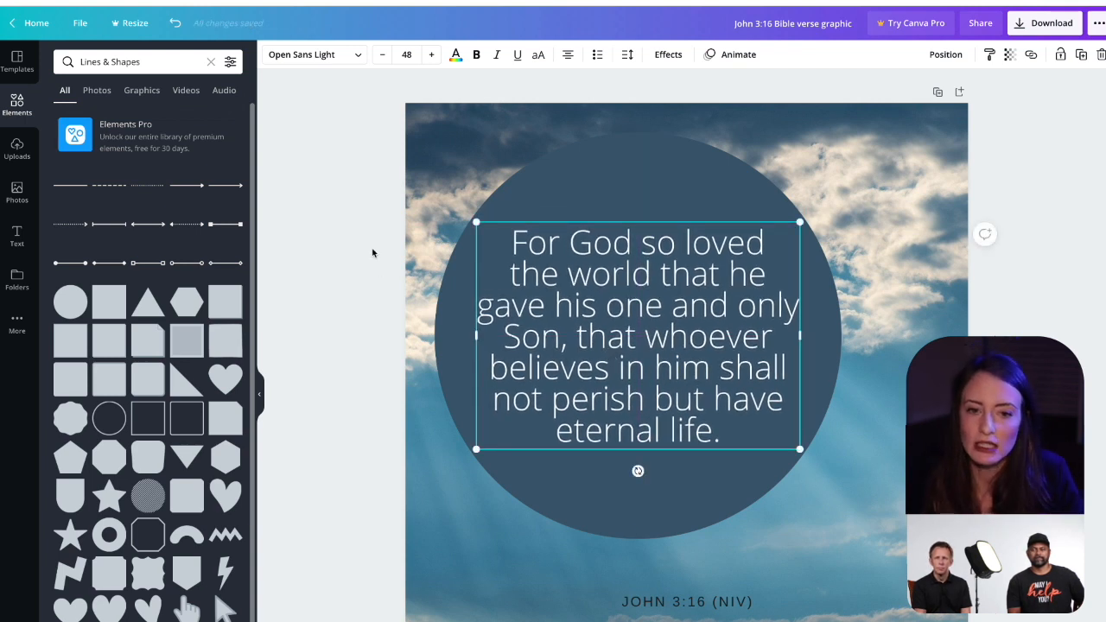
{"action": "left_click", "coordinate": [560, 212], "text": "shift"}
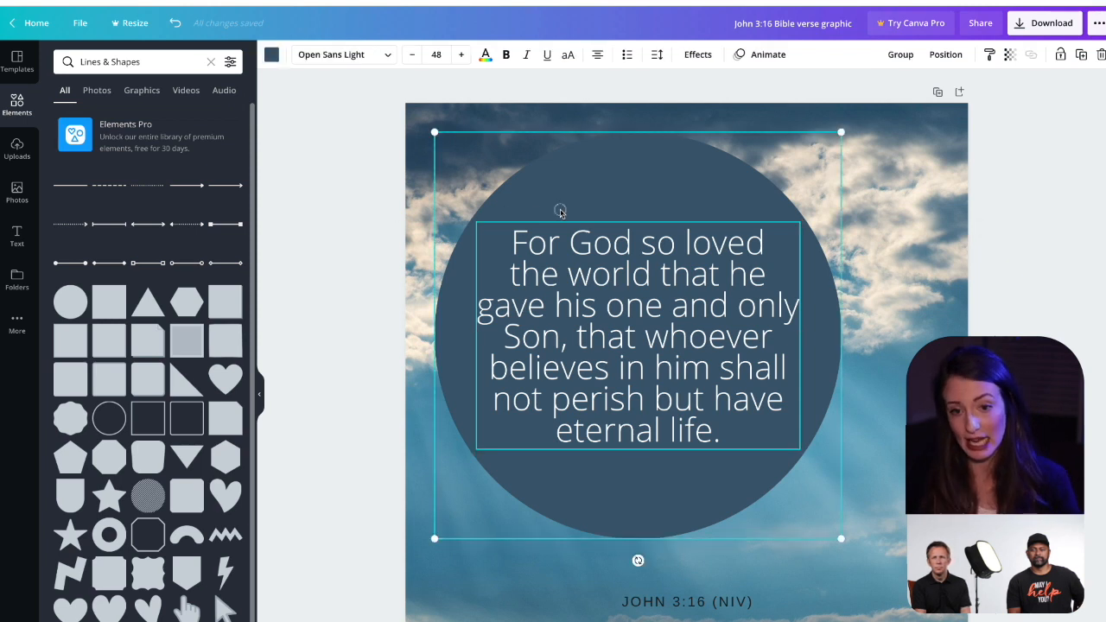
{"action": "left_click_drag", "start_coordinate": [560, 212], "coordinate": [608, 219]}
{"action": "left_click", "coordinate": [337, 230]}
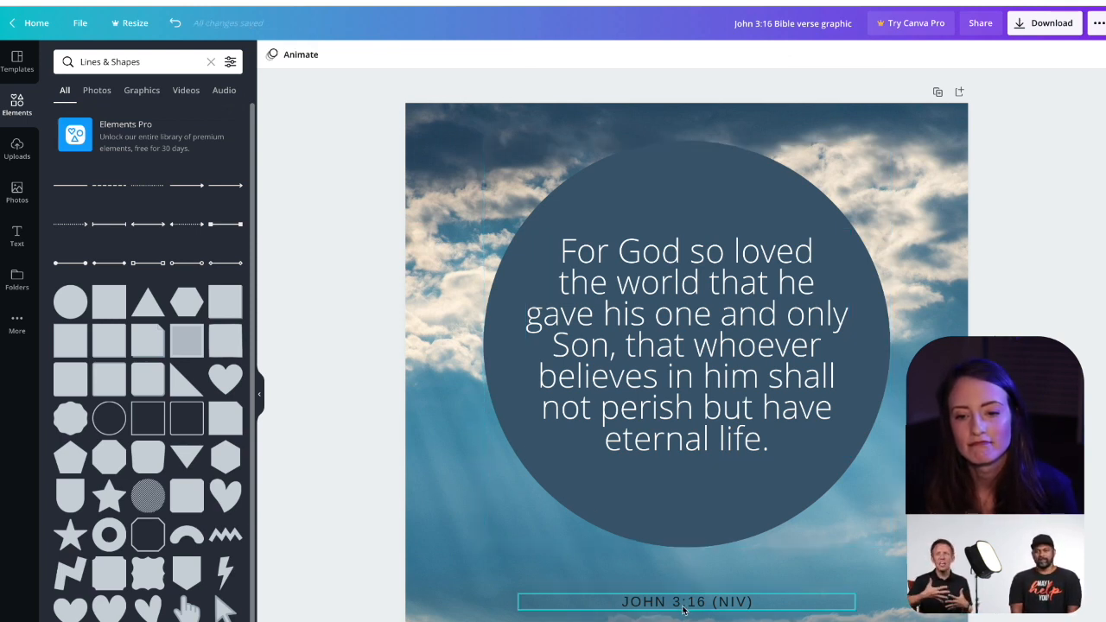
Step: Make the "JOHN 3:16 (NIV)" reference bold and recolor it white
{"action": "left_click", "coordinate": [683, 604]}
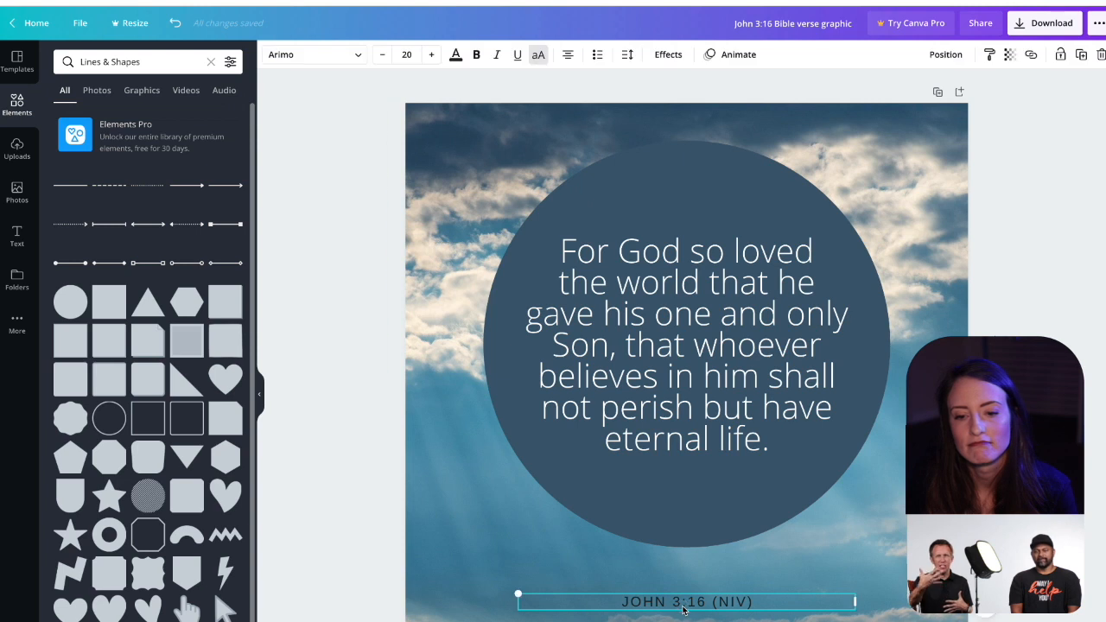
{"action": "left_click", "coordinate": [479, 61]}
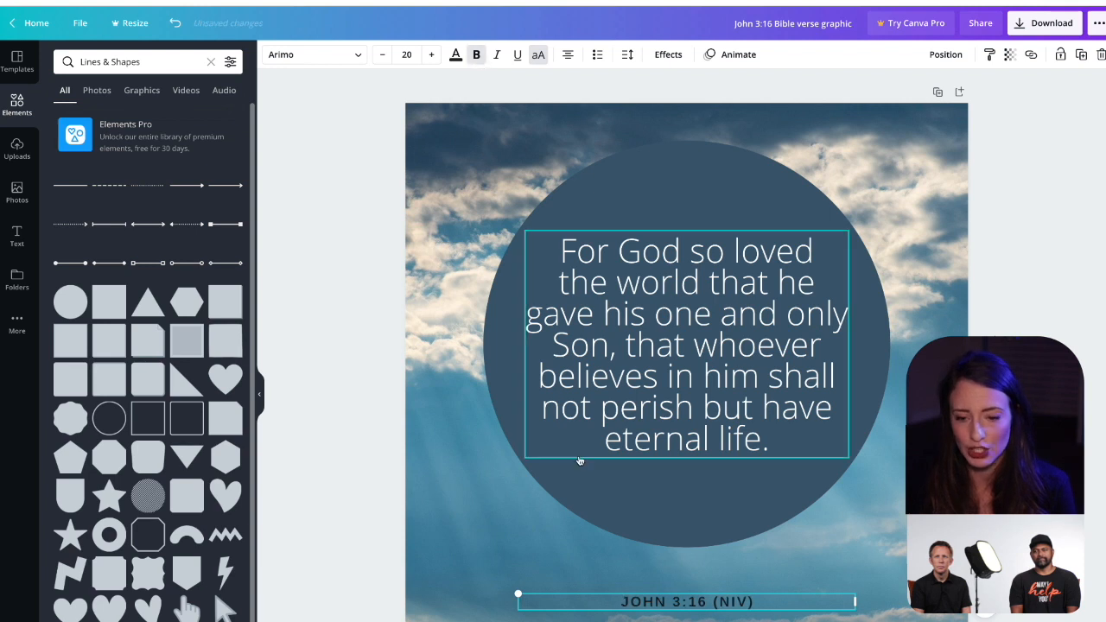
{"action": "left_click", "coordinate": [456, 54]}
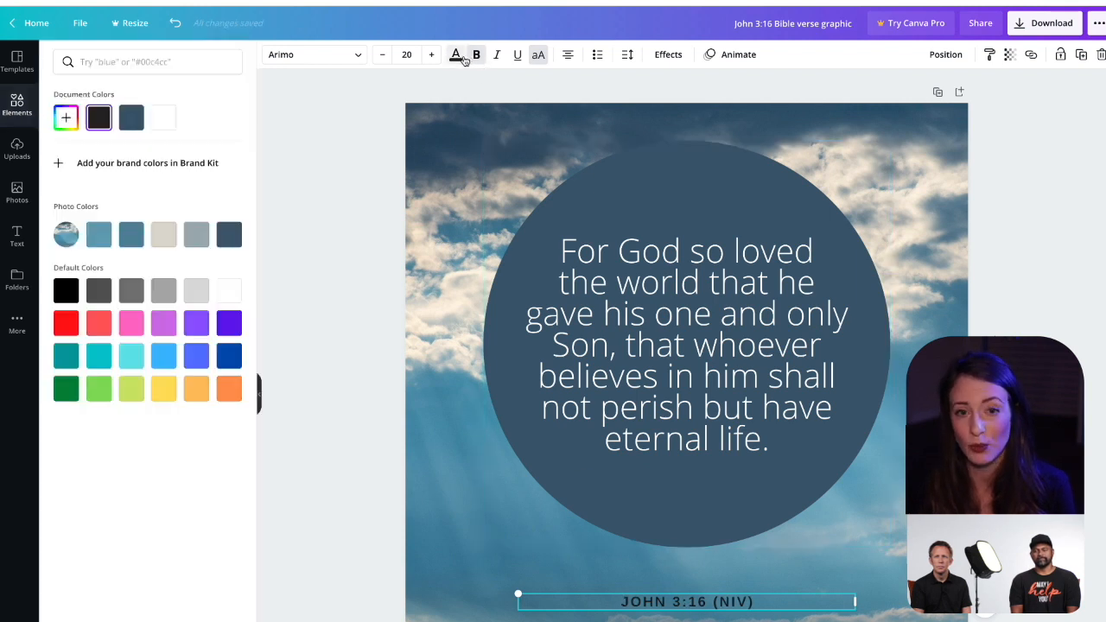
{"action": "left_click", "coordinate": [229, 301]}
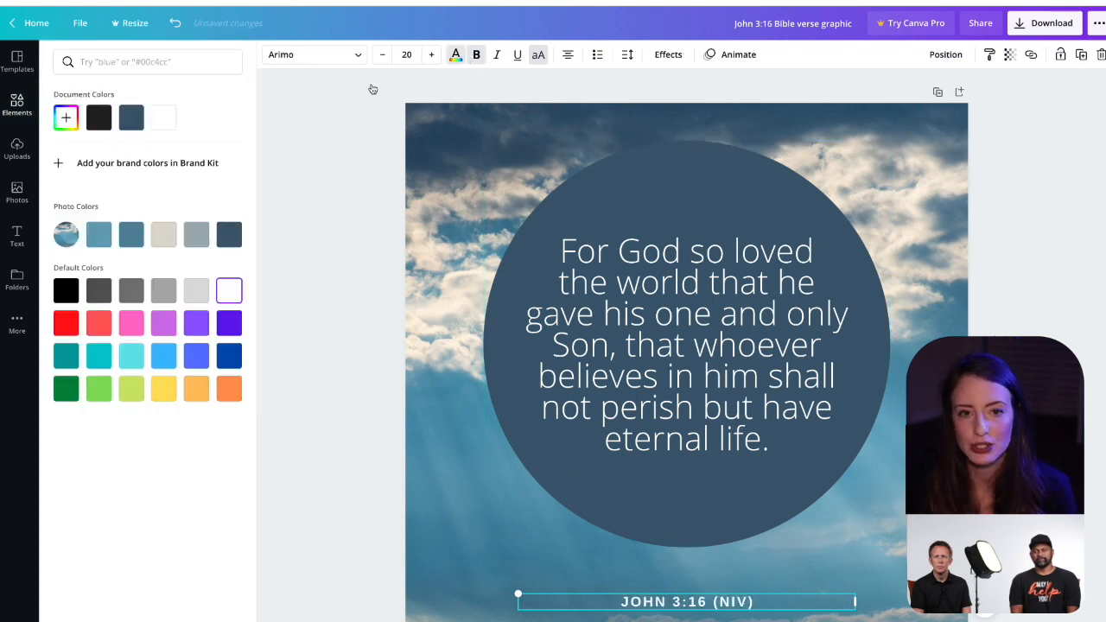
Step: Change the reference text's font to Nickainley and turn off its uppercase formatting
{"action": "left_click", "coordinate": [354, 56]}
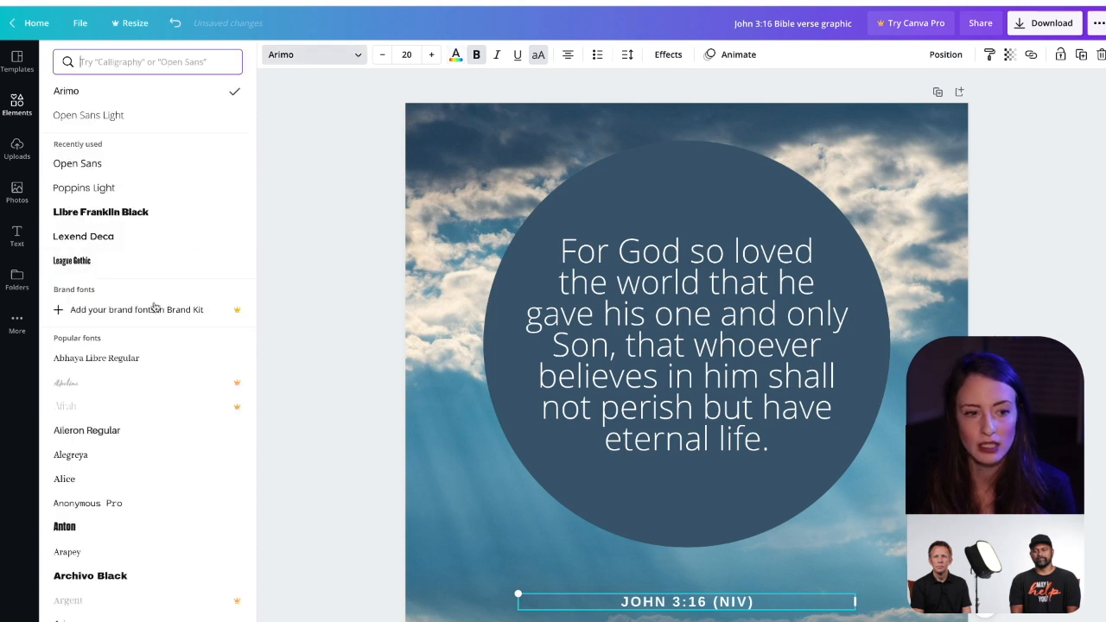
{"action": "scroll", "coordinate": [100, 415], "scroll_direction": "down", "scroll_amount": 1}
{"action": "scroll", "coordinate": [100, 419], "scroll_direction": "down", "scroll_amount": 4}
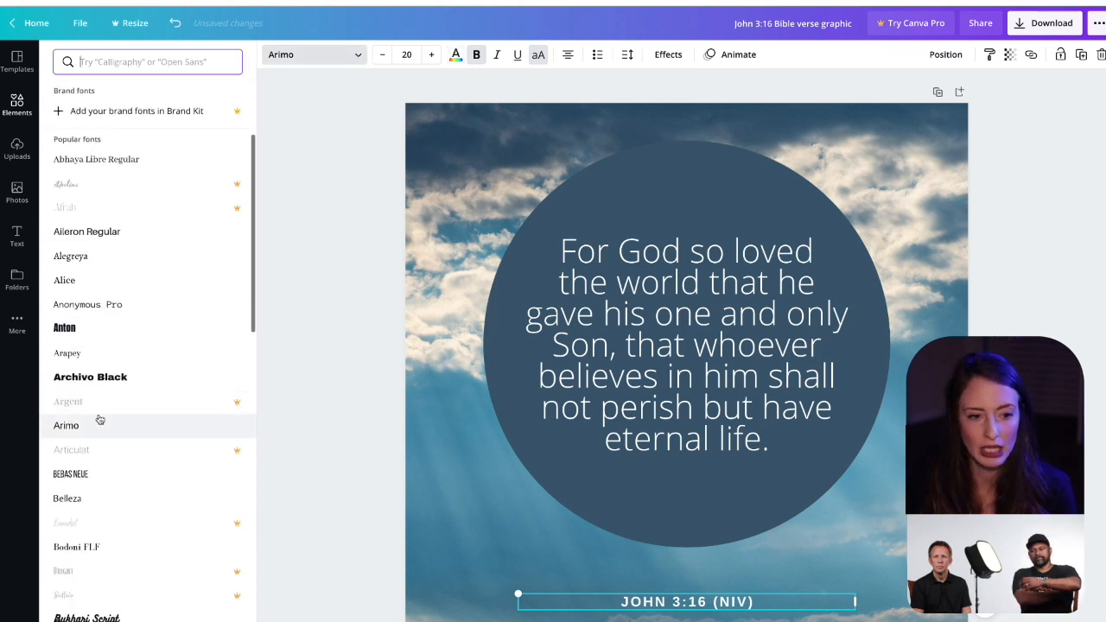
{"action": "scroll", "coordinate": [109, 383], "scroll_direction": "down", "scroll_amount": 2}
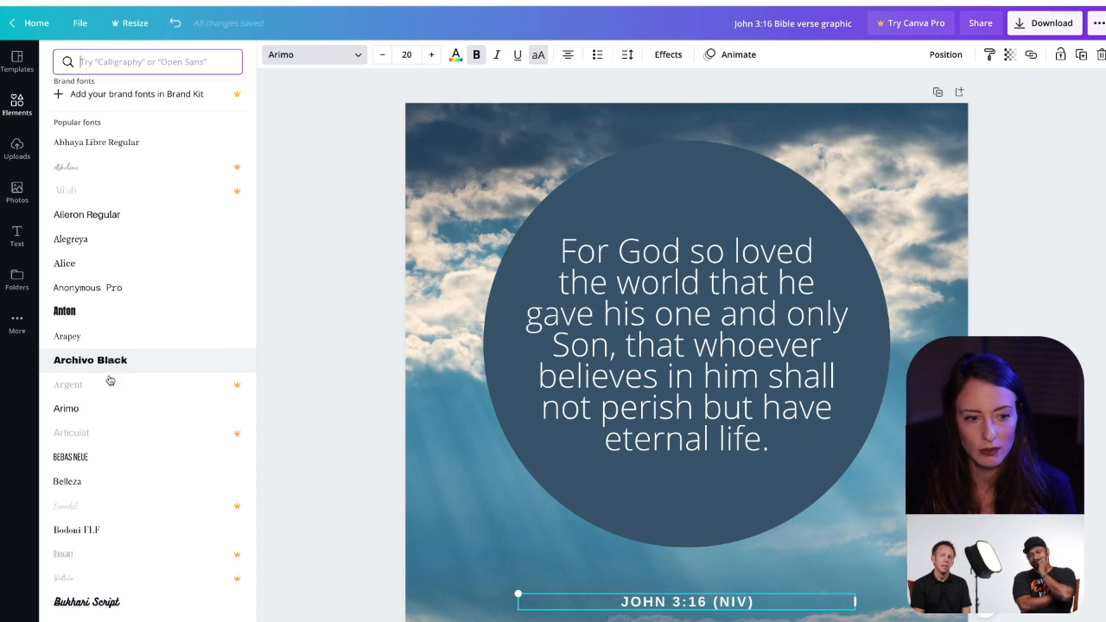
{"action": "scroll", "coordinate": [110, 440], "scroll_direction": "down", "scroll_amount": 5}
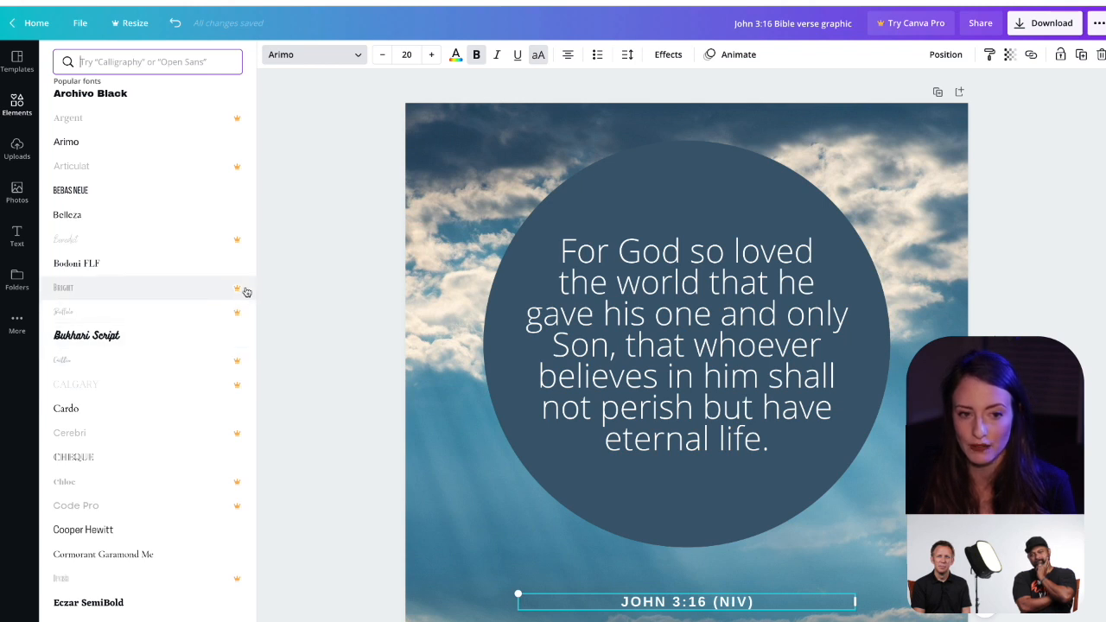
{"action": "scroll", "coordinate": [242, 301], "scroll_direction": "down", "scroll_amount": 9}
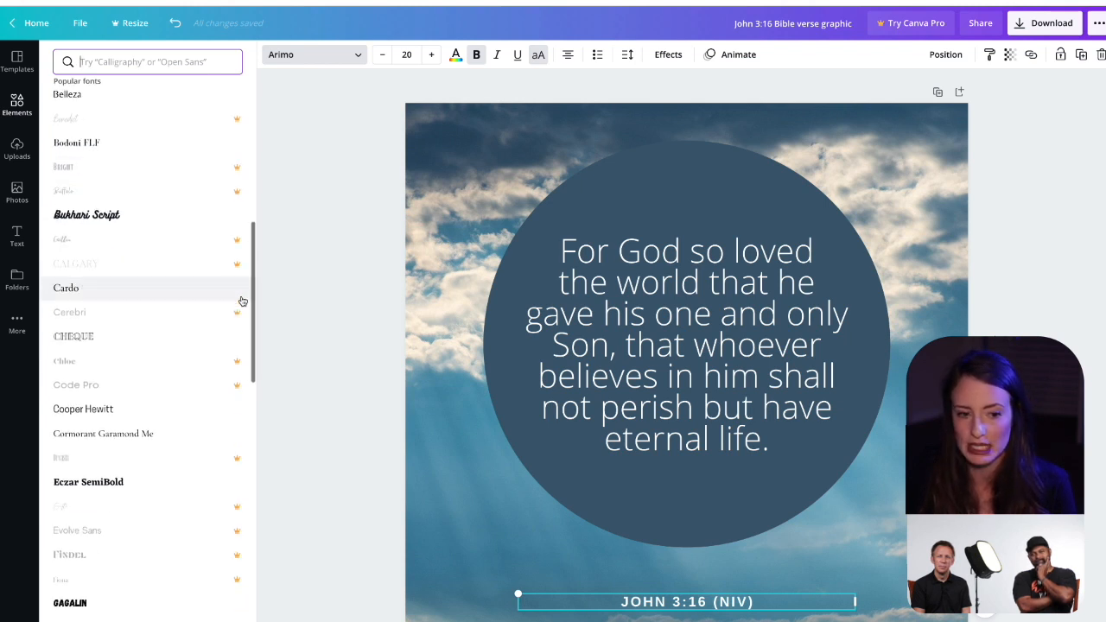
{"action": "scroll", "coordinate": [242, 301], "scroll_direction": "down", "scroll_amount": 4}
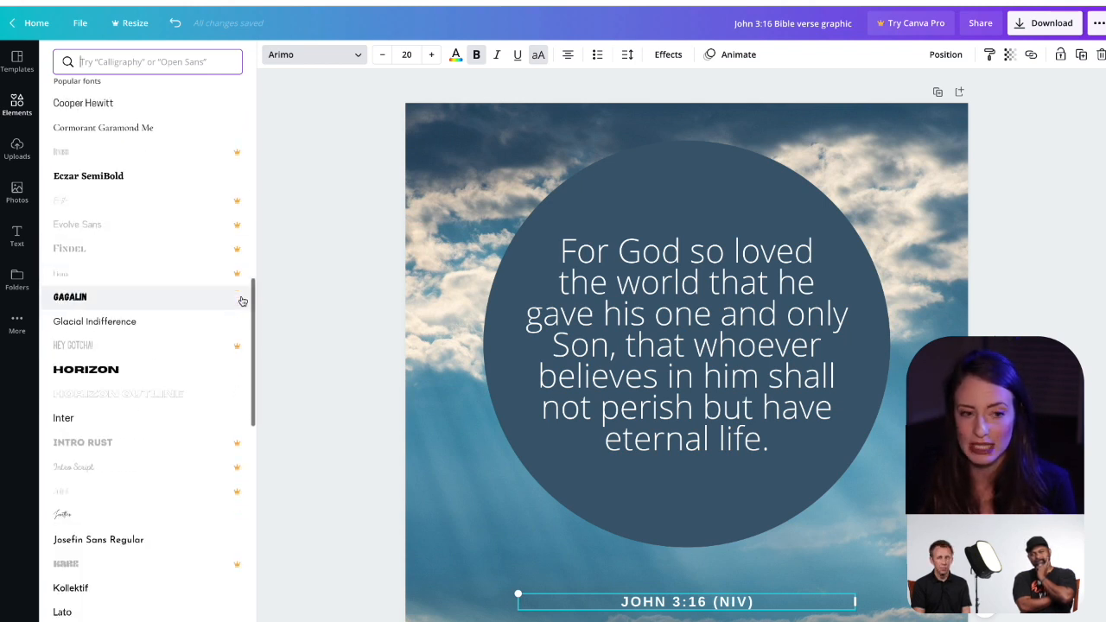
{"action": "scroll", "coordinate": [243, 301], "scroll_direction": "down", "scroll_amount": 5}
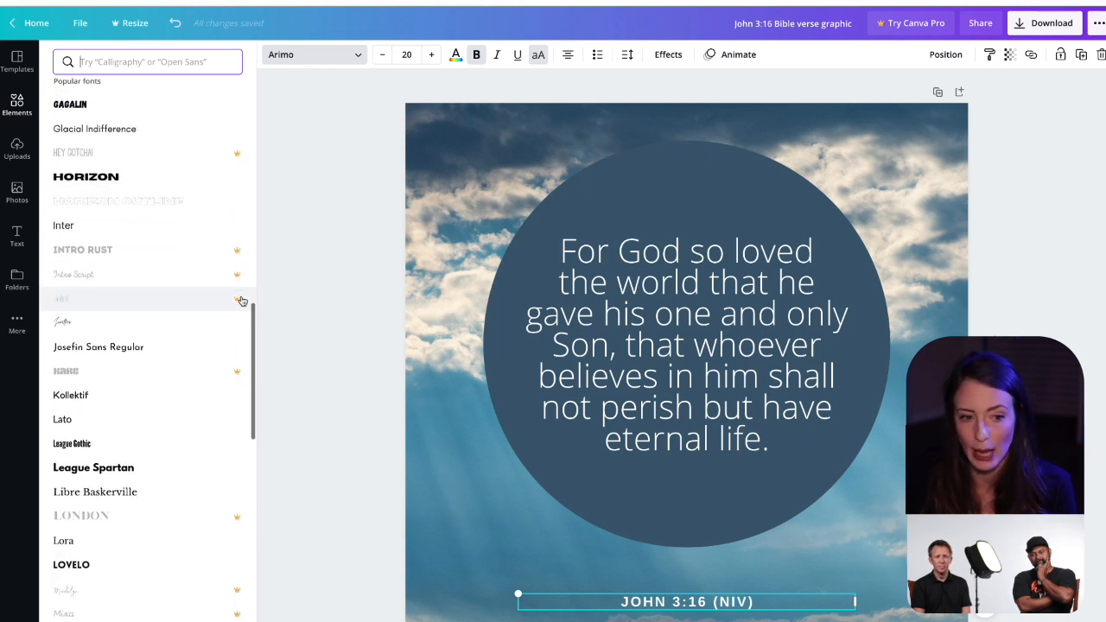
{"action": "scroll", "coordinate": [242, 300], "scroll_direction": "down", "scroll_amount": 7}
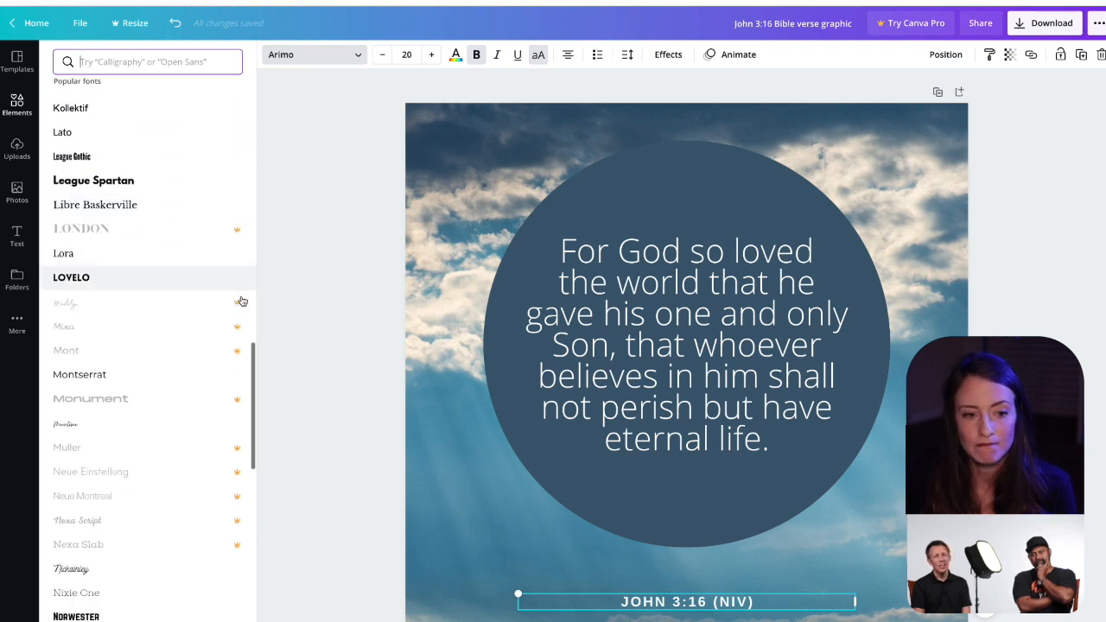
{"action": "scroll", "coordinate": [186, 456], "scroll_direction": "down", "scroll_amount": 1}
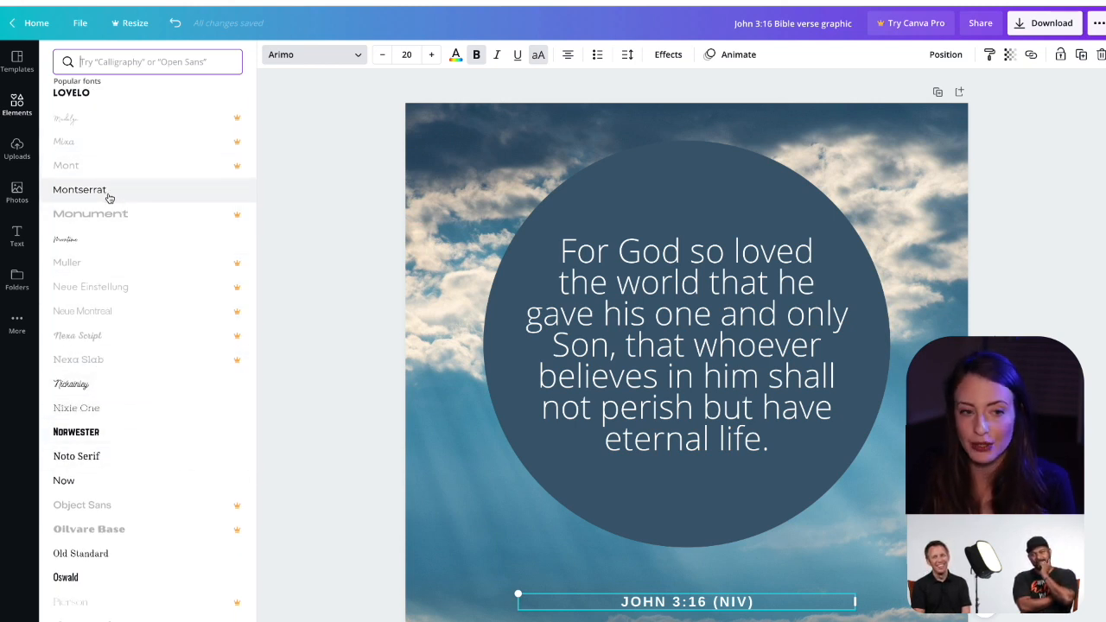
{"action": "left_click", "coordinate": [88, 388]}
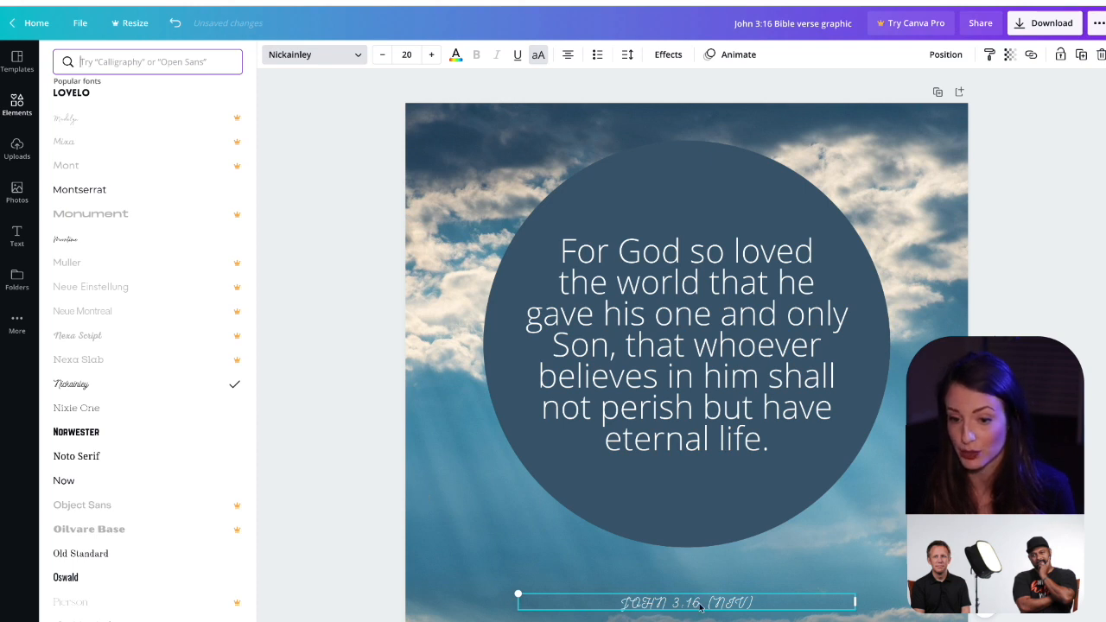
{"action": "left_click", "coordinate": [539, 57]}
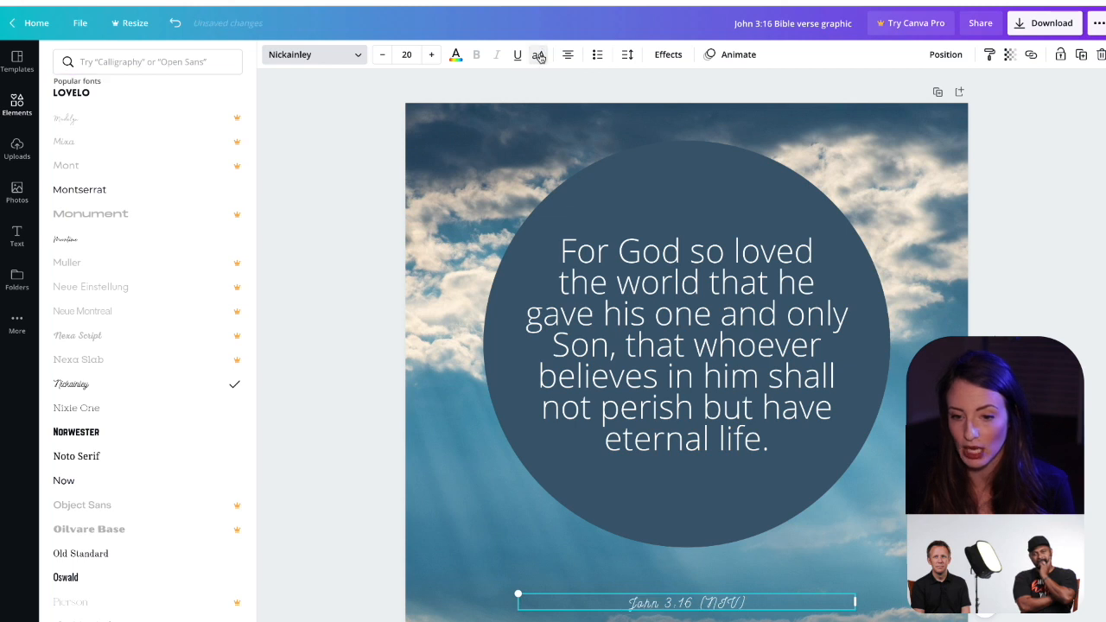
Step: Delete "(NIV)" from the reference and move "John 3:16" up inside the circle, below the verse
{"action": "double_click", "coordinate": [776, 606]}
{"action": "key", "text": "BackSpace"}
{"action": "key", "text": "BackSpace"}
{"action": "key", "text": "BackSpace"}
{"action": "key", "text": "BackSpace"}
{"action": "key", "text": "BackSpace"}
{"action": "key", "text": "BackSpace"}
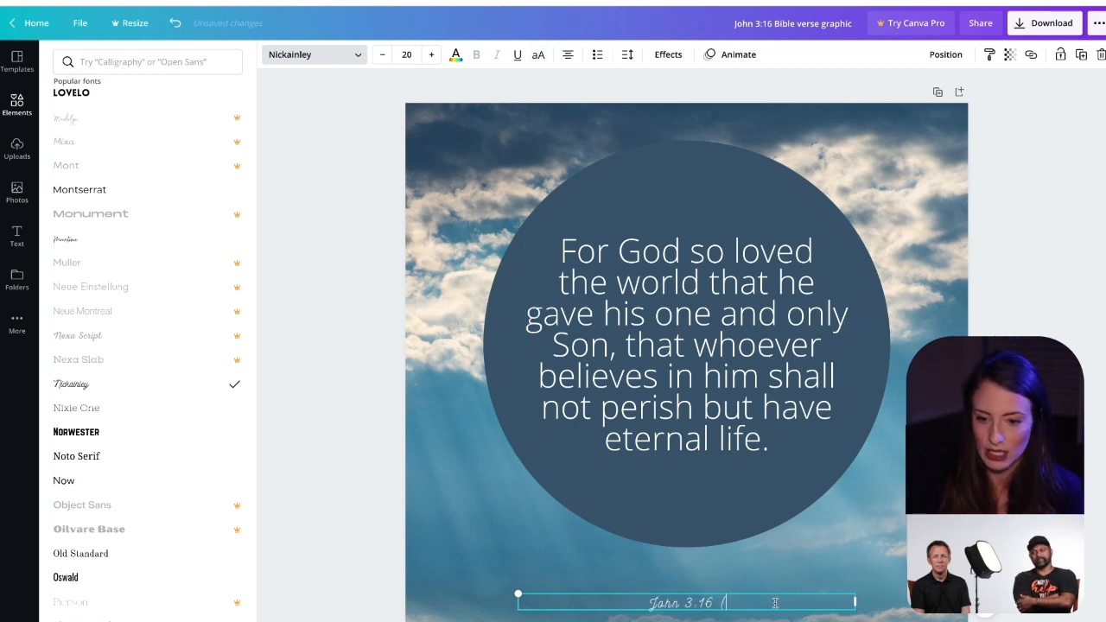
{"action": "key", "text": "Escape"}
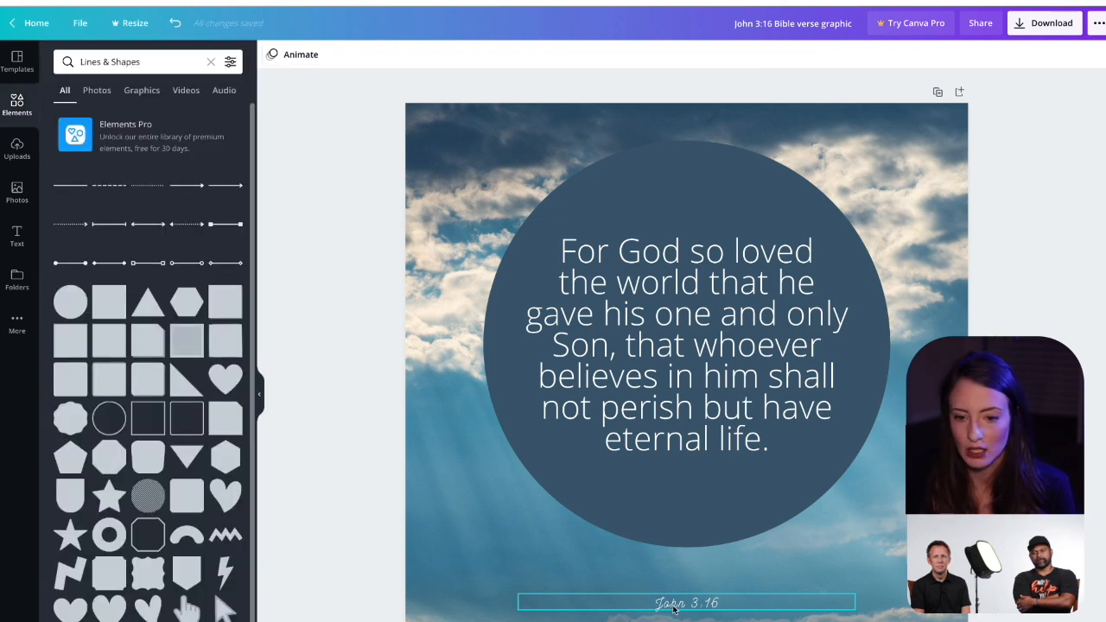
{"action": "left_click_drag", "start_coordinate": [674, 603], "coordinate": [676, 502]}
{"action": "left_click", "coordinate": [298, 459]}
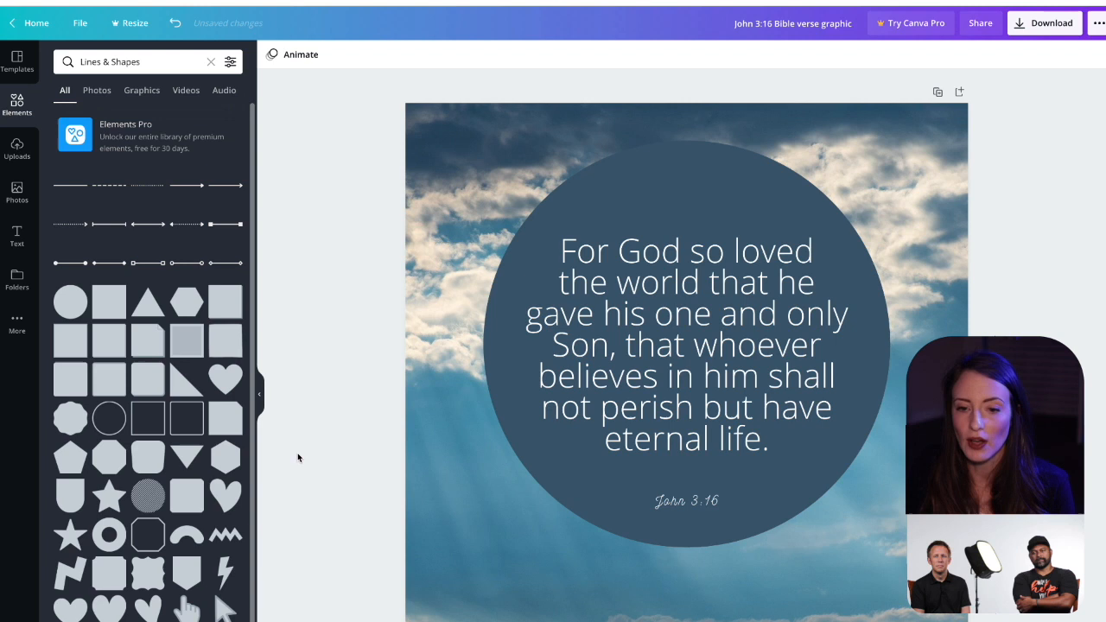
Step: Set the verse text to font size 36 and its line spacing to 1.47
{"action": "left_click", "coordinate": [691, 363]}
{"action": "left_click", "coordinate": [406, 55]}
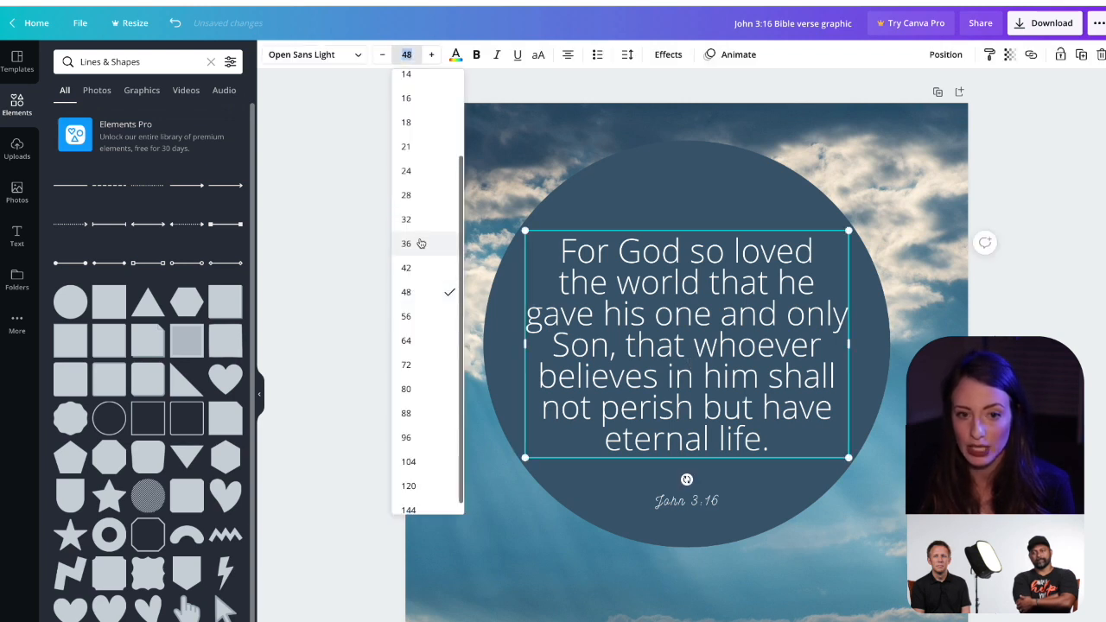
{"action": "left_click", "coordinate": [417, 244]}
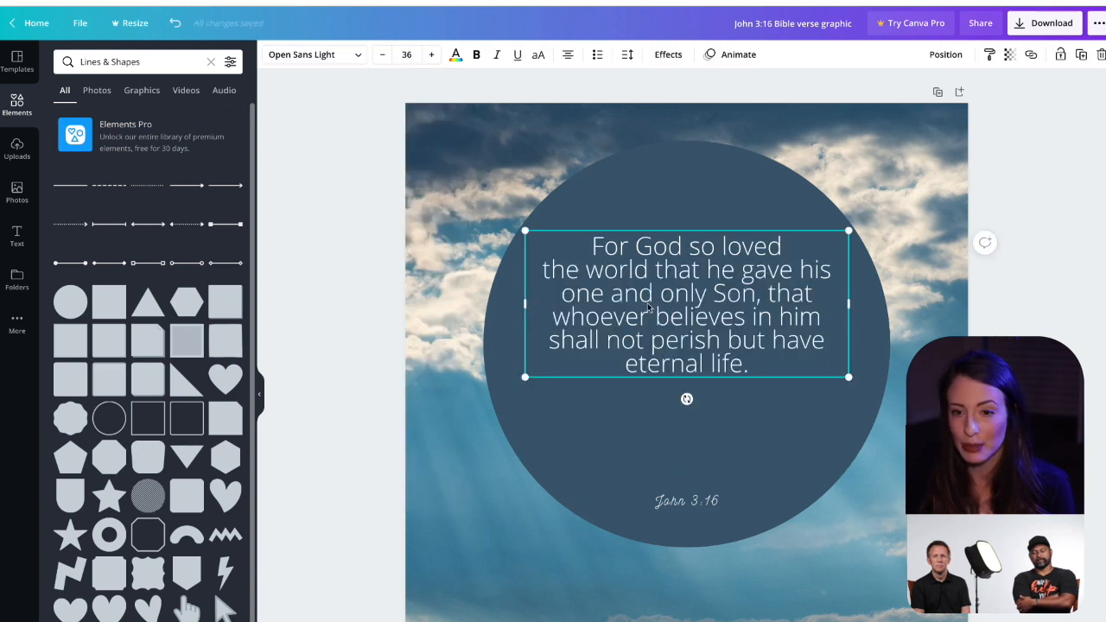
{"action": "left_click", "coordinate": [628, 56]}
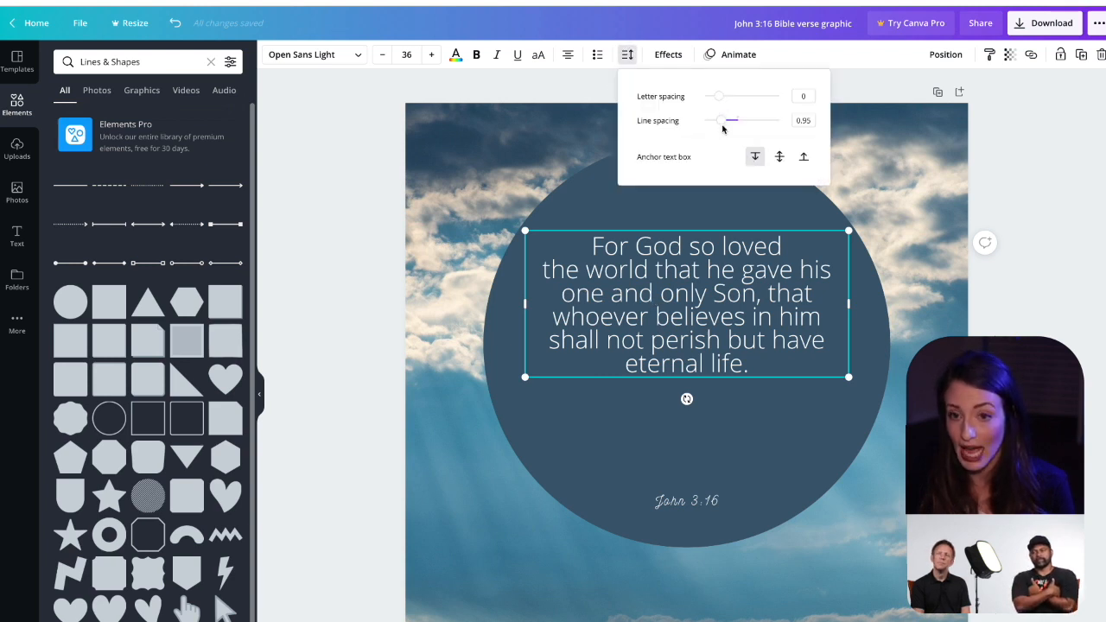
{"action": "mouse_move", "coordinate": [721, 118]}
{"action": "left_mouse_down"}
{"action": "mouse_move", "coordinate": [747, 123]}
{"action": "mouse_move", "coordinate": [736, 122]}
{"action": "left_mouse_up"}
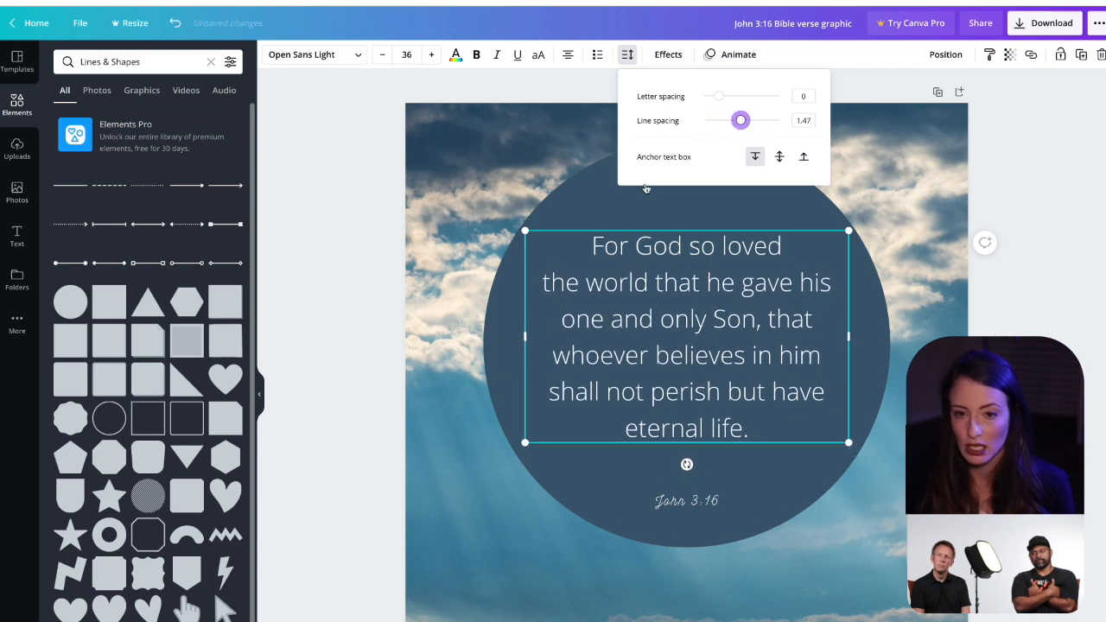
Step: Make the dark blue circle slightly transparent so the sky photo shows through
{"action": "left_click", "coordinate": [623, 199]}
{"action": "left_click", "coordinate": [1009, 54]}
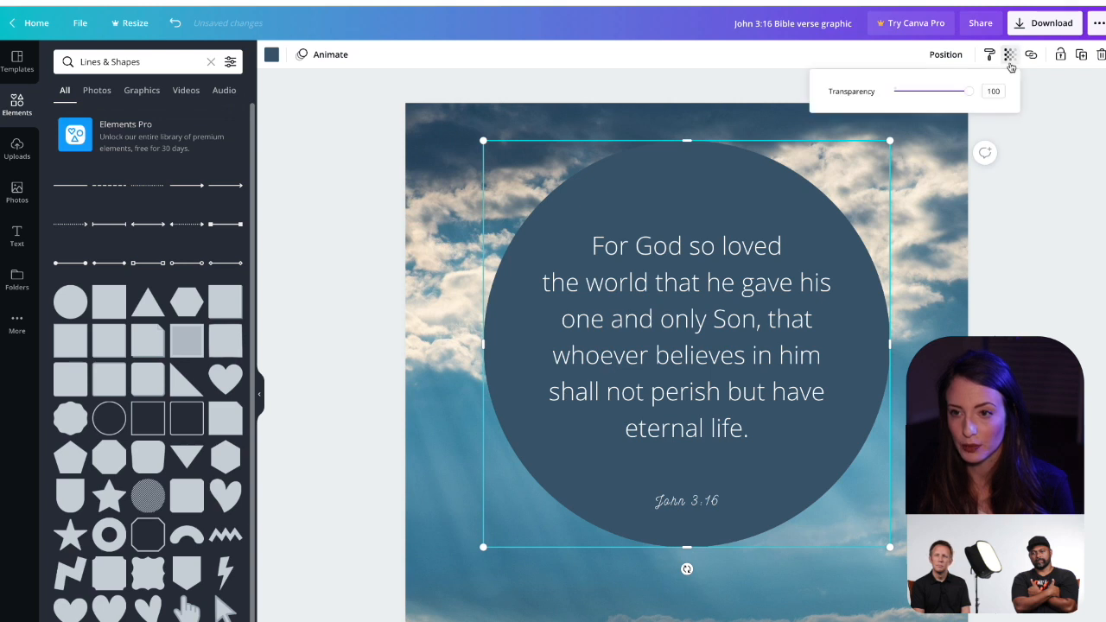
{"action": "left_click_drag", "start_coordinate": [971, 92], "coordinate": [963, 92]}
{"action": "left_click", "coordinate": [329, 235]}
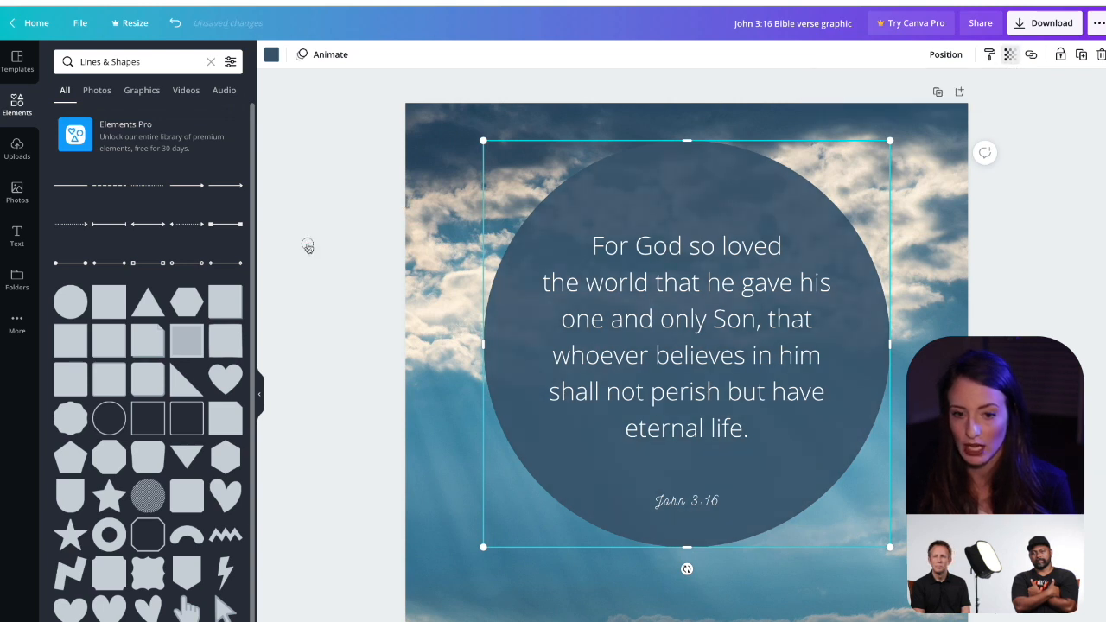
Step: Move the circle, verse and reference together down to the vertical center of the page
{"action": "left_click", "coordinate": [343, 190]}
{"action": "left_click_drag", "start_coordinate": [353, 146], "coordinate": [657, 546]}
{"action": "left_click_drag", "start_coordinate": [685, 351], "coordinate": [686, 393]}
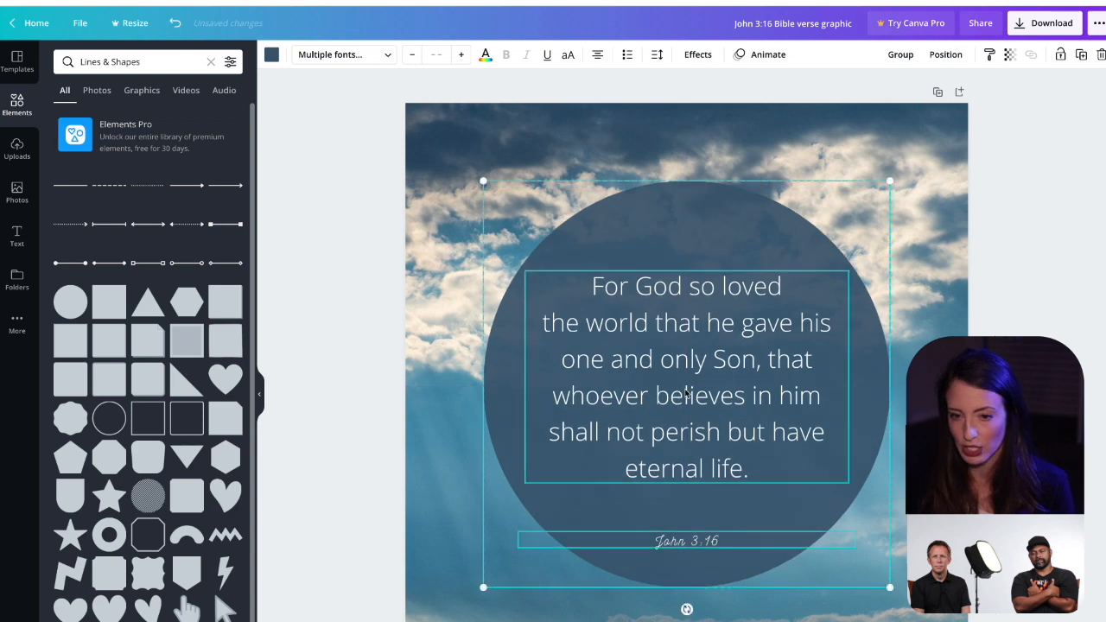
{"action": "left_click", "coordinate": [449, 251]}
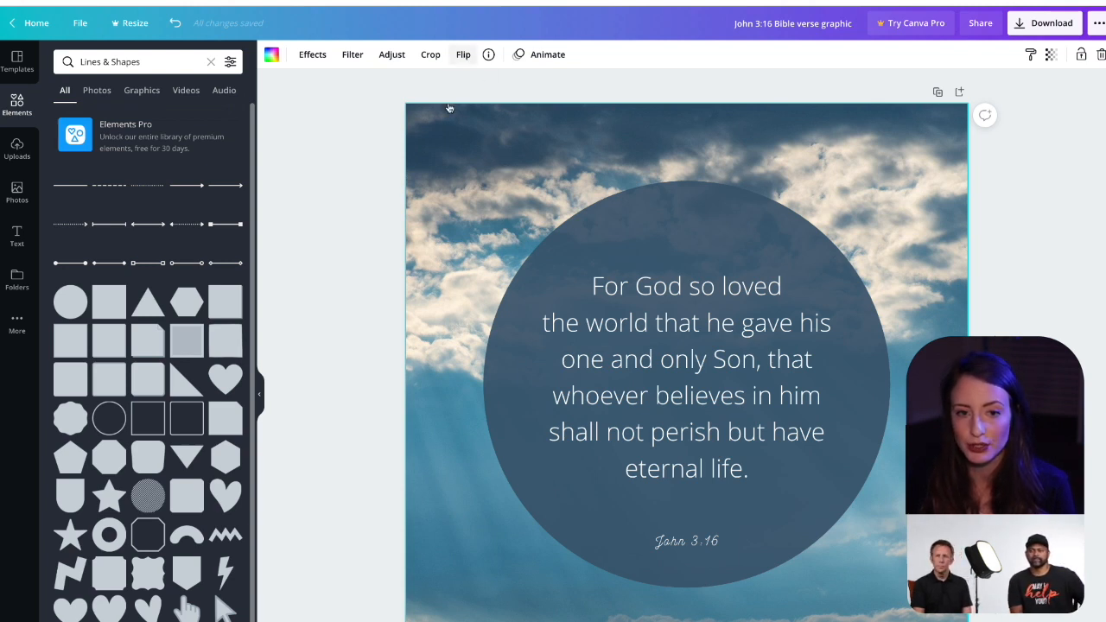
Step: Flip the sky background photo horizontally and set its blur to 6, keeping the saturation at 0
{"action": "left_click", "coordinate": [464, 54]}
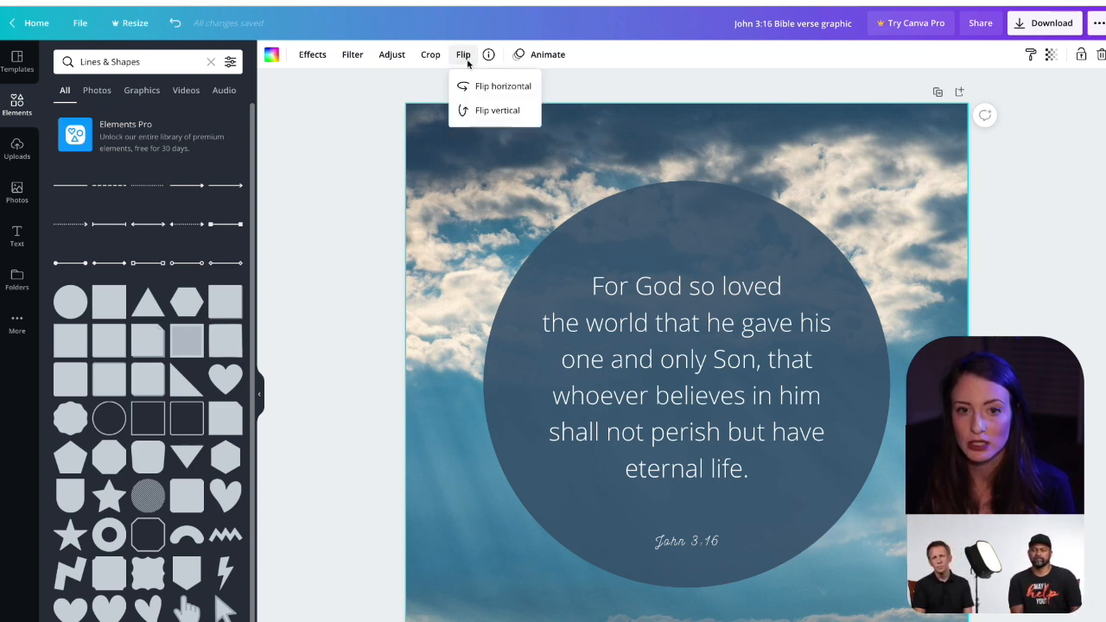
{"action": "left_click", "coordinate": [502, 90]}
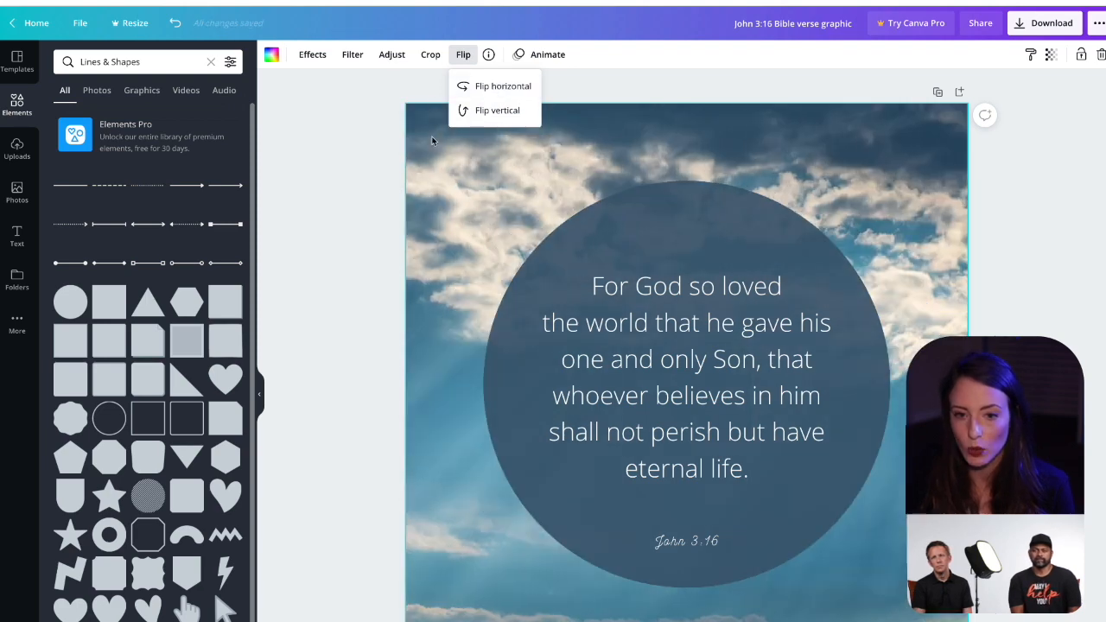
{"action": "left_click", "coordinate": [391, 55]}
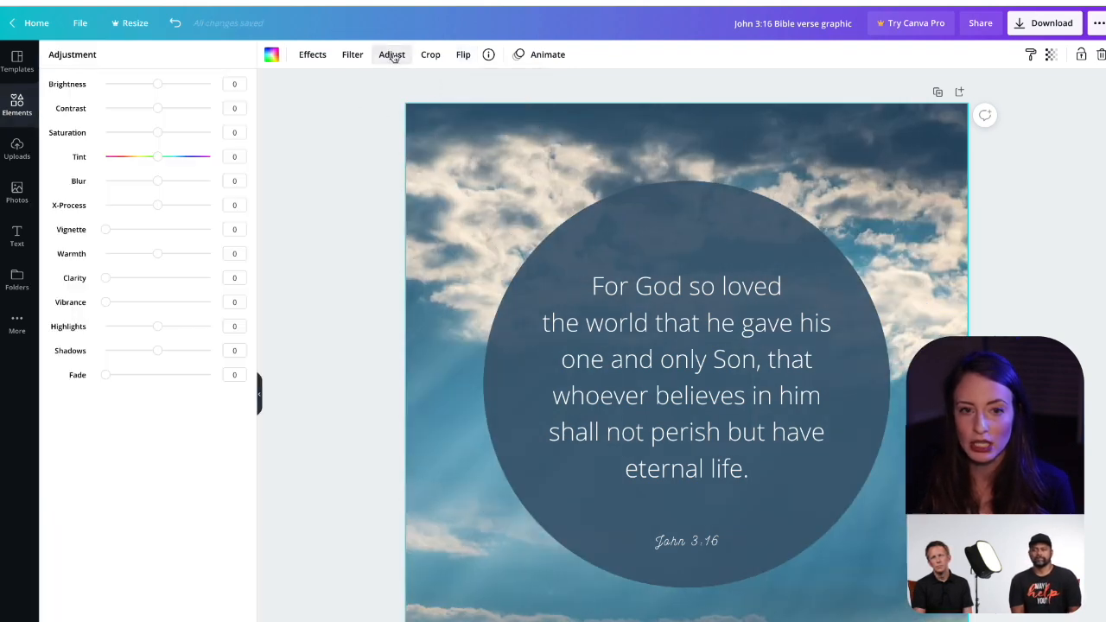
{"action": "left_click_drag", "start_coordinate": [156, 181], "coordinate": [162, 181]}
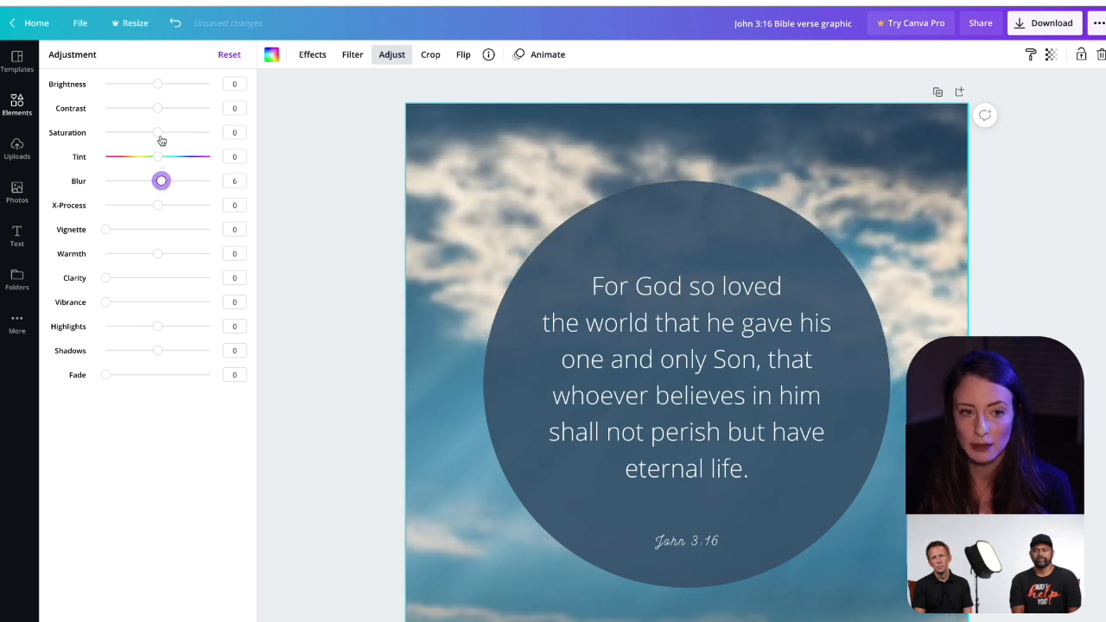
{"action": "mouse_move", "coordinate": [157, 132]}
{"action": "left_mouse_down"}
{"action": "mouse_move", "coordinate": [104, 133]}
{"action": "mouse_move", "coordinate": [159, 133]}
{"action": "left_mouse_up"}
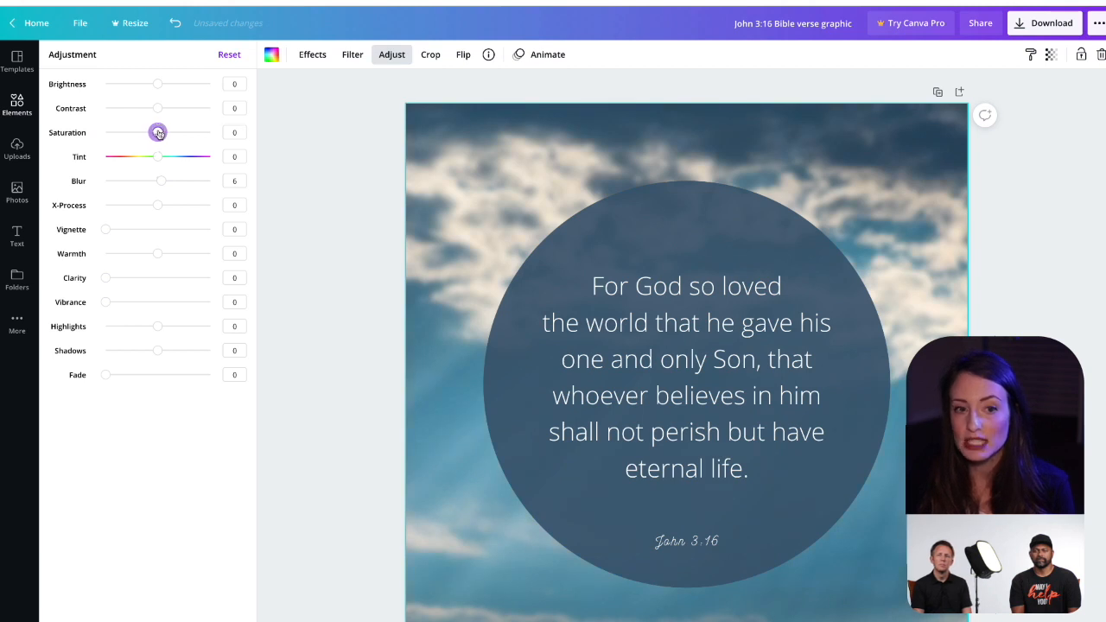
{"action": "left_click", "coordinate": [318, 54]}
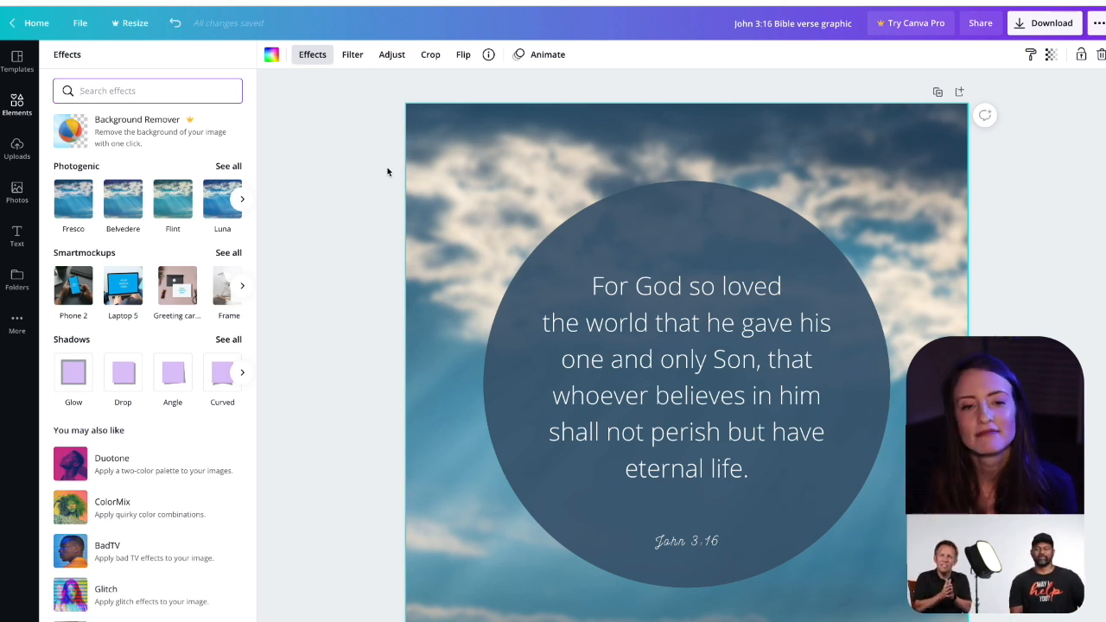
{"action": "left_click", "coordinate": [349, 213]}
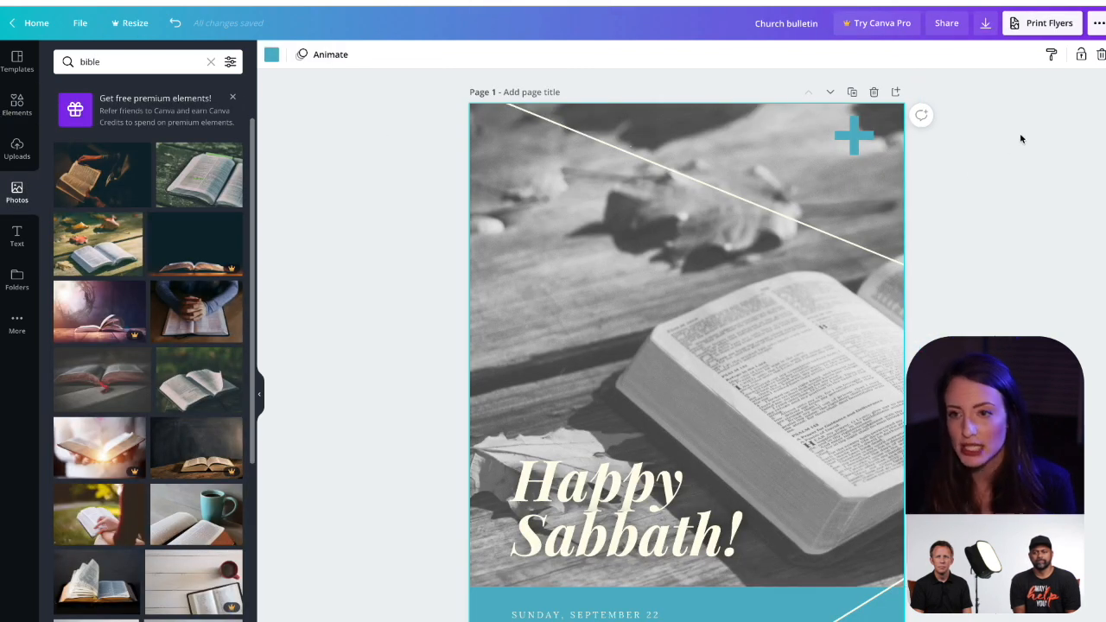
Step: Download all pages of the Church bulletin design as a PDF Print file and dismiss the sharing offer
{"action": "left_click", "coordinate": [1036, 26]}
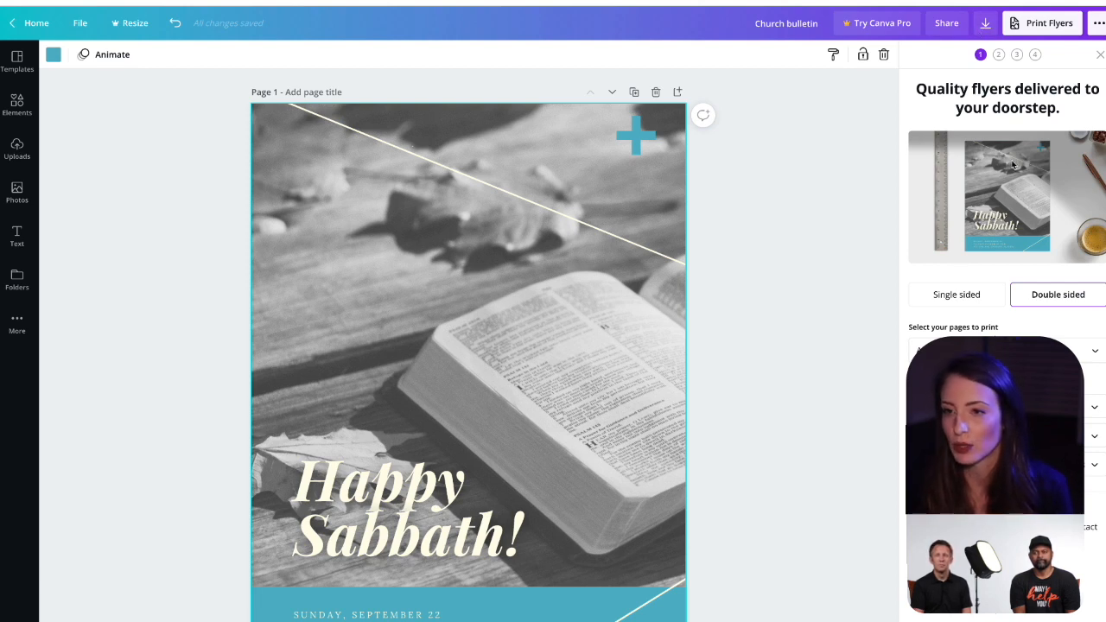
{"action": "left_click", "coordinate": [986, 26]}
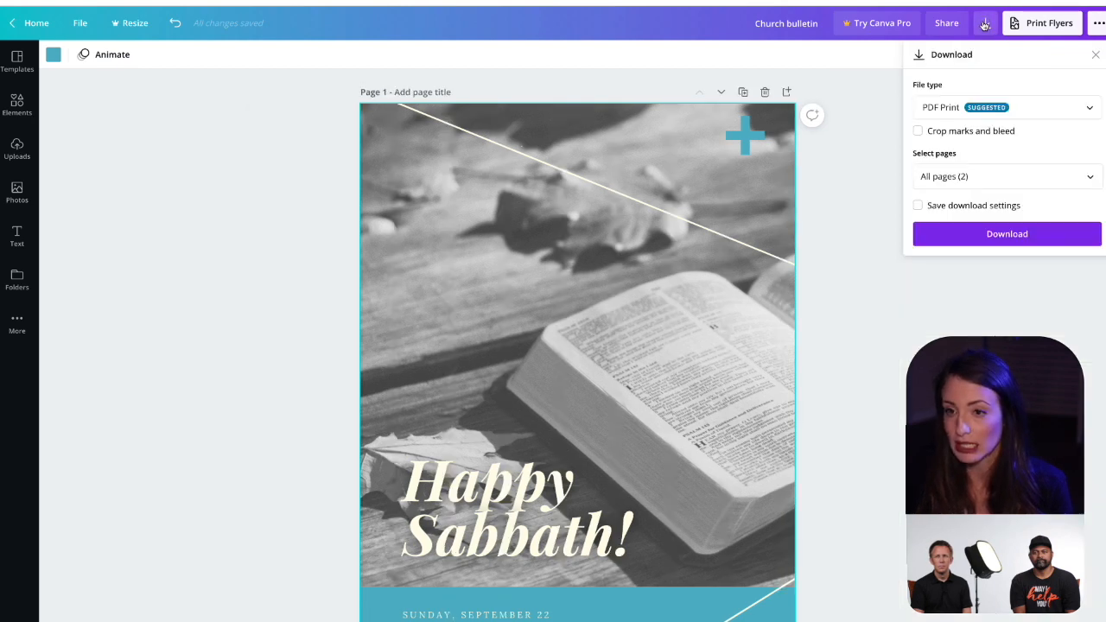
{"action": "left_click", "coordinate": [961, 115]}
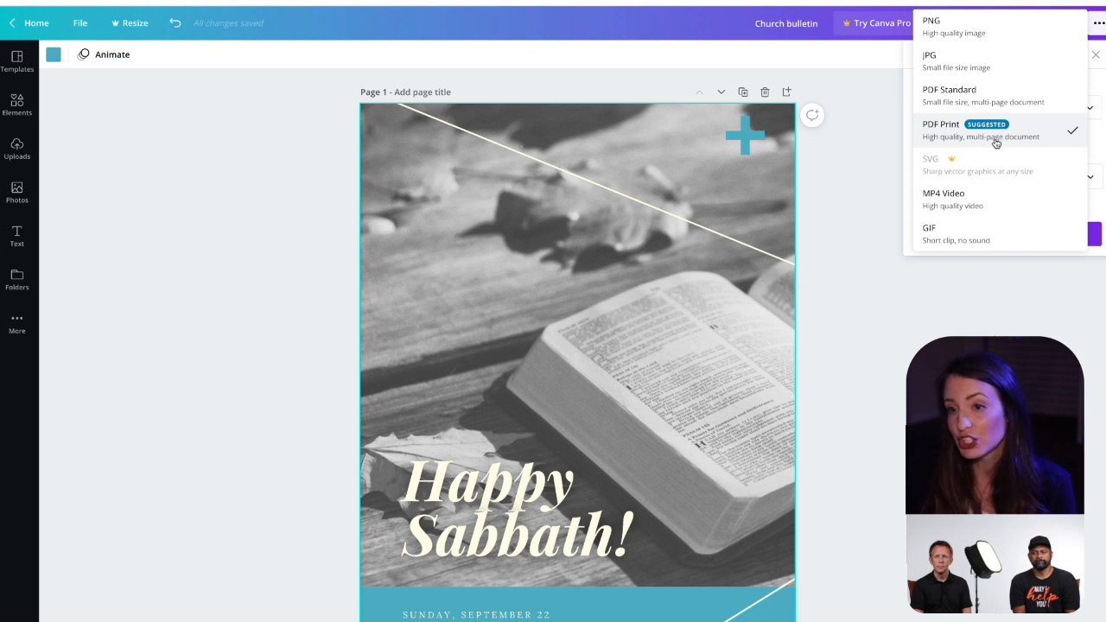
{"action": "left_click", "coordinate": [946, 136]}
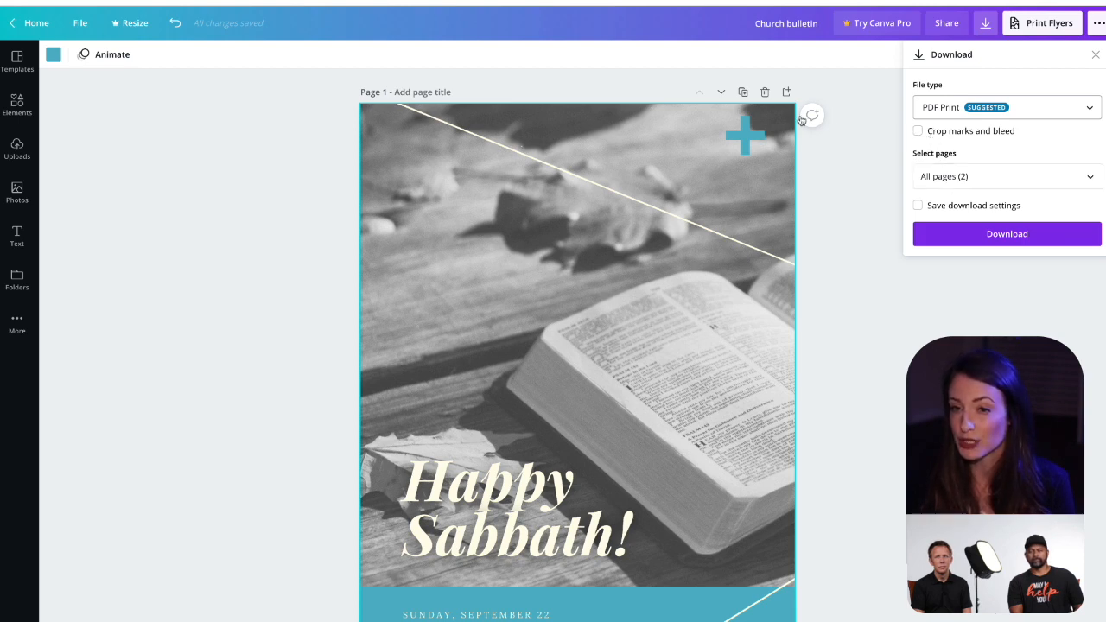
{"action": "left_click", "coordinate": [957, 236]}
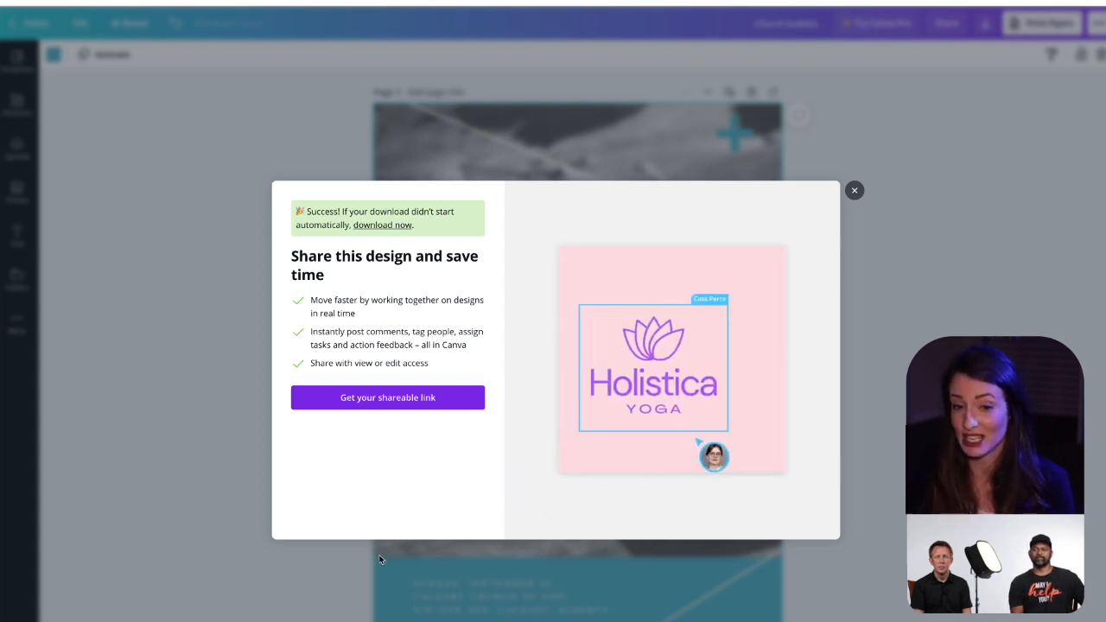
{"action": "left_click", "coordinate": [854, 192]}
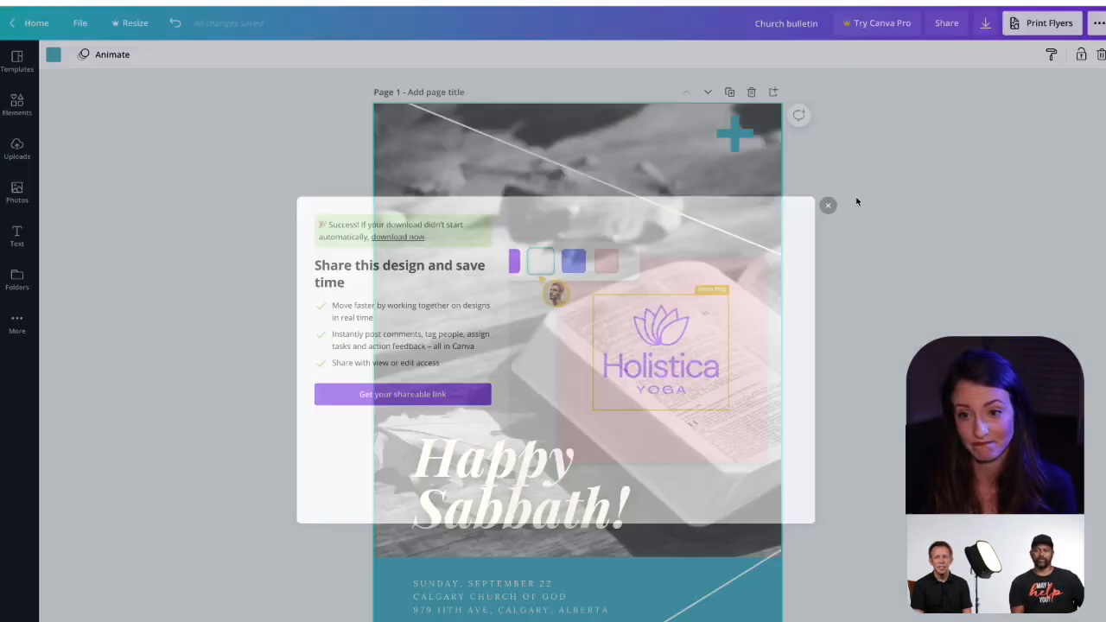